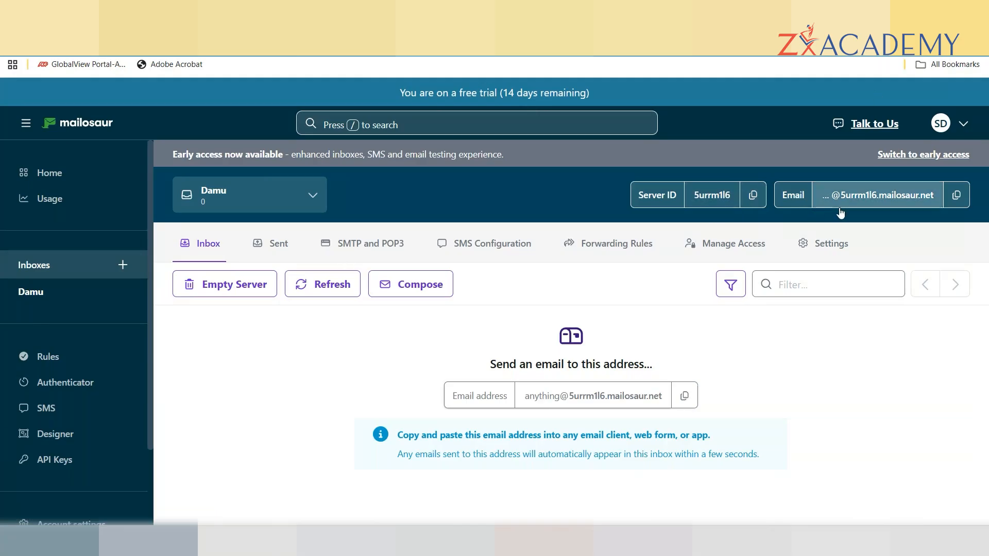
# Show the inbox's SMTP and POP3 settings: host smtp.mailosaur.net, ports 587, 25, 465, 2525.
pyautogui.click(367, 249)
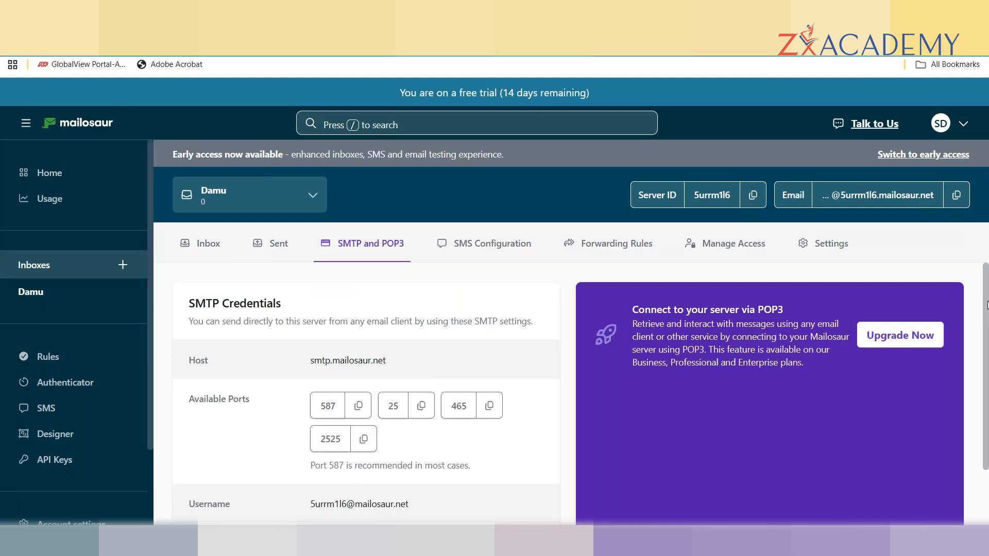
pyautogui.scroll(-1, 987, 305)
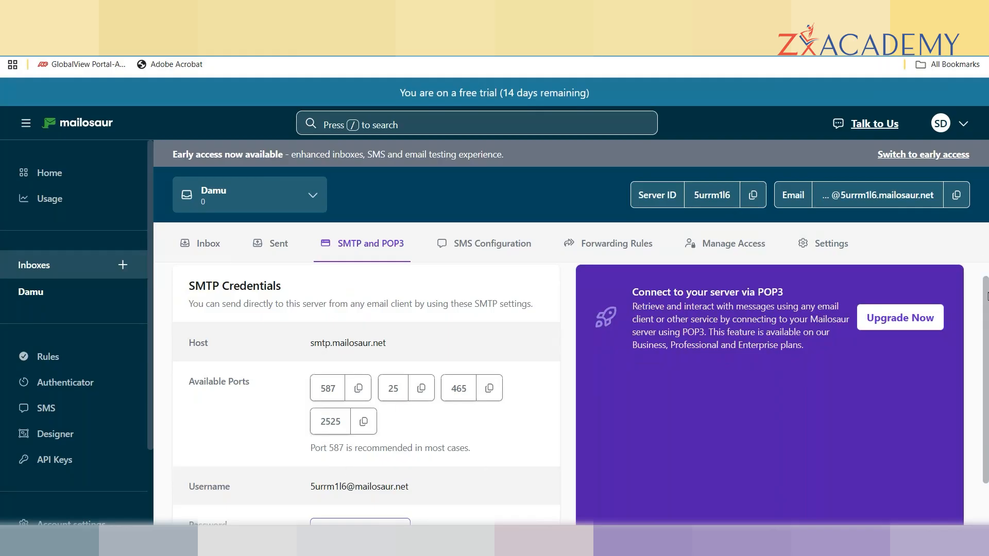
pyautogui.scroll(-1, 987, 296)
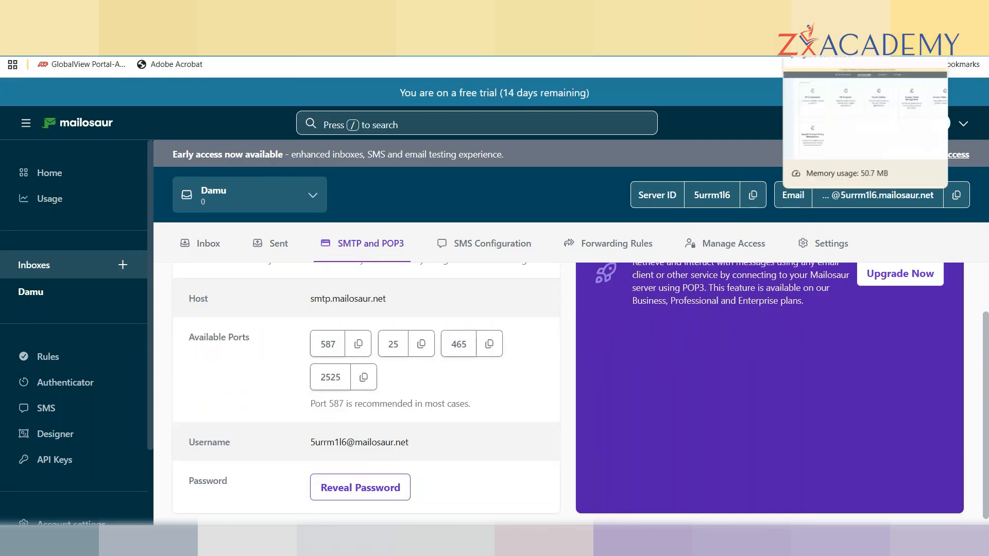
# In PingFederate, go to System > Notification Publishers and start creating a new instance.
pyautogui.click(826, 14)
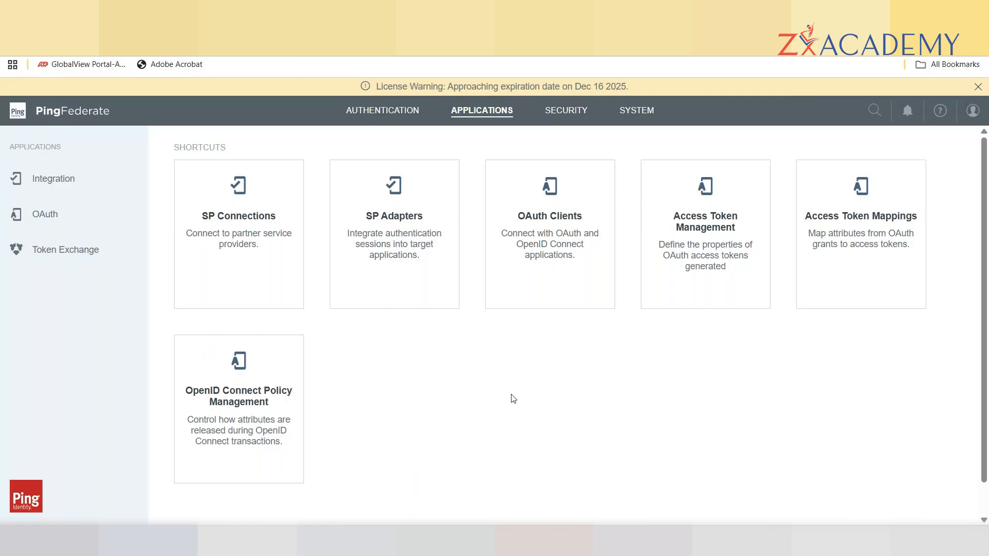
pyautogui.click(642, 115)
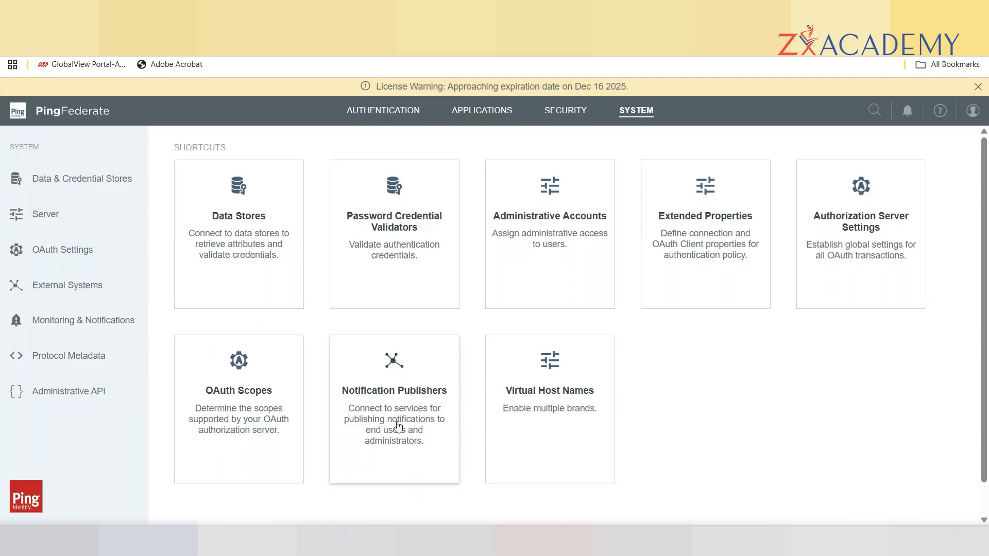
pyautogui.click(391, 446)
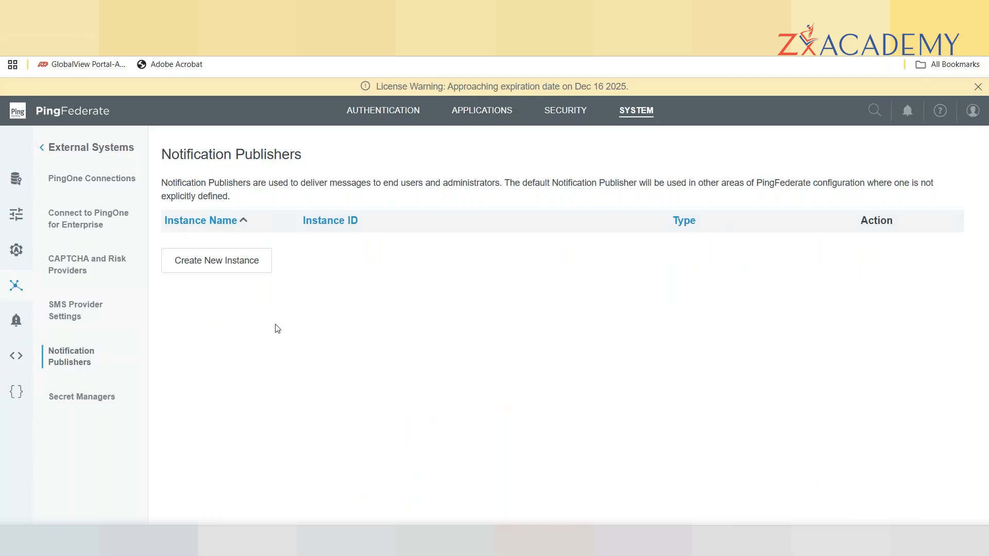
pyautogui.click(213, 260)
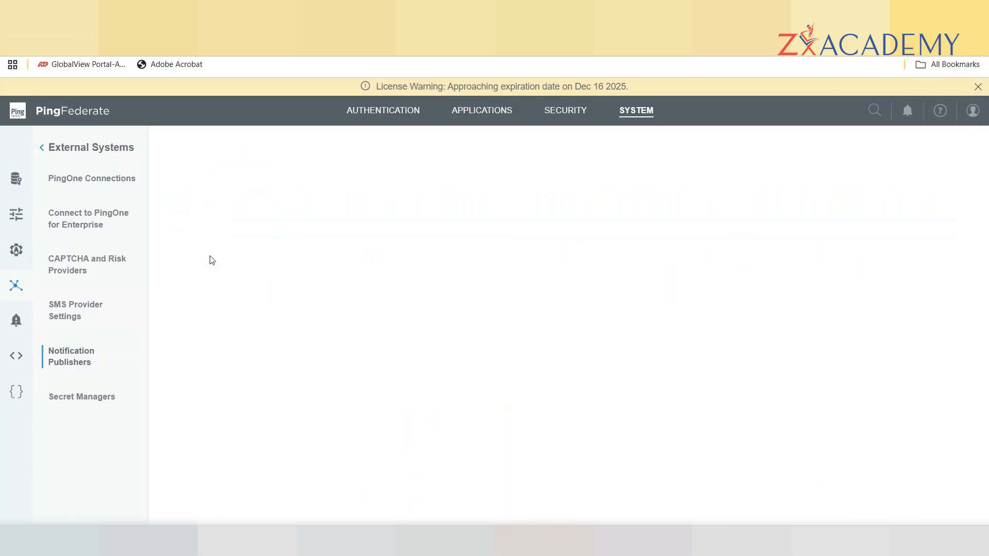
# Name the publisher smtp with instance ID smtp, choose SMTP Notification Publisher type, and continue.
pyautogui.click(334, 251)
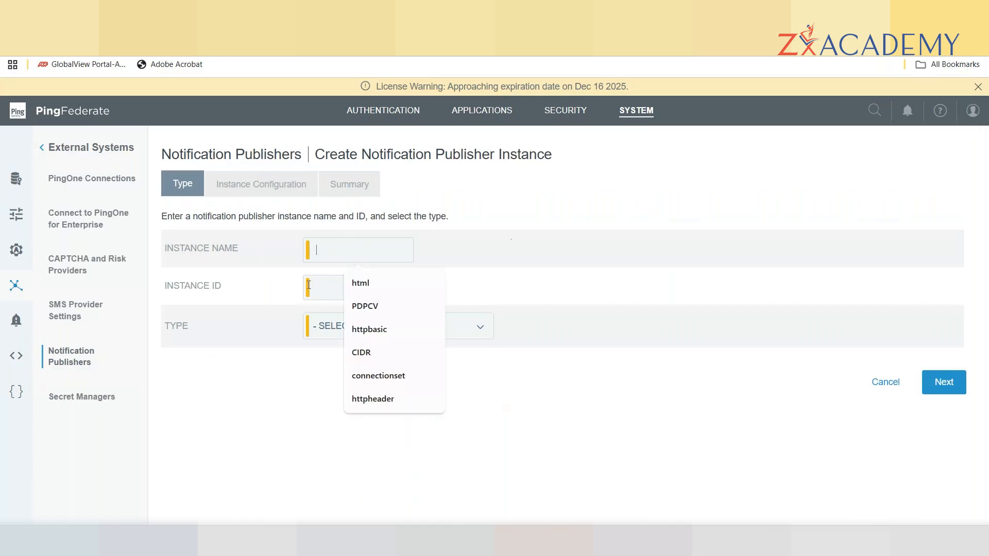
pyautogui.write('smtp')
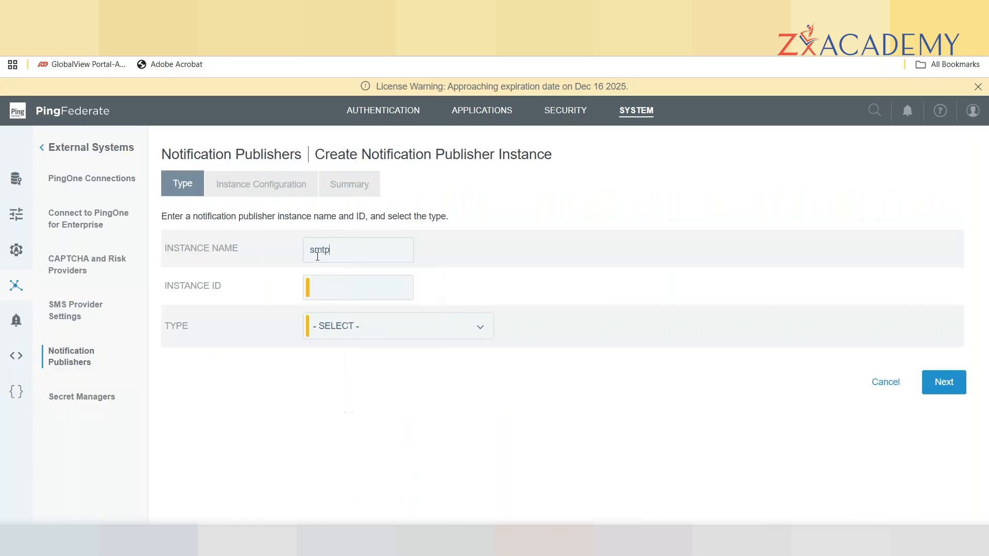
pyautogui.click(329, 285)
pyautogui.write('smtp')
pyautogui.click(478, 331)
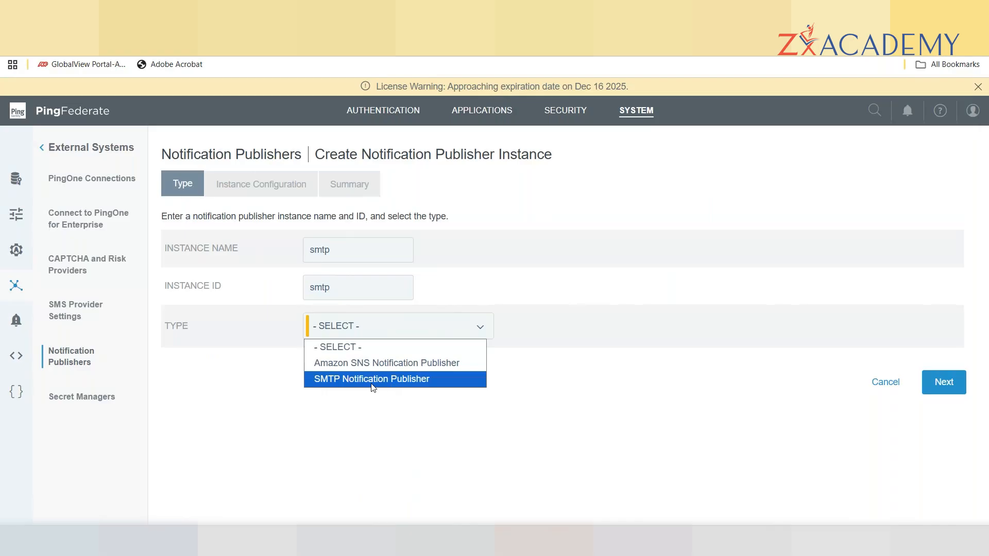
pyautogui.click(371, 379)
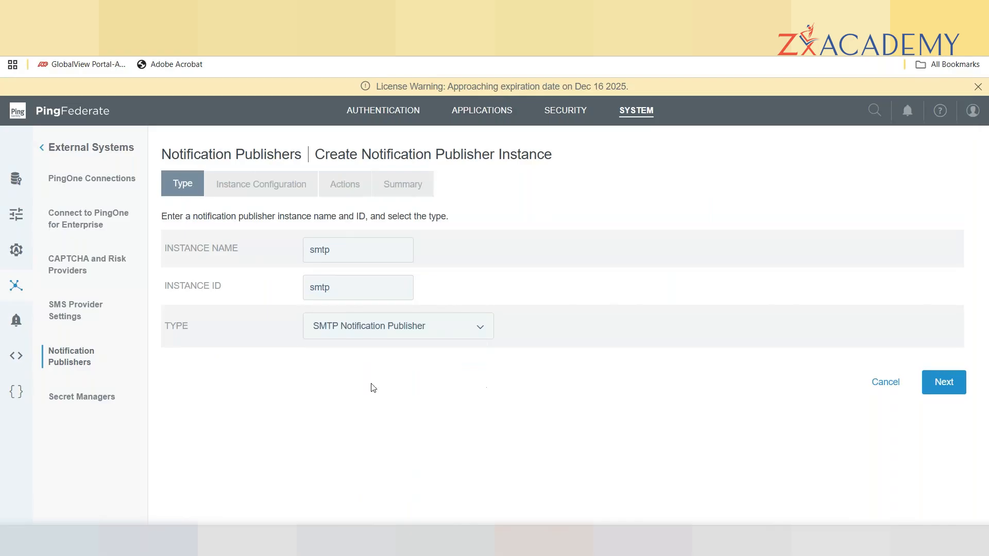
pyautogui.click(943, 382)
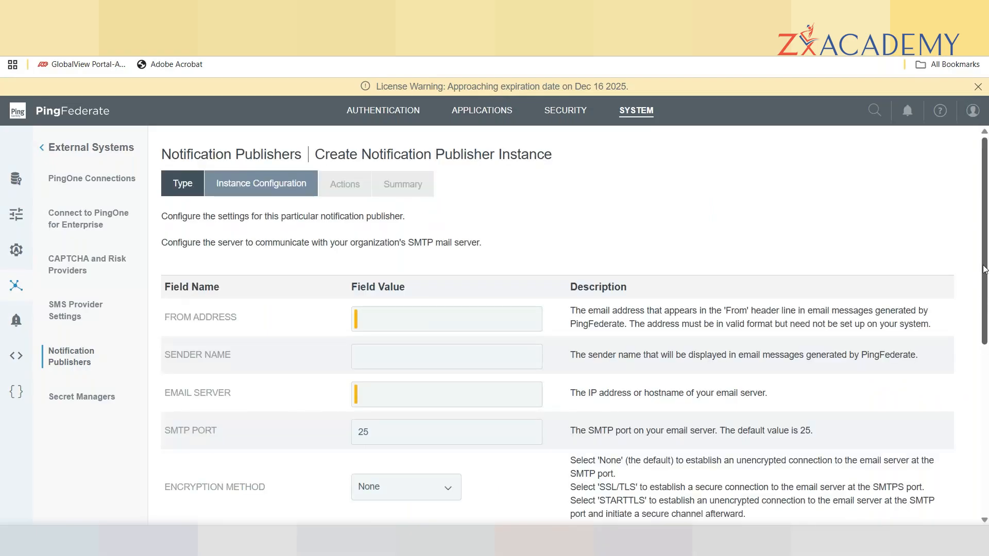
# Copy the Mailosaur inbox e-mail address into the publisher's From Address field.
pyautogui.scroll(-1, 983, 268)
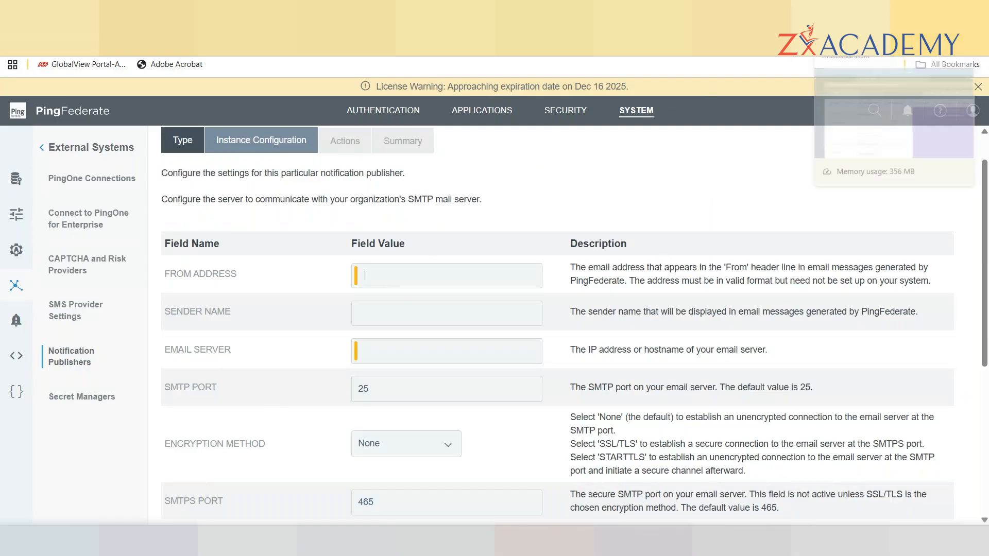
pyautogui.click(854, 12)
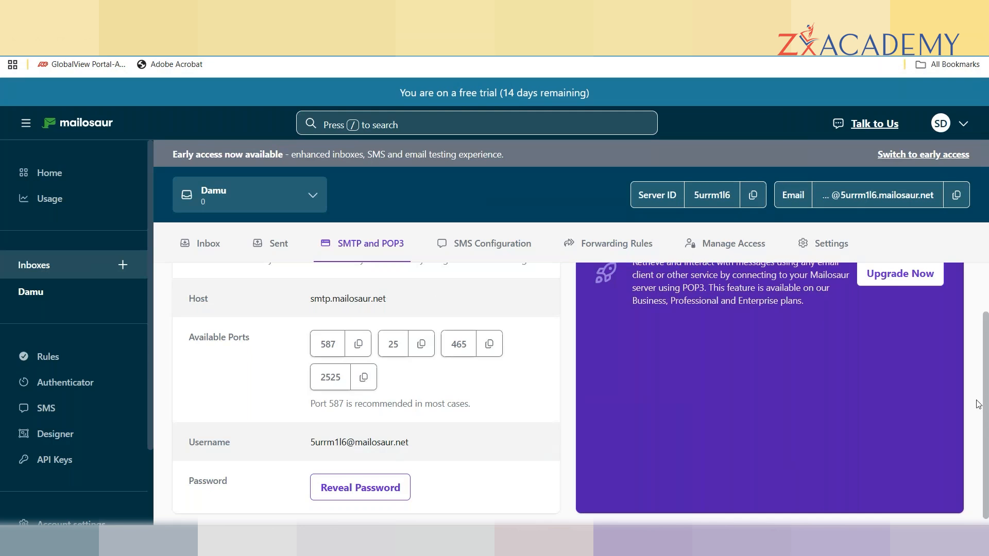
pyautogui.scroll(2, 986, 394)
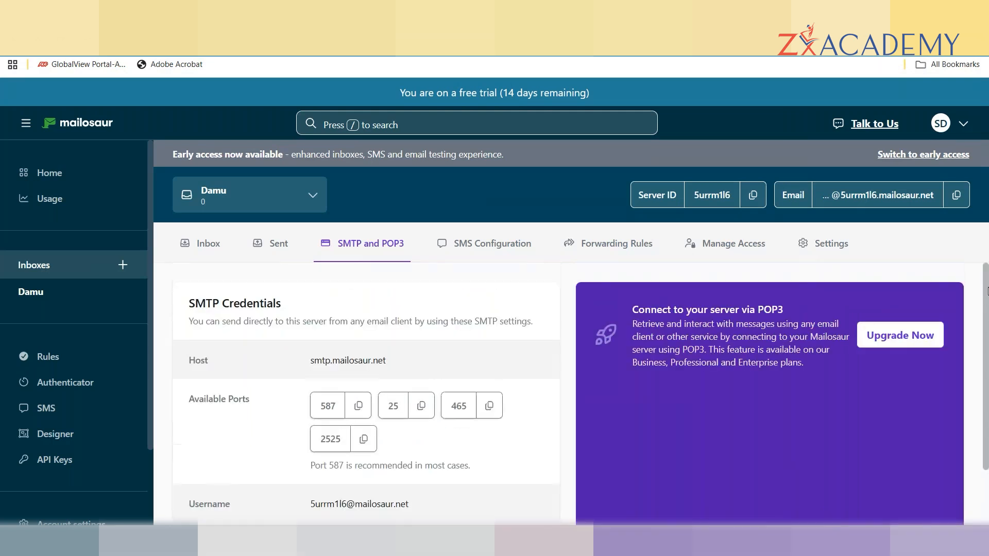
pyautogui.scroll(-2, 986, 291)
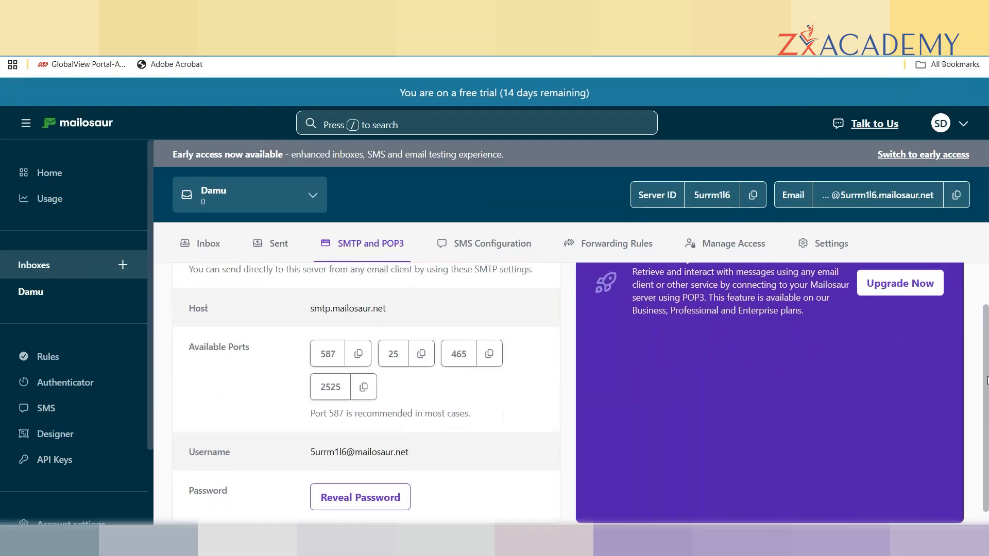
pyautogui.scroll(2, 981, 301)
pyautogui.scroll(-2, 875, 481)
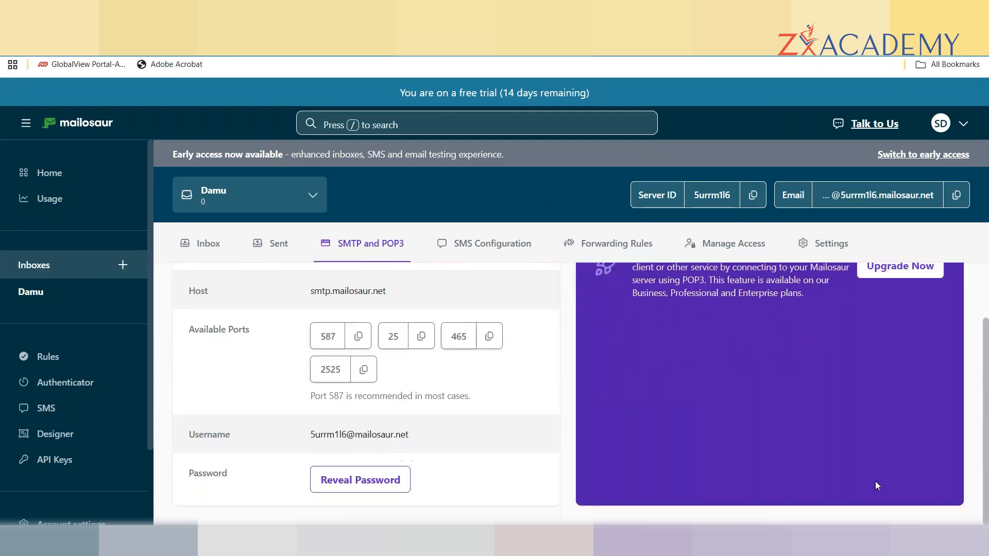
pyautogui.click(955, 195)
pyautogui.click(309, 10)
pyautogui.click(376, 268)
pyautogui.hotkey('ctrl', 'v')
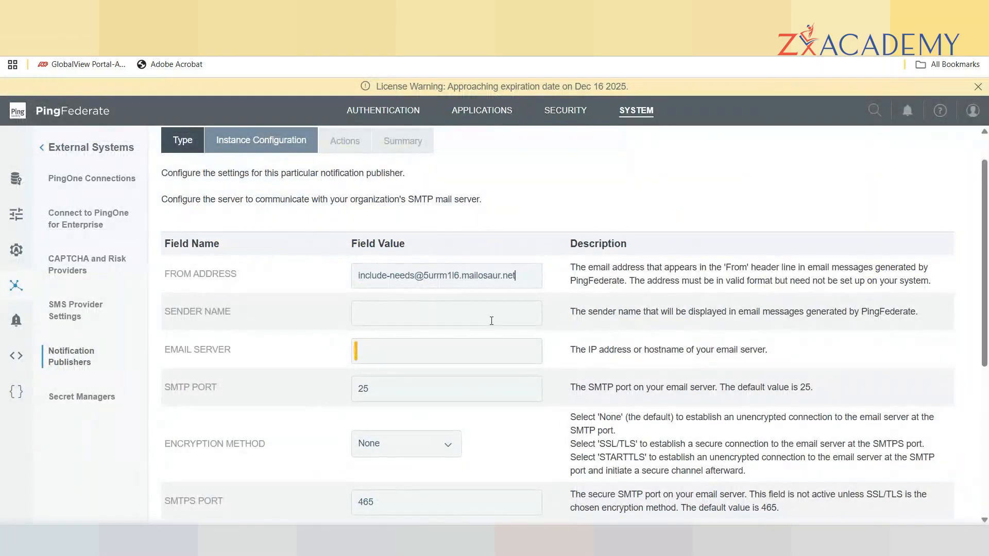
# Set the Sender Name to Pingadmin.
pyautogui.click(374, 312)
pyautogui.write('Su')
pyautogui.press('BackSpace')
pyautogui.press('BackSpace')
pyautogui.press('BackSpace')
pyautogui.write('Pingadmin')
pyautogui.click(386, 353)
# Copy the Mailosaur host smtp.mailosaur.net into the Email Server field.
pyautogui.click(865, 13)
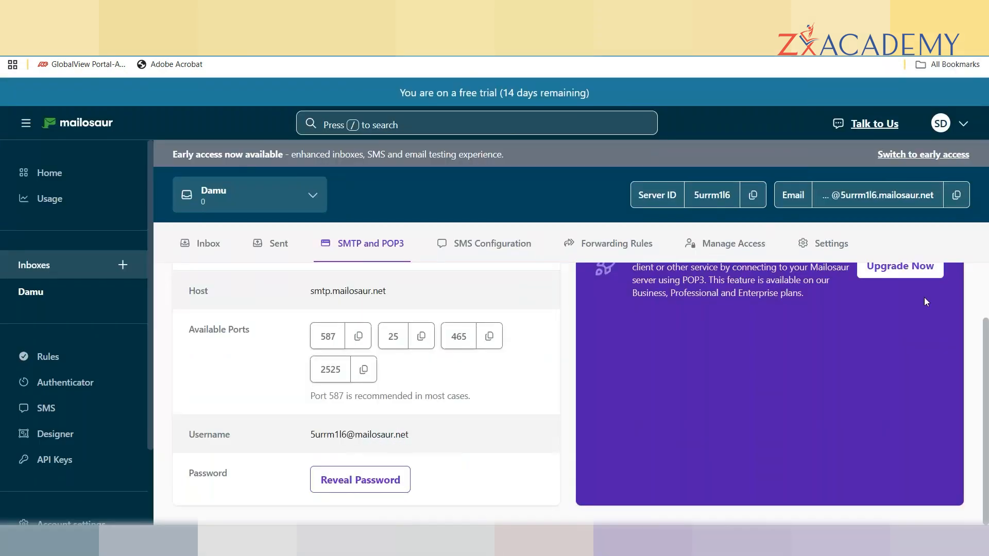
pyautogui.moveTo(386, 291); pyautogui.dragTo(309, 292)
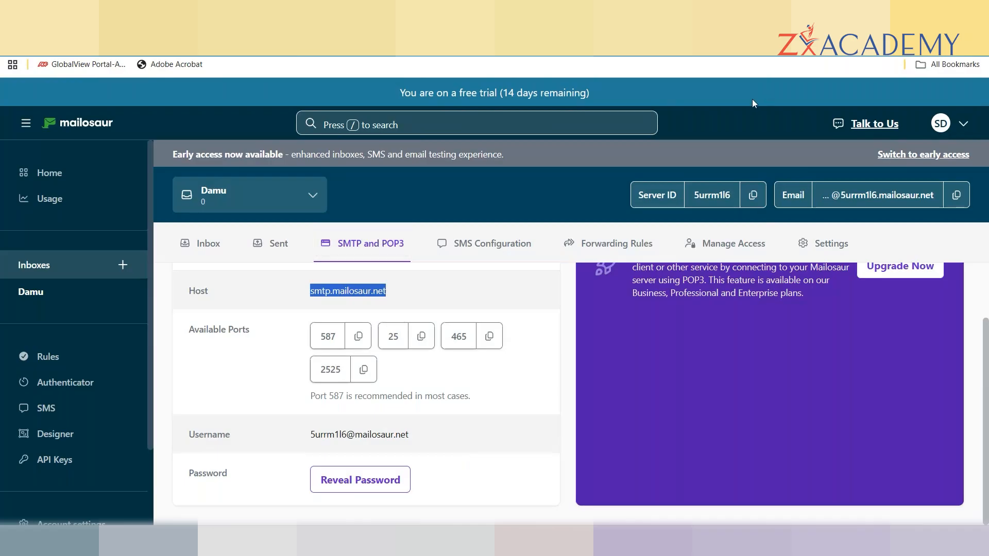
pyautogui.click(742, 12)
pyautogui.click(381, 353)
pyautogui.hotkey('ctrl', 'v')
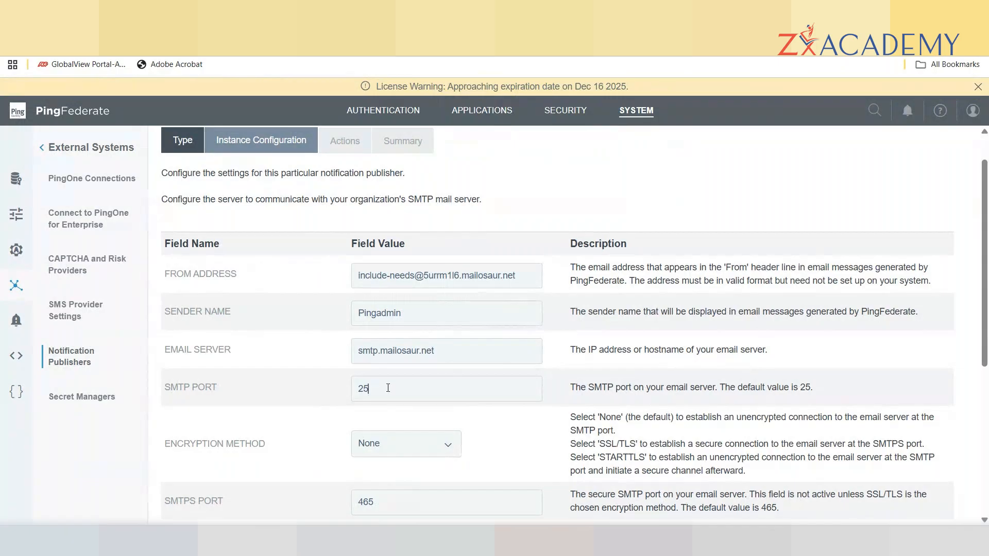
# Change the SMTP Port from 25 to 587, checking Mailosaur's recommended port.
pyautogui.press('BackSpace')
pyautogui.press('BackSpace')
pyautogui.write('587')
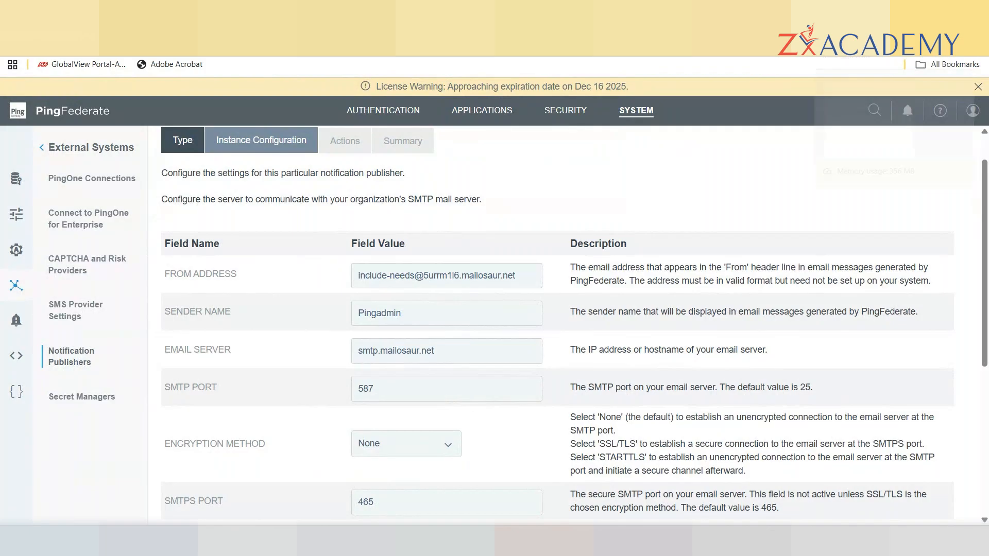
pyautogui.click(865, 12)
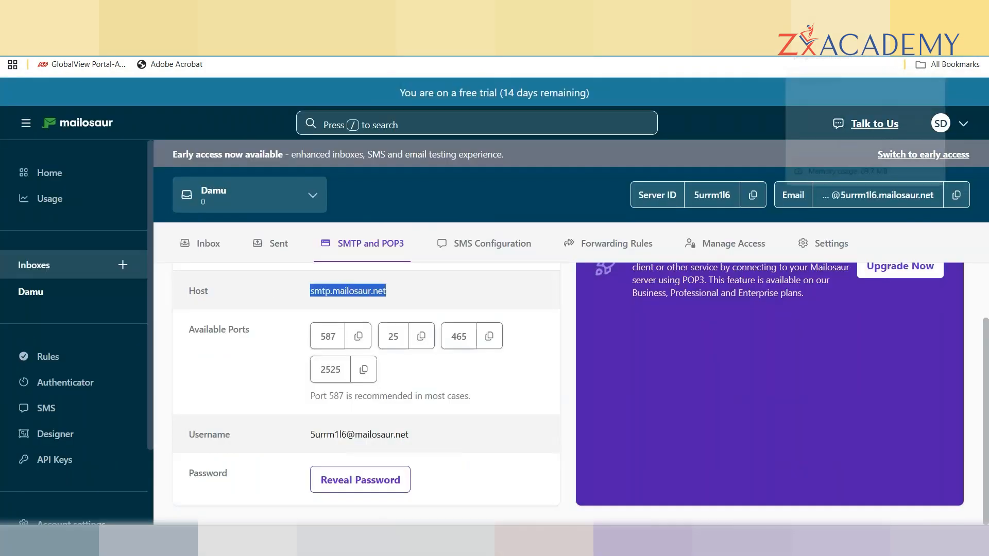
pyautogui.click(829, 12)
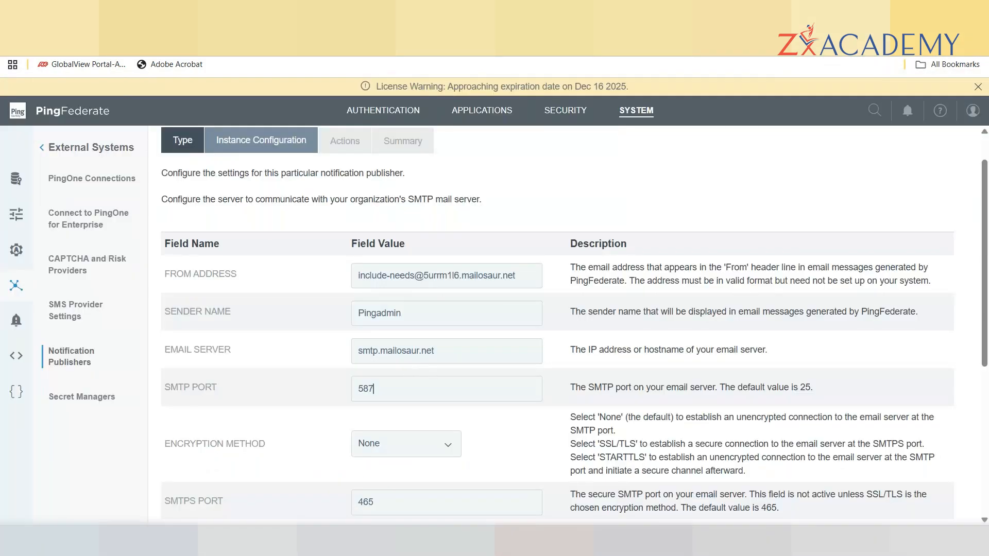
pyautogui.click(865, 12)
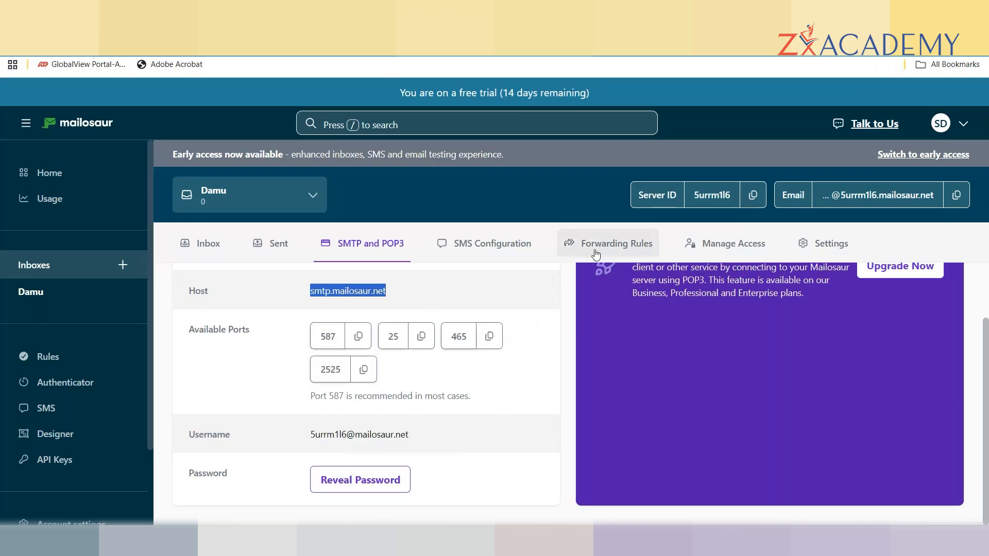
pyautogui.click(829, 13)
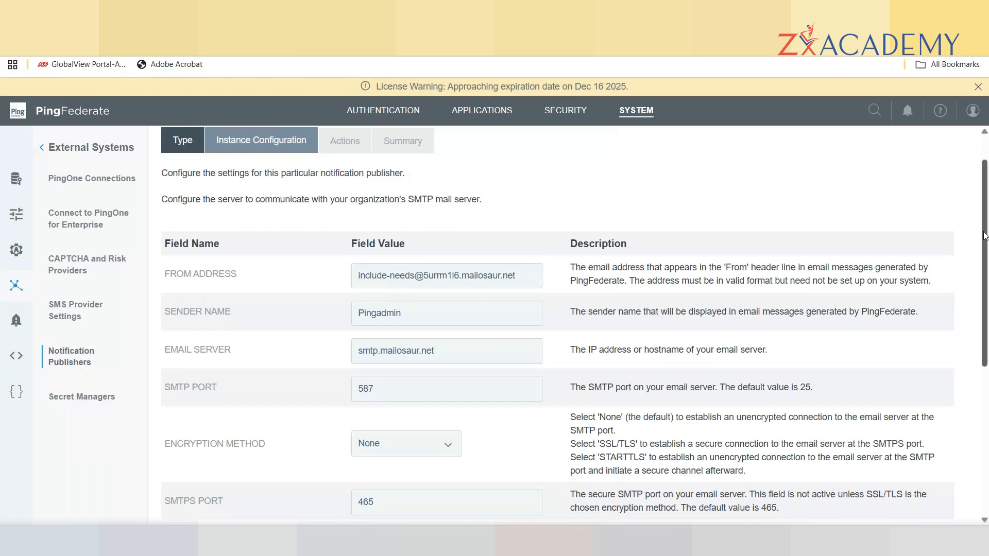
# Copy the Mailosaur SMTP username into the publisher's Username field.
pyautogui.moveTo(985, 231); pyautogui.dragTo(987, 329)
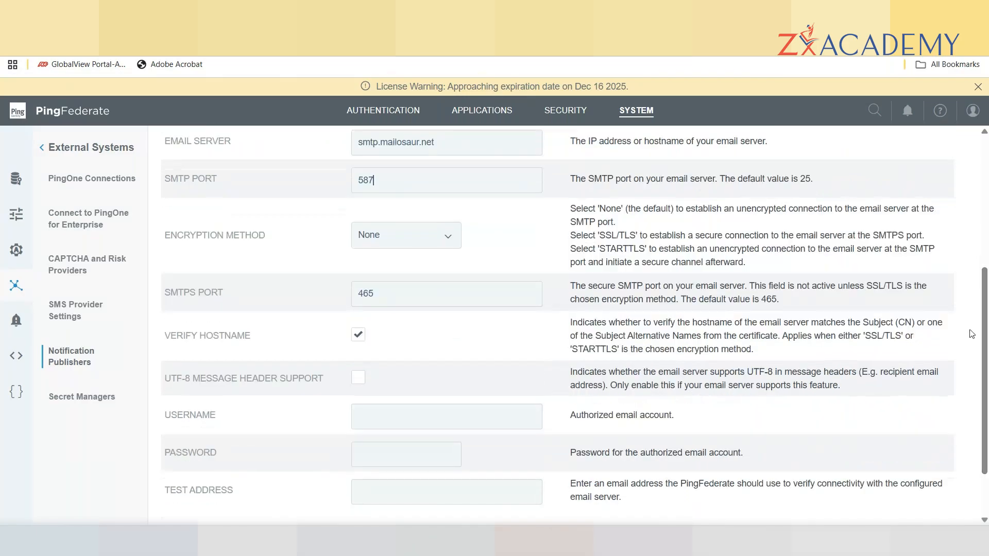
pyautogui.click(372, 421)
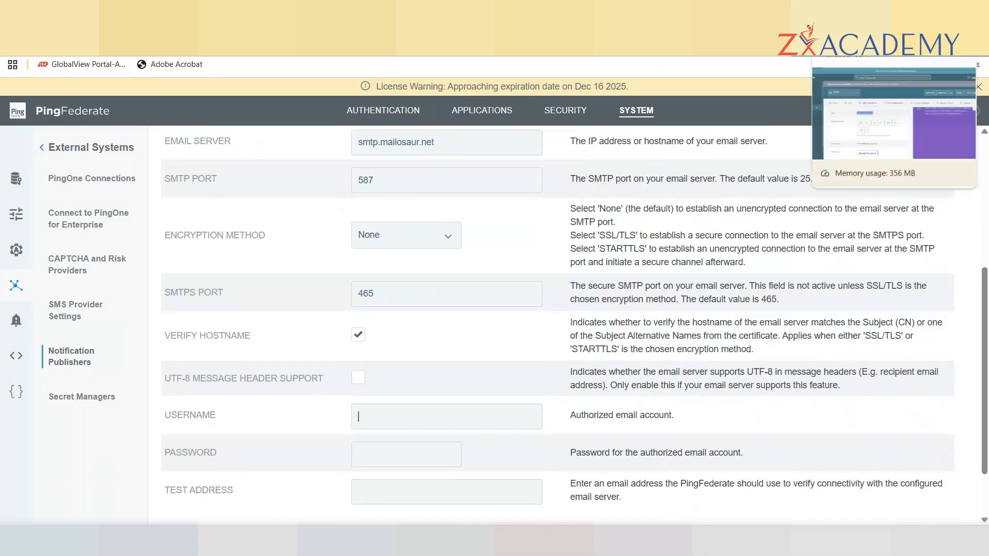
pyautogui.click(824, 47)
pyautogui.moveTo(416, 440); pyautogui.dragTo(299, 438)
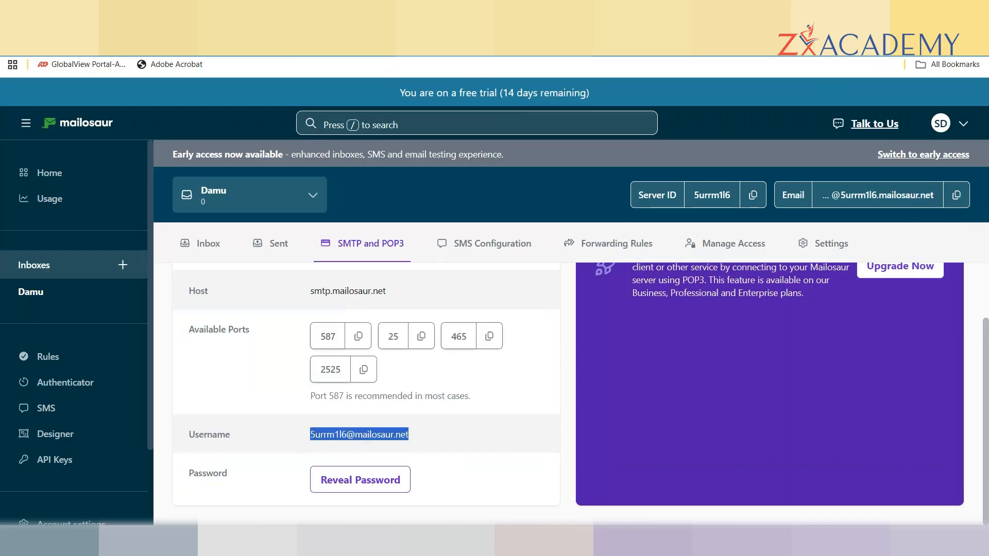
pyautogui.hotkey('ctrl', 'c')
pyautogui.hotkey('ctrl', 'shift', 'Tab')
pyautogui.hotkey('ctrl', 'v')
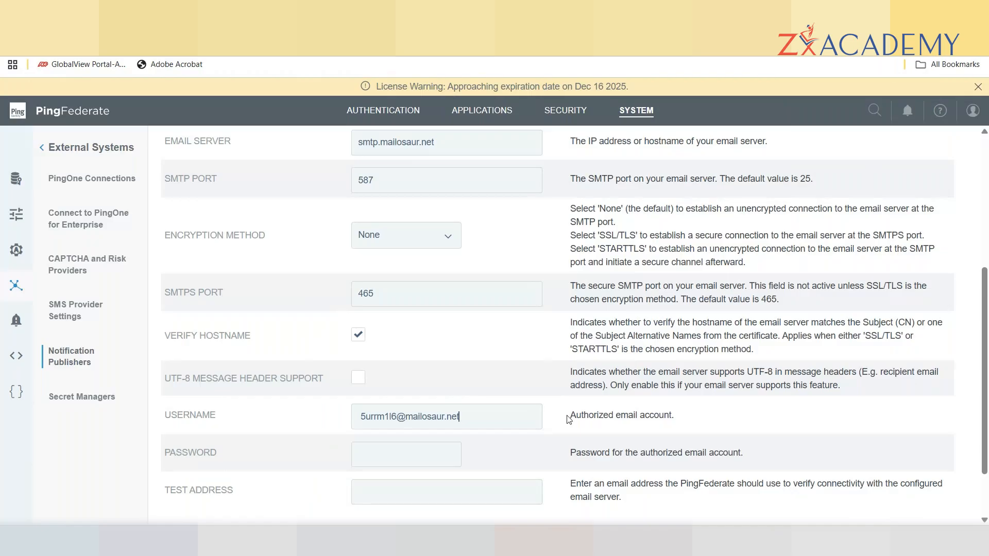
# Reveal and copy the Mailosaur SMTP password into the publisher's Password field.
pyautogui.click(382, 453)
pyautogui.hotkey('ctrl', 'Tab')
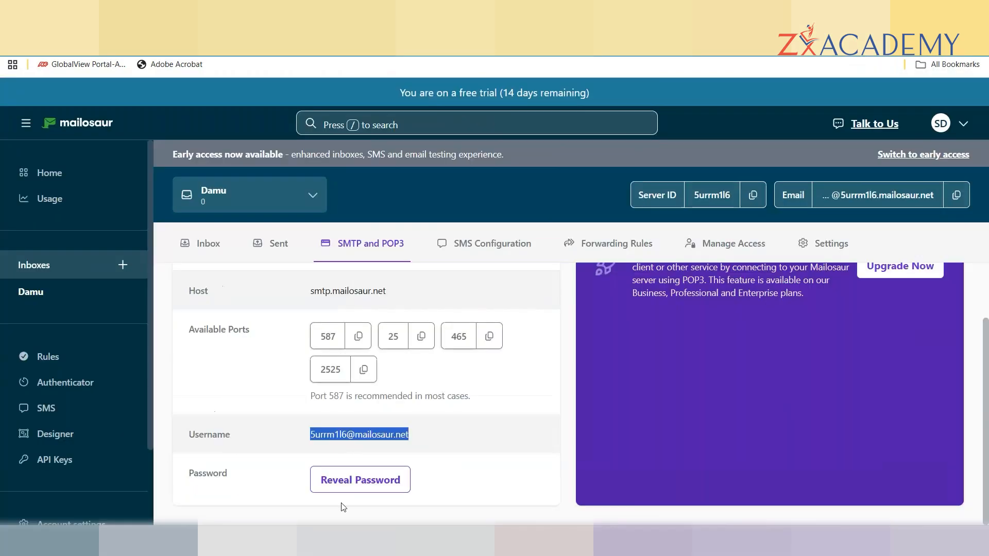
pyautogui.click(352, 489)
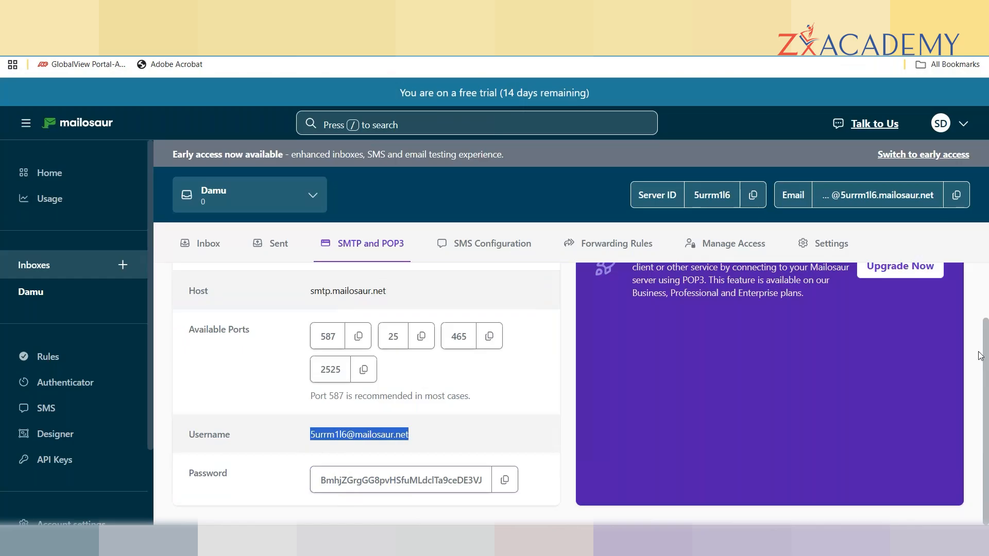
pyautogui.click(504, 480)
pyautogui.click(824, 15)
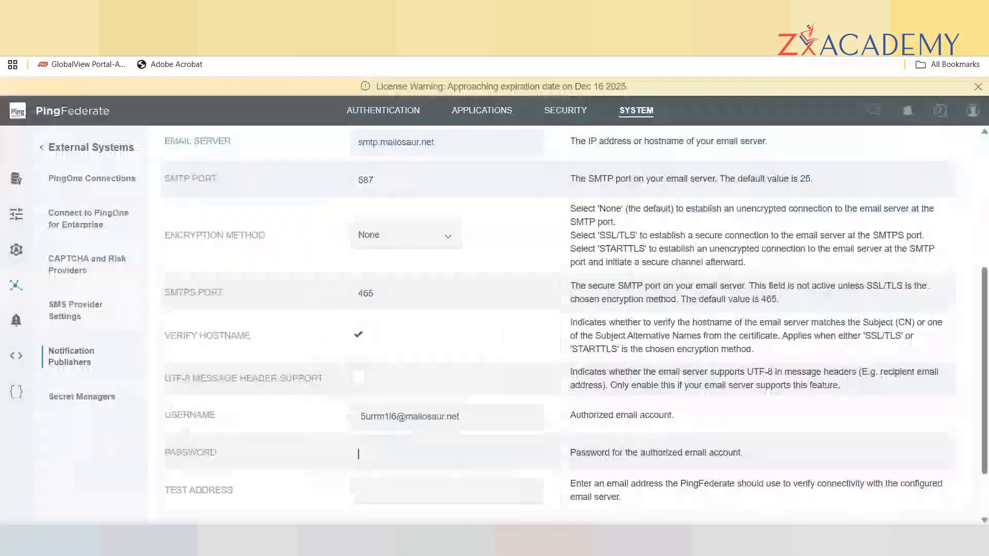
pyautogui.click(388, 451)
pyautogui.hotkey('ctrl', 'v')
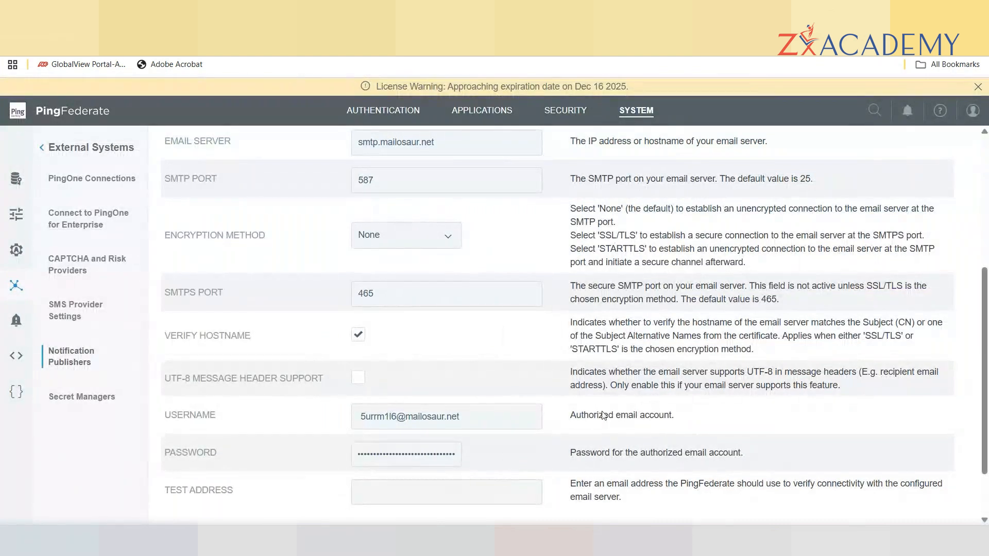
# Enter a test recipient e-mail address in Test Address and continue to the Actions step.
pyautogui.scroll(-2, 985, 364)
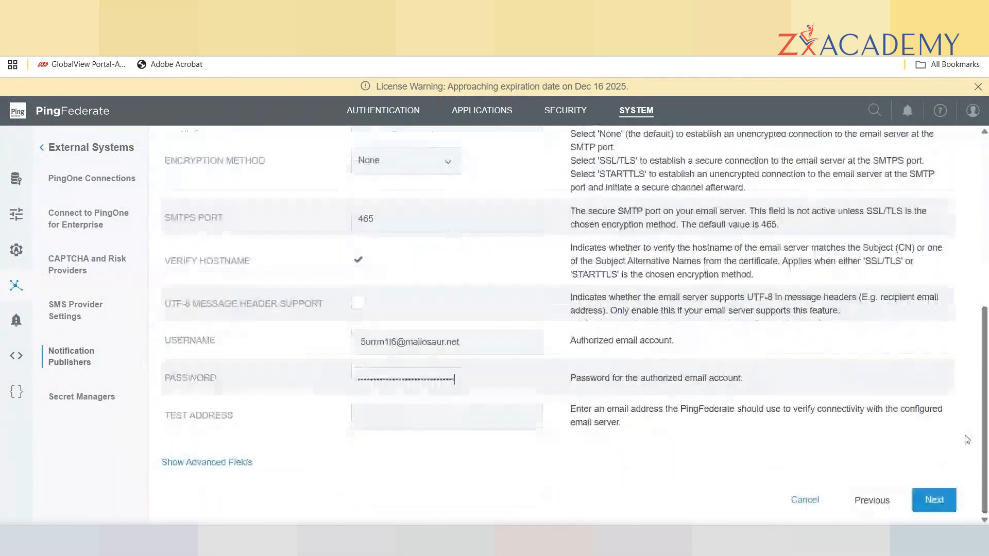
pyautogui.click(385, 417)
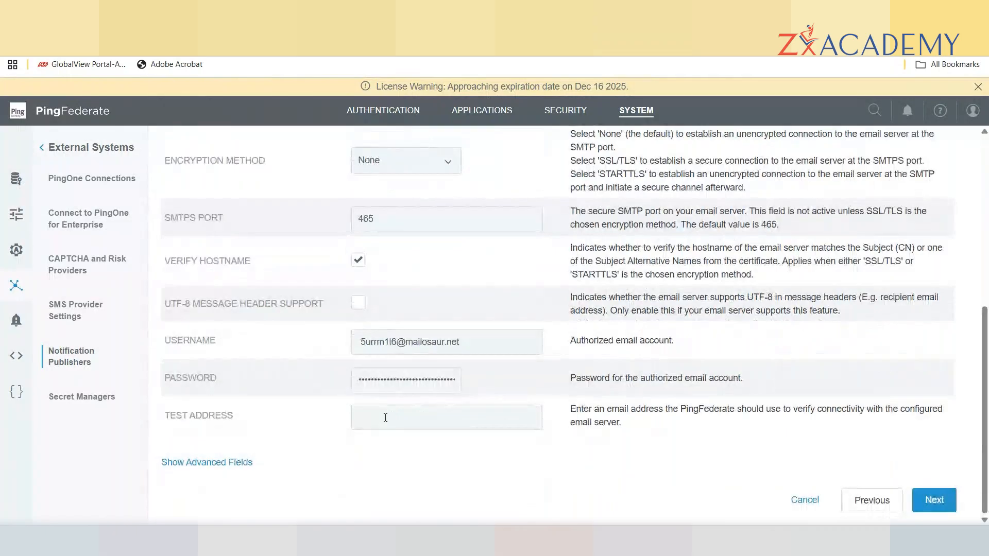
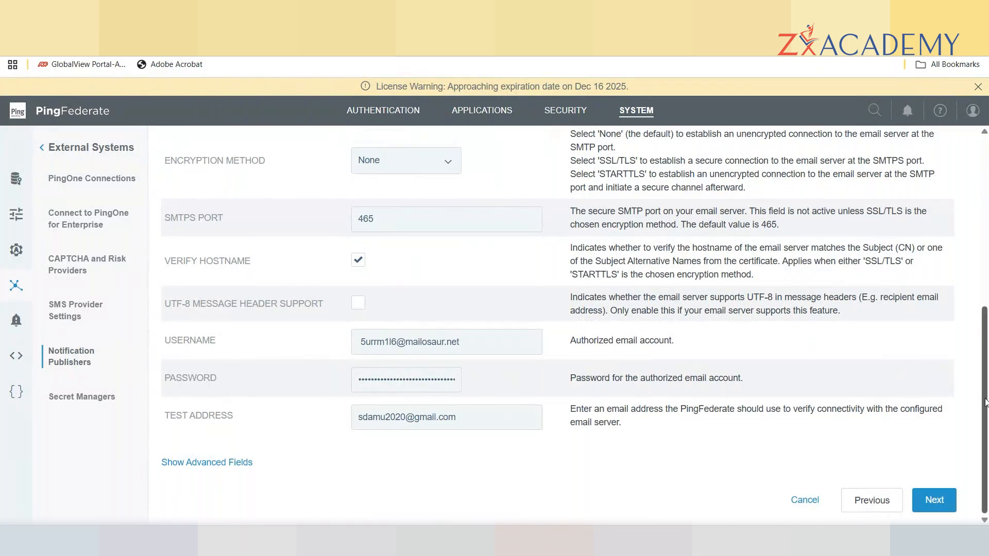
pyautogui.click(935, 500)
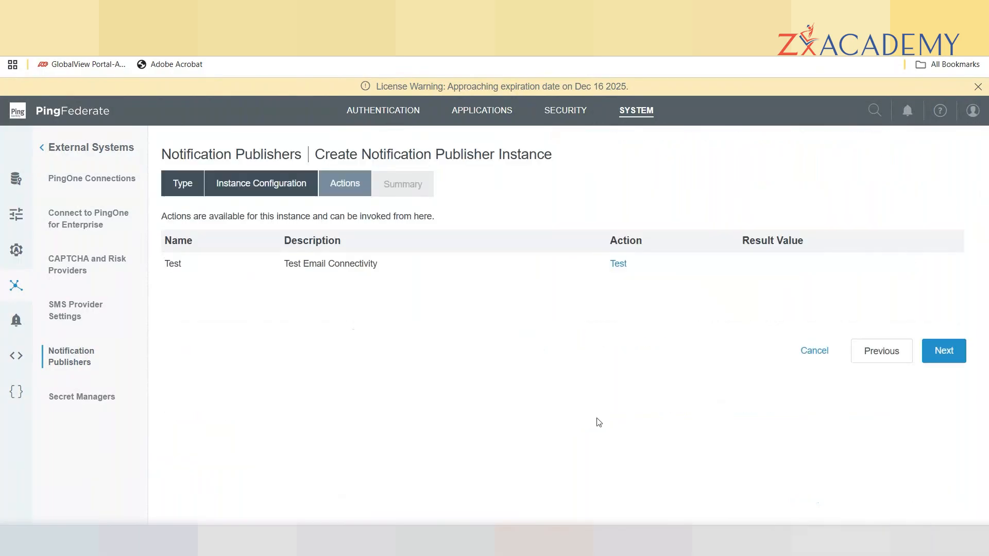
# Run Test Email Connectivity, getting 'Email test succeeded.', then check Mailosaur for the message.
pyautogui.click(620, 268)
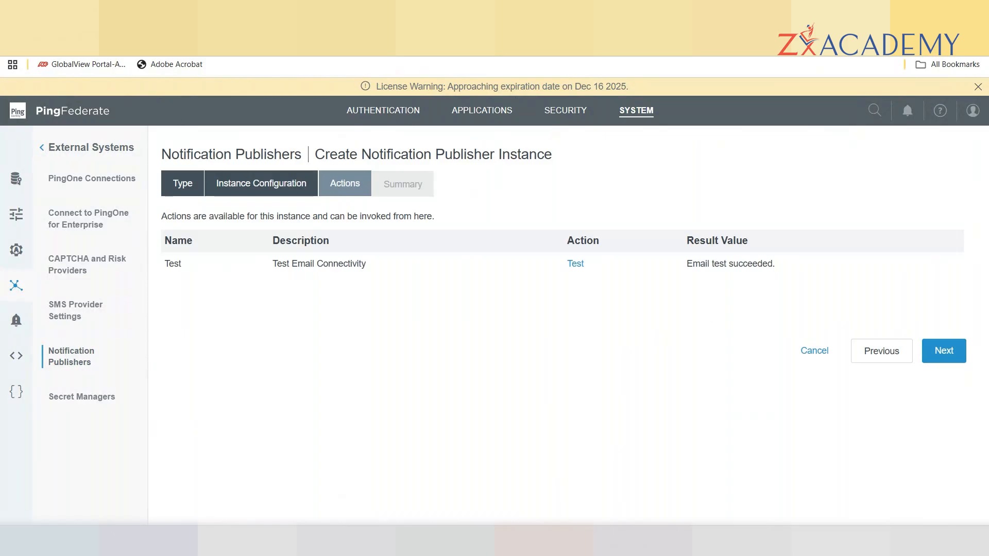
pyautogui.click(211, 12)
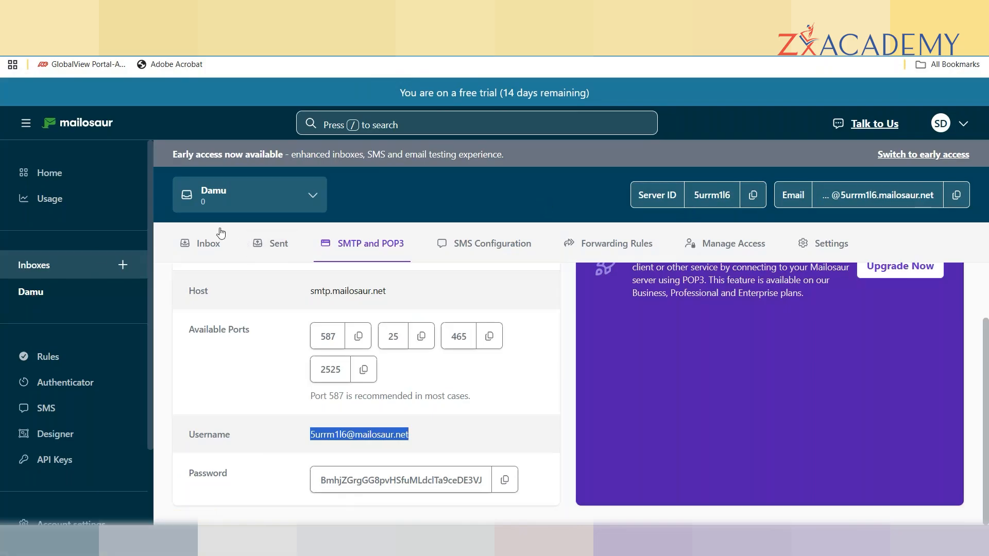
# Open 'Test Message from Your PingFederate Server' in the Mailosaur inbox and view its text and HTML versions.
pyautogui.click(201, 252)
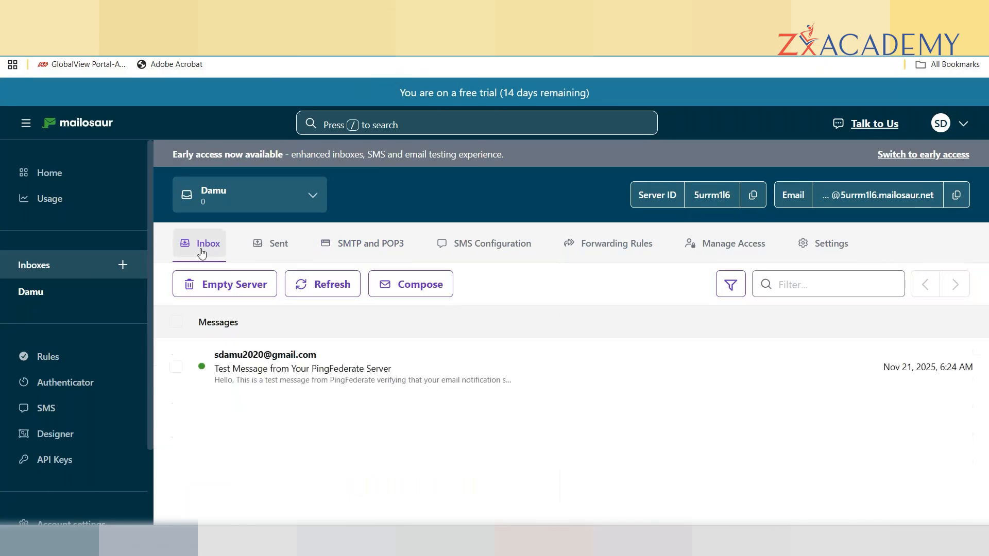
pyautogui.click(264, 383)
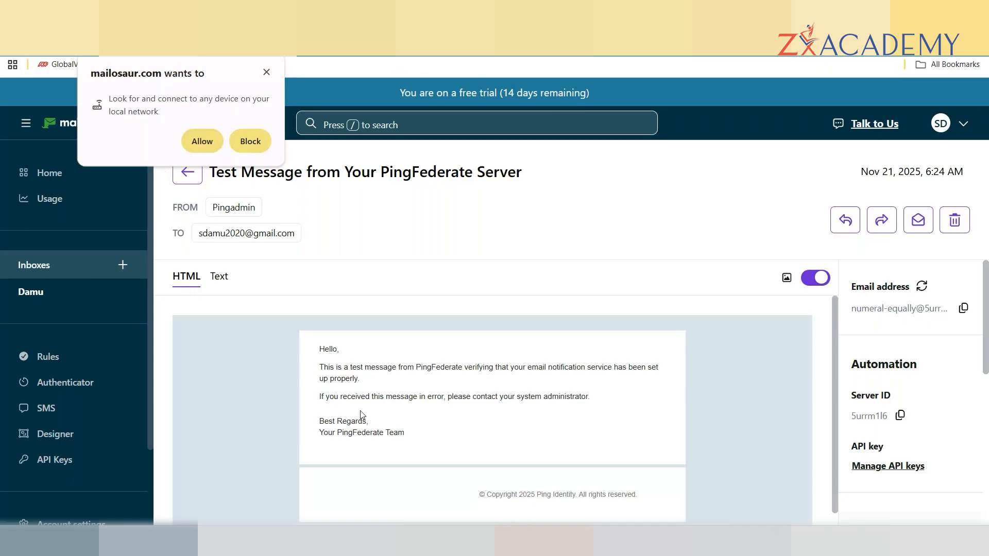
pyautogui.click(203, 142)
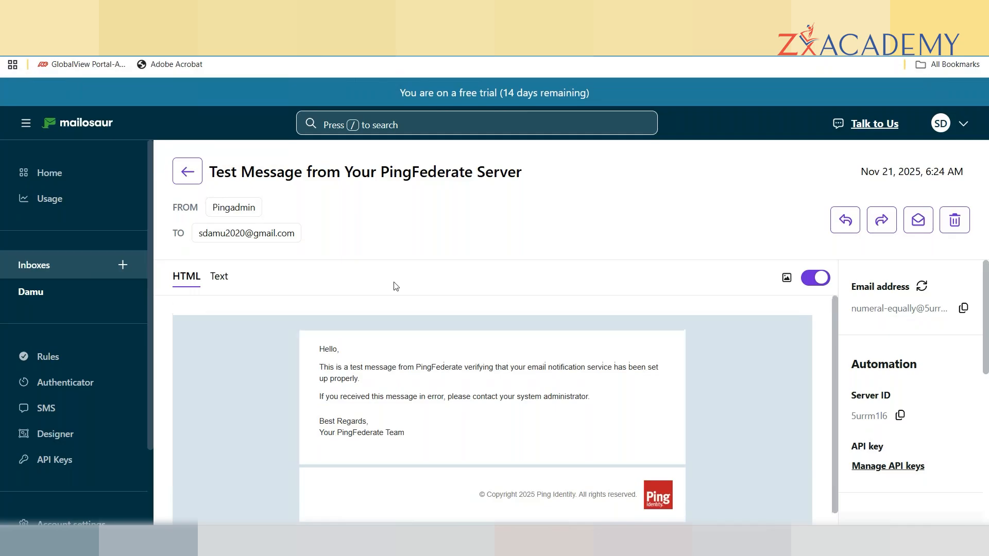
pyautogui.click(228, 283)
pyautogui.click(175, 281)
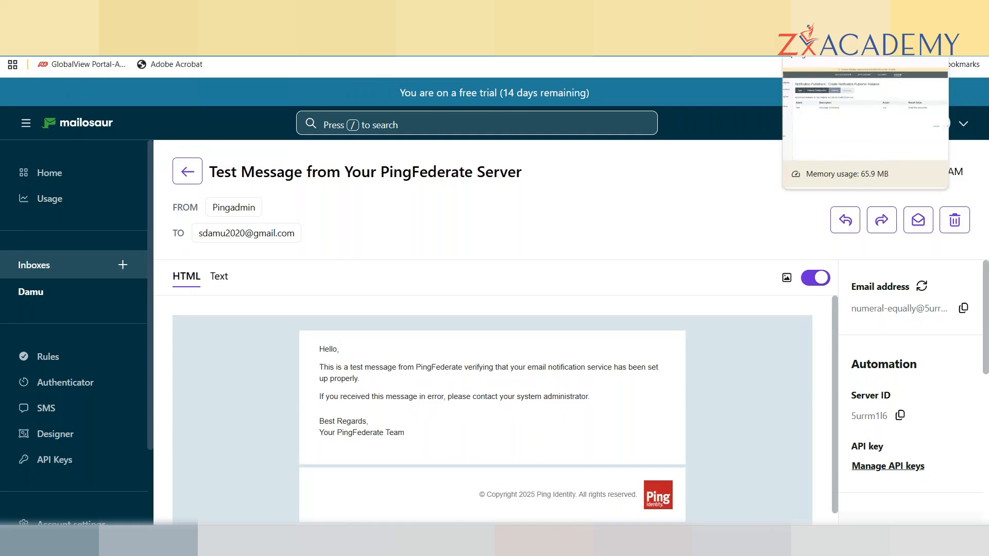
pyautogui.click(845, 47)
# Save the smtp SMTP Notification Publisher from the Summary and return to the System overview.
pyautogui.click(944, 352)
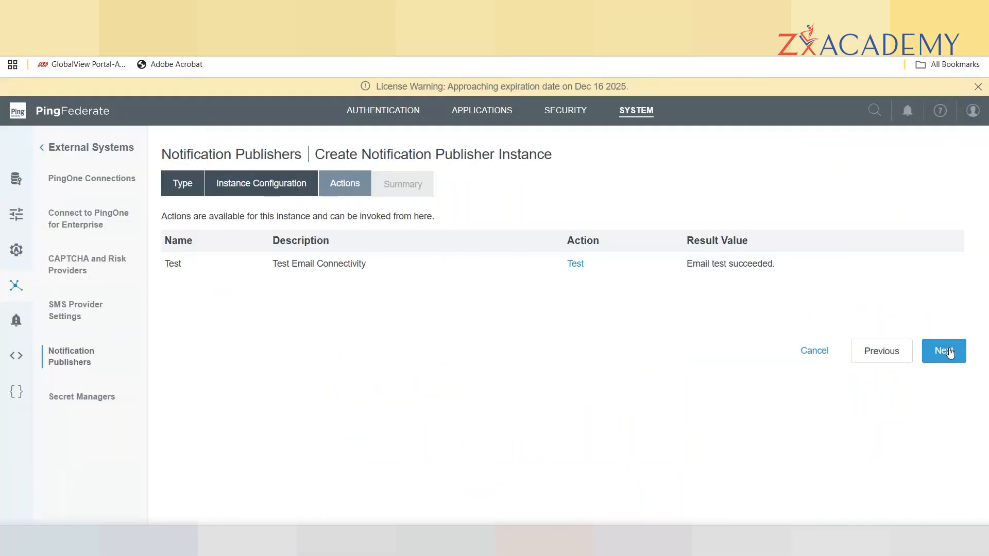
pyautogui.moveTo(985, 257); pyautogui.dragTo(986, 451)
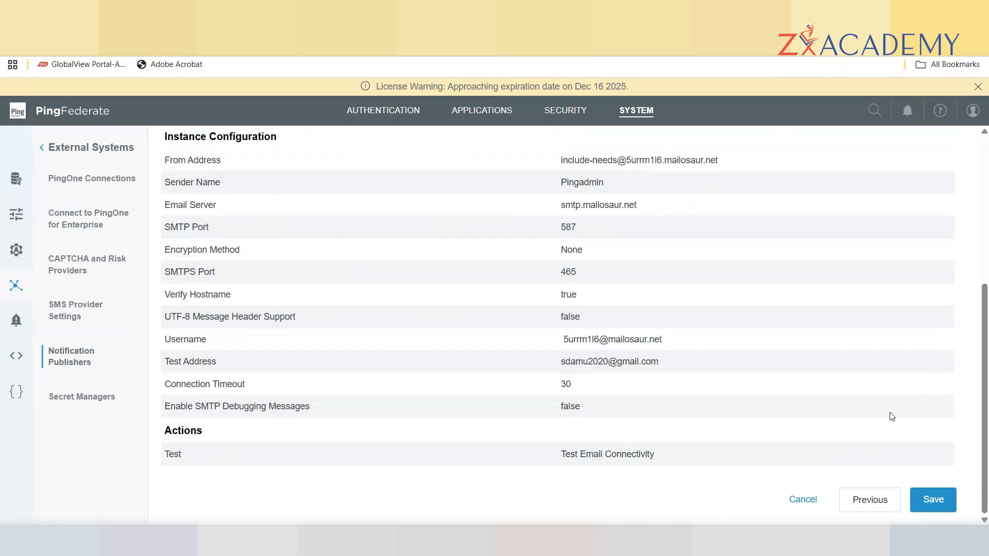
pyautogui.click(937, 507)
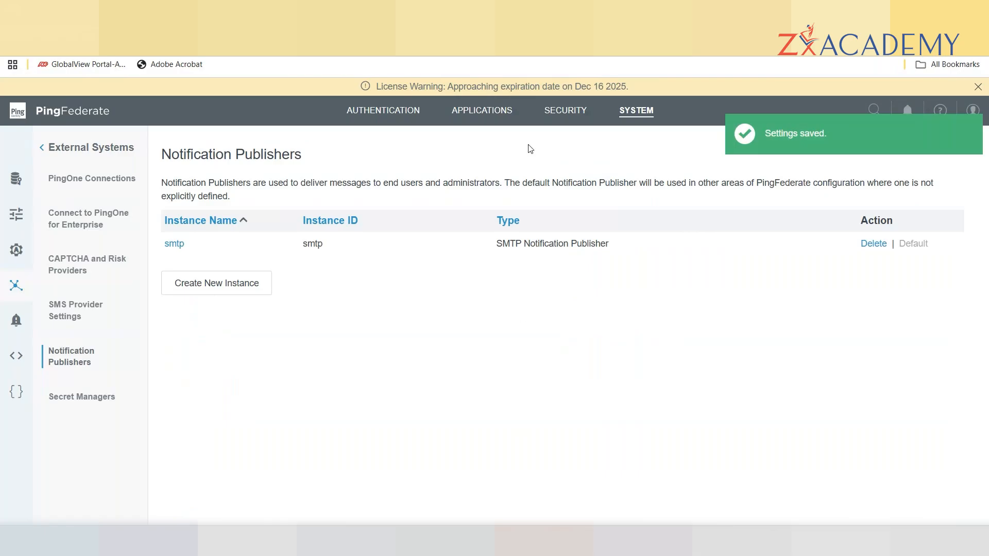
pyautogui.click(642, 113)
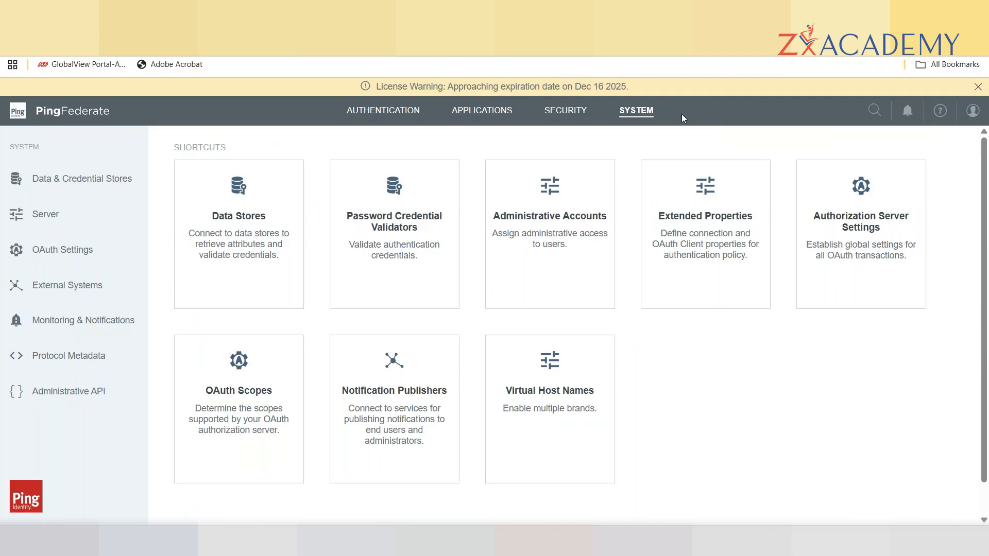
# Open Runtime Notifications under Monitoring & Notifications and enable Notification for Server Licensing Events.
pyautogui.click(79, 322)
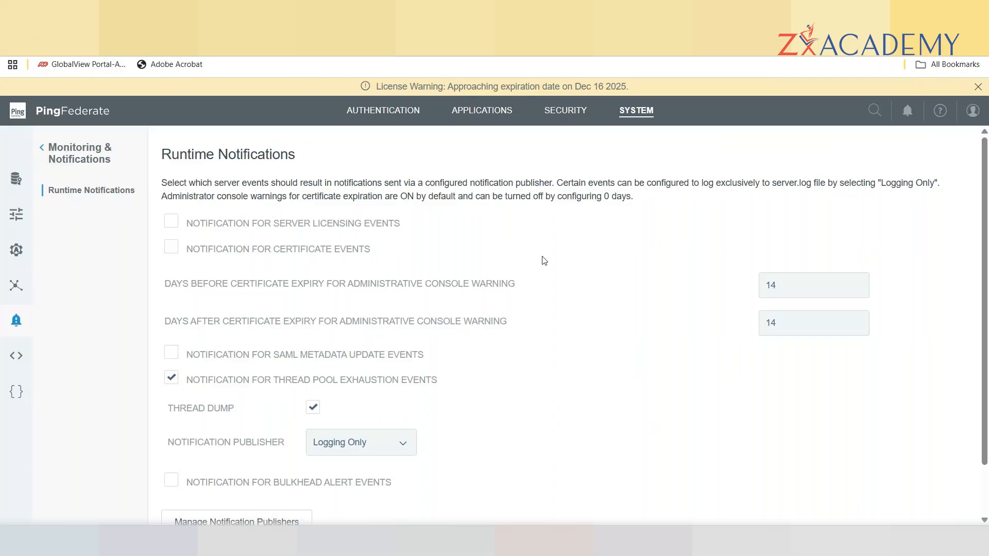
pyautogui.click(171, 225)
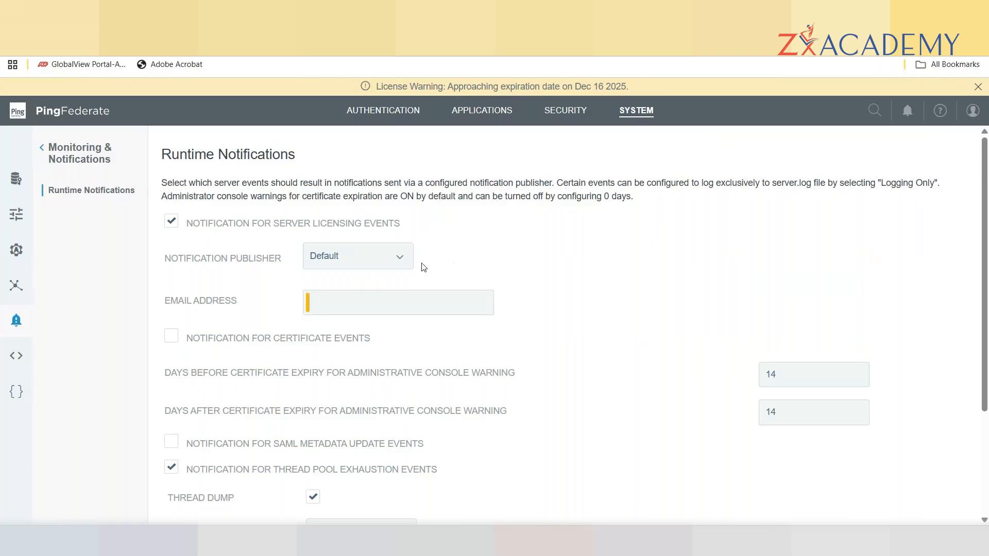
# Send licensing notifications via the smtp publisher to the recipient e-mail address, and enable certificate event notifications.
pyautogui.click(400, 263)
pyautogui.click(334, 293)
pyautogui.click(333, 297)
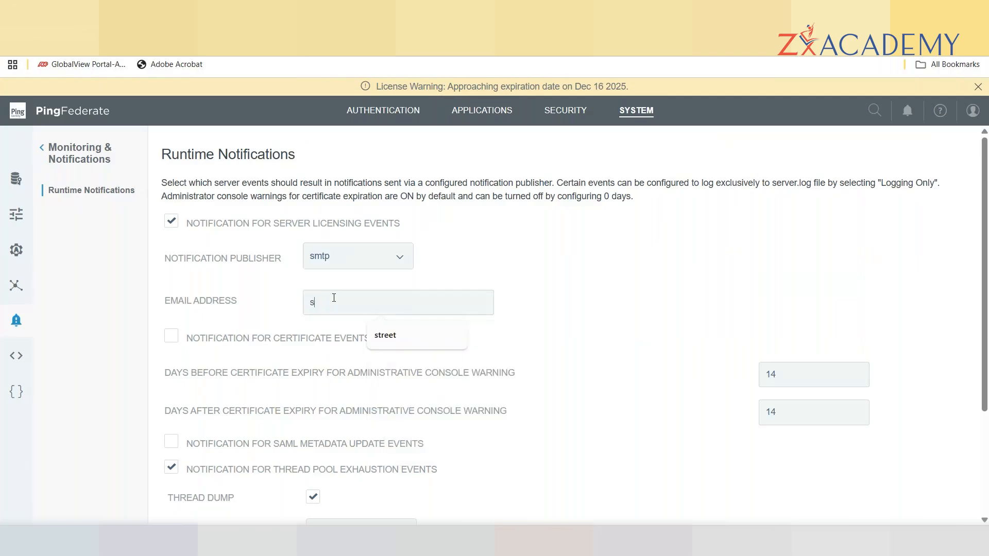
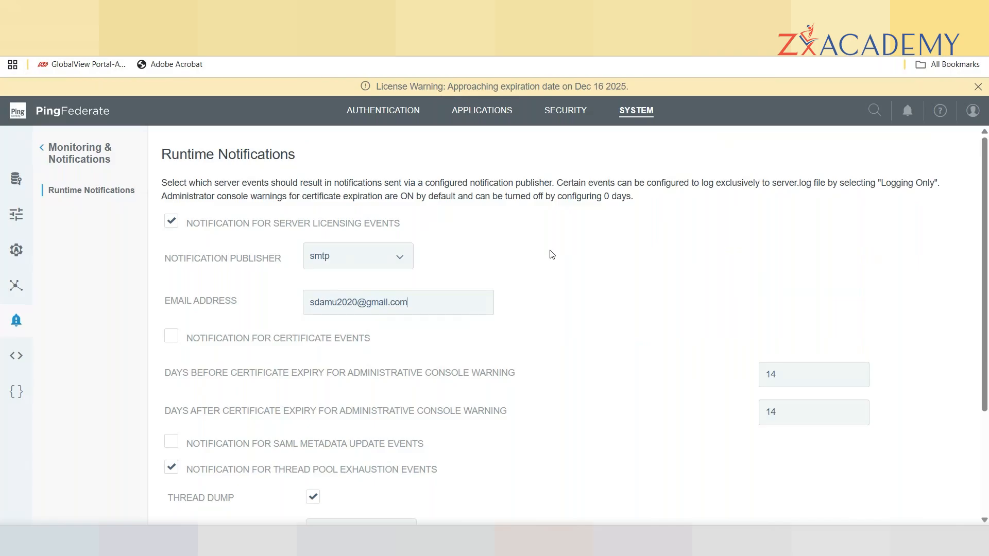
pyautogui.click(171, 338)
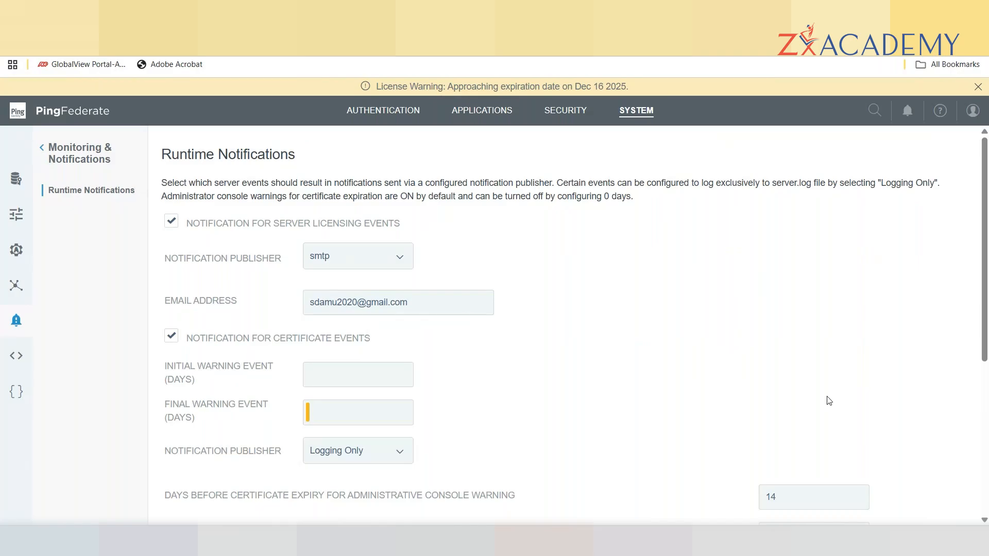
# Set certificate-event warnings to 60 days initially and 30 days finally.
pyautogui.click(317, 369)
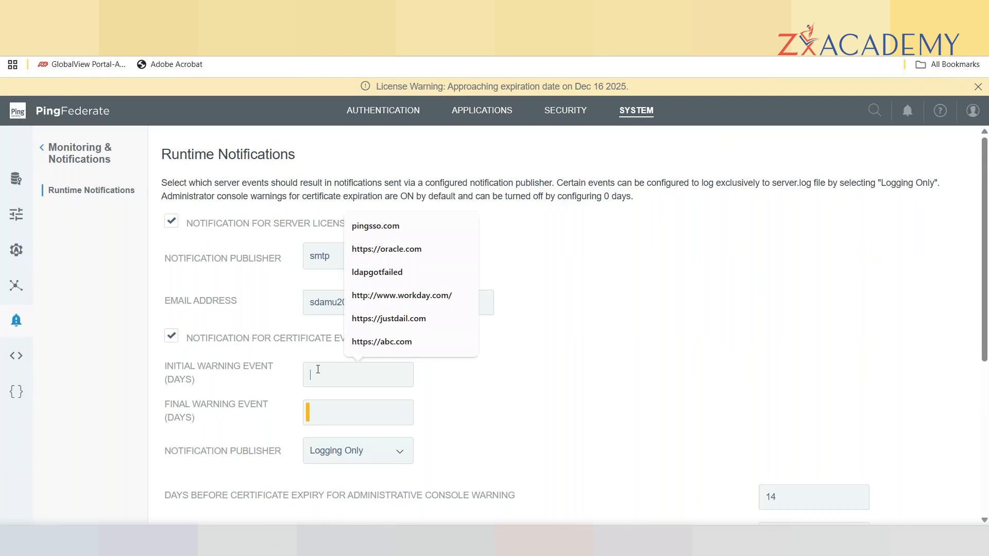
pyautogui.write('60')
pyautogui.click(343, 416)
pyautogui.write('30')
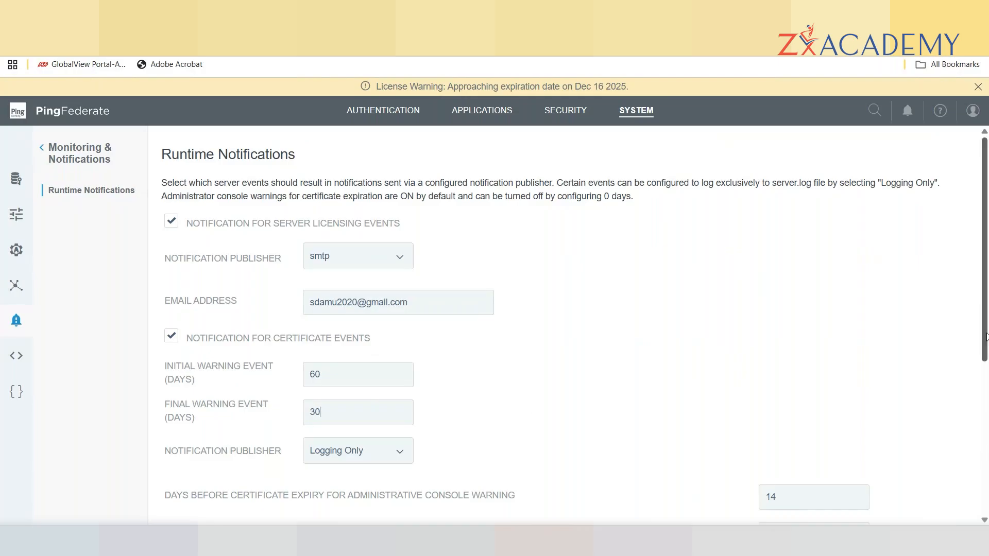
pyautogui.scroll(-1, 984, 327)
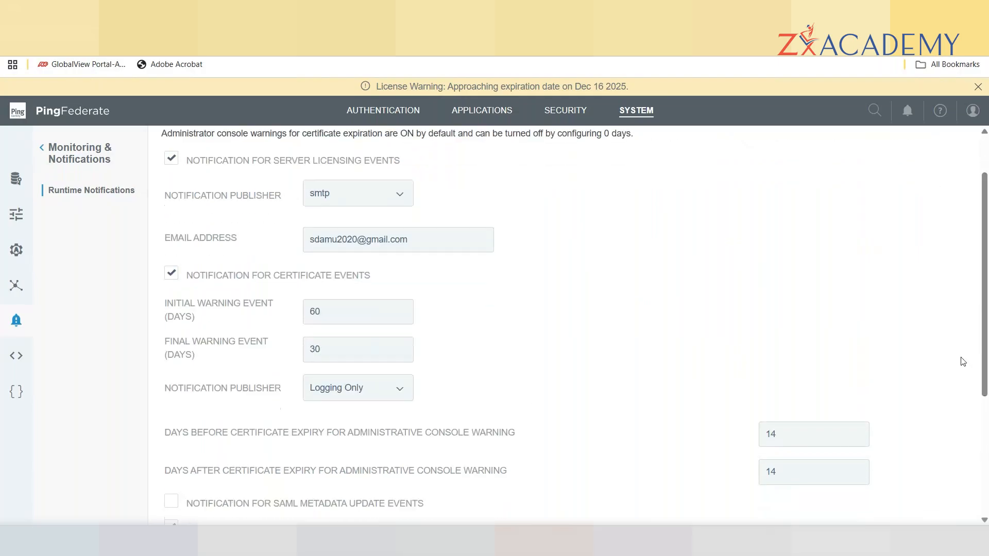
# Publish certificate-event notifications through smtp to the recipient e-mail address.
pyautogui.click(401, 395)
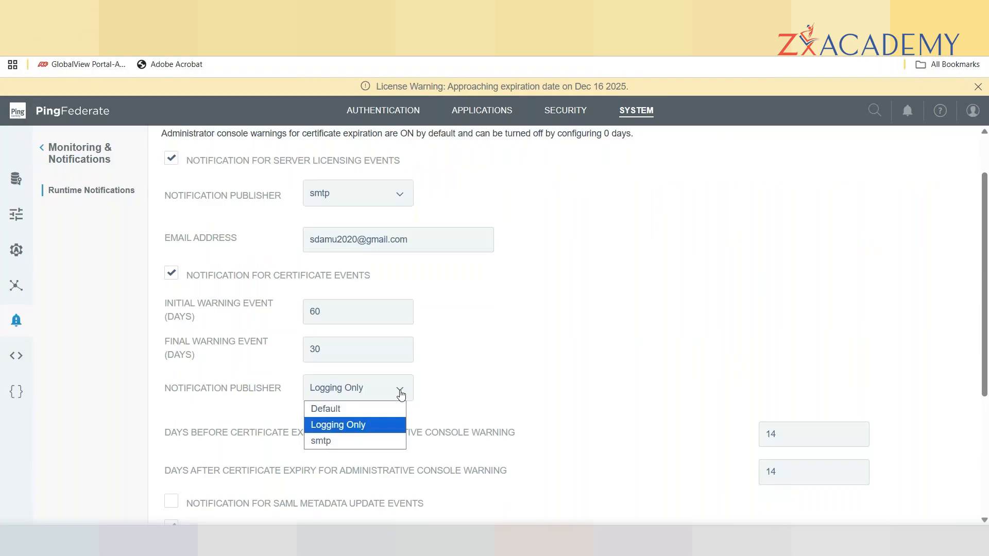
pyautogui.click(350, 440)
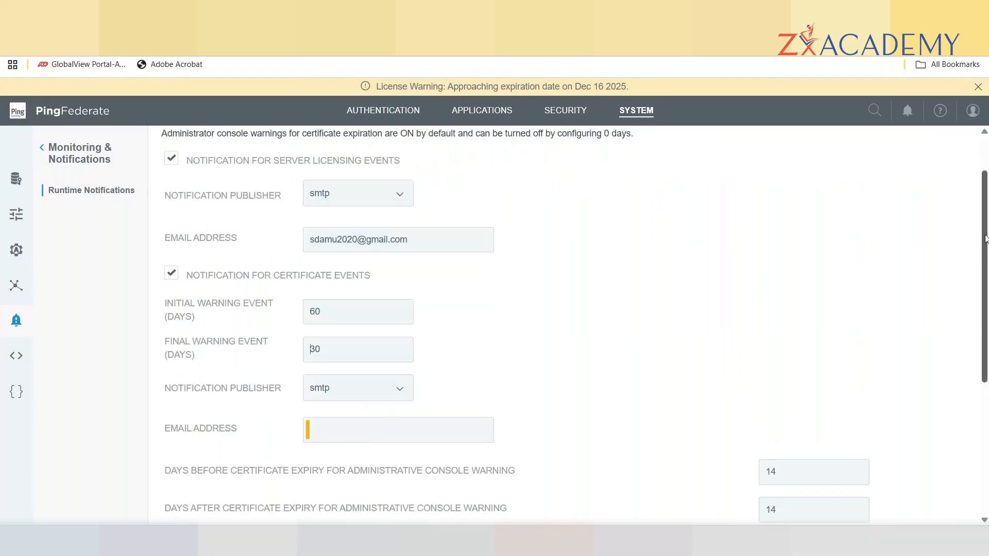
pyautogui.moveTo(985, 238); pyautogui.dragTo(988, 295)
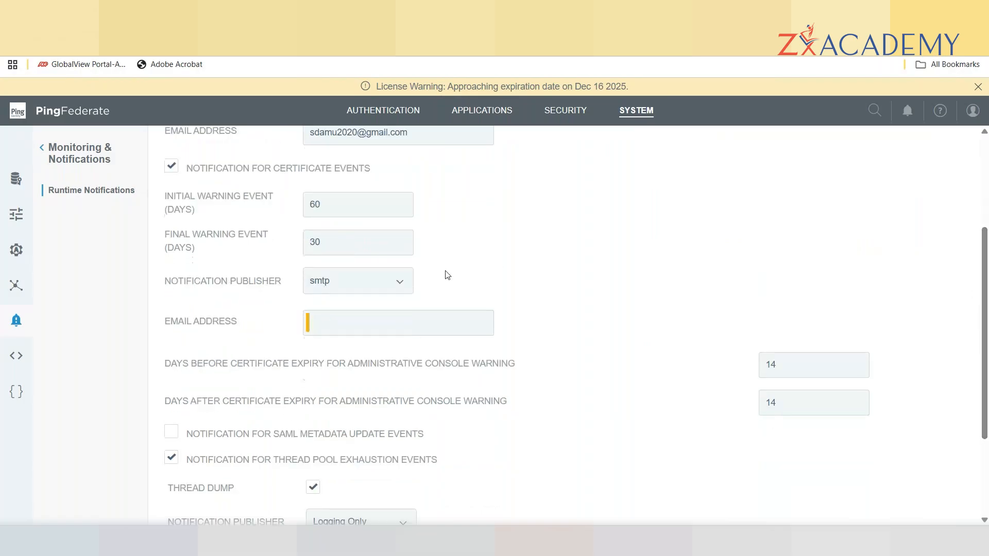
pyautogui.click(400, 284)
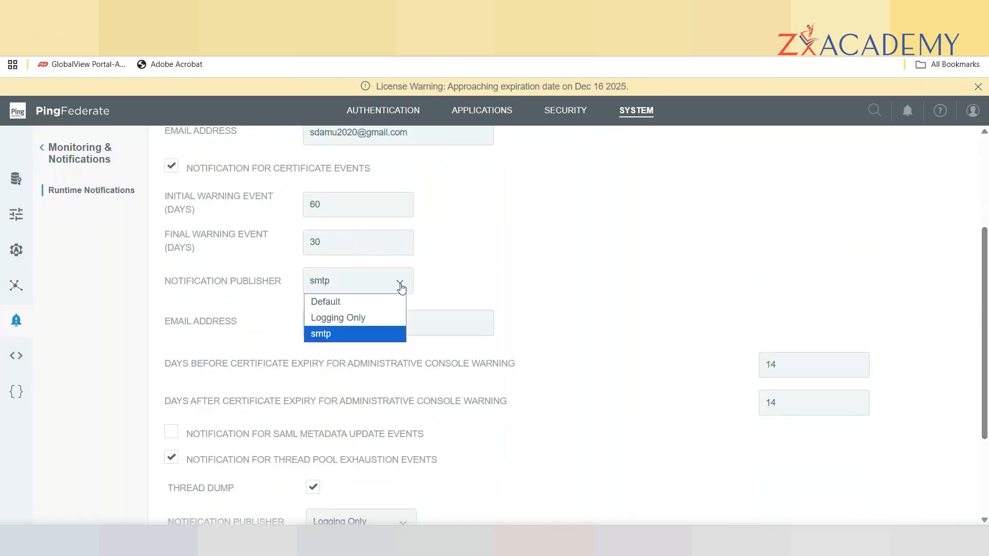
pyautogui.click(402, 288)
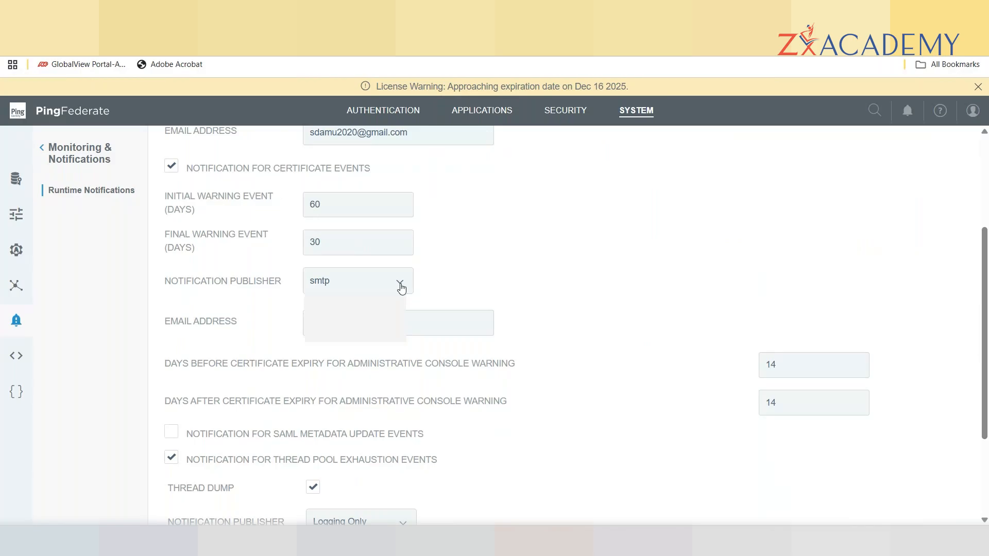
pyautogui.click(342, 321)
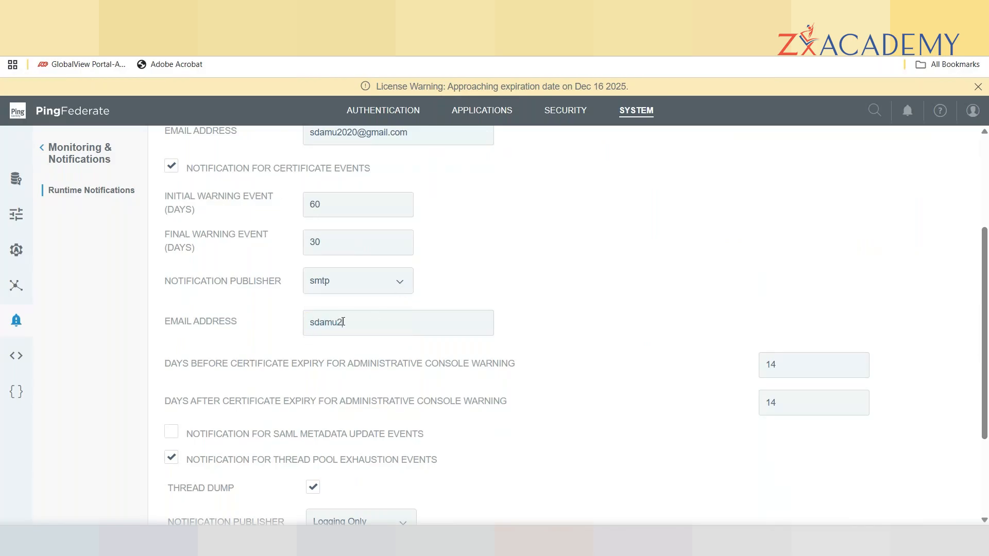
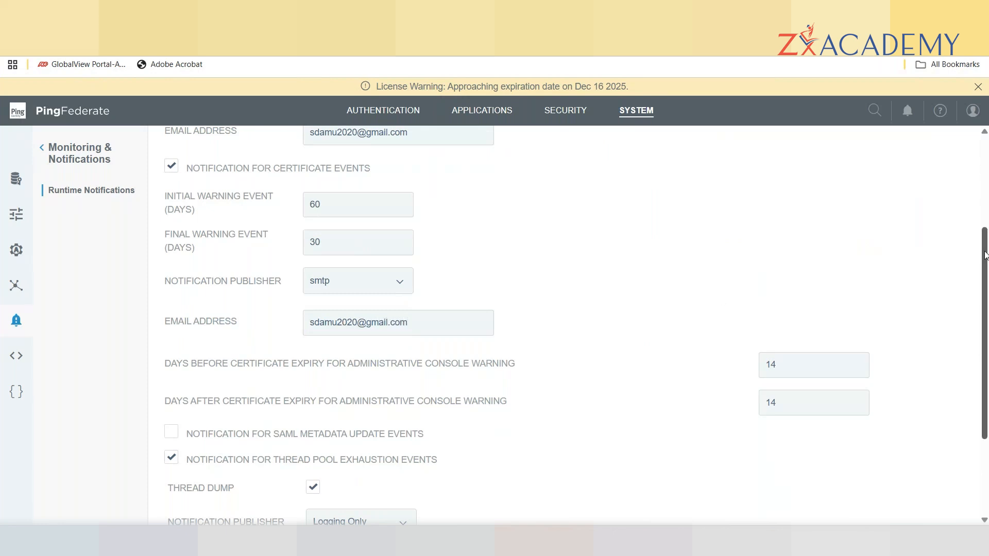
pyautogui.moveTo(985, 256); pyautogui.dragTo(987, 319)
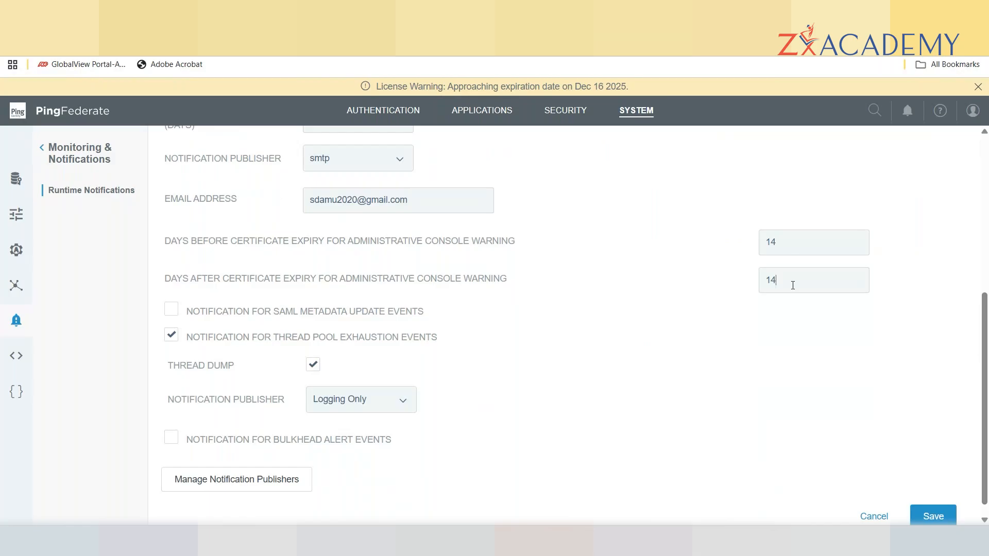
# Save the Runtime Notifications form with licensing and certificate alerts sent through smtp.
pyautogui.click(821, 277)
pyautogui.moveTo(987, 314); pyautogui.dragTo(987, 299)
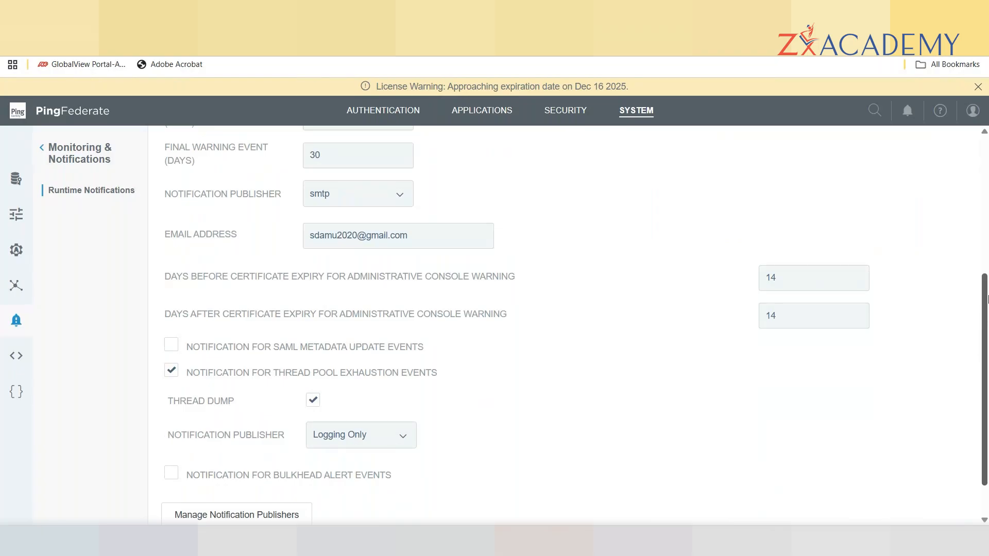
pyautogui.moveTo(985, 286); pyautogui.dragTo(987, 316)
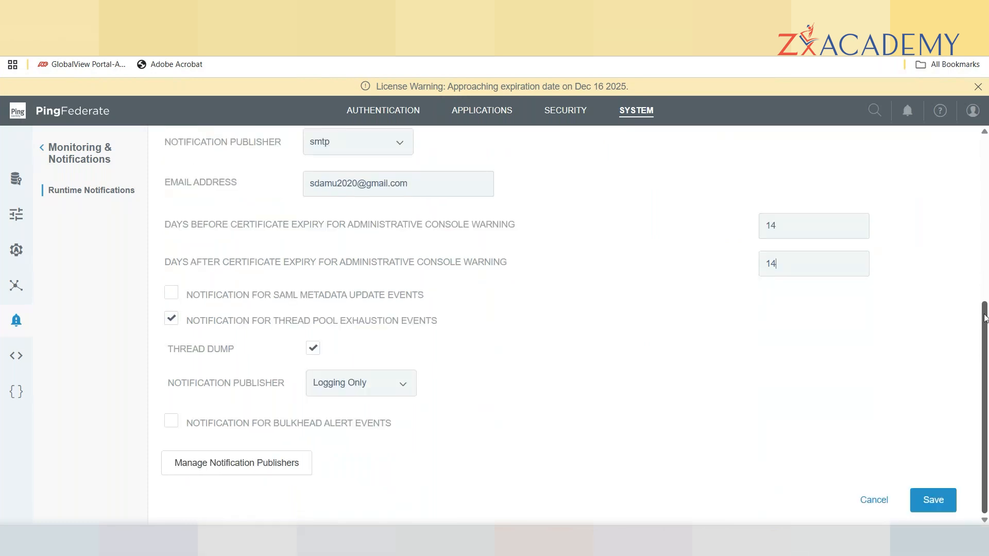
pyautogui.click(930, 502)
pyautogui.moveTo(984, 344); pyautogui.dragTo(987, 411)
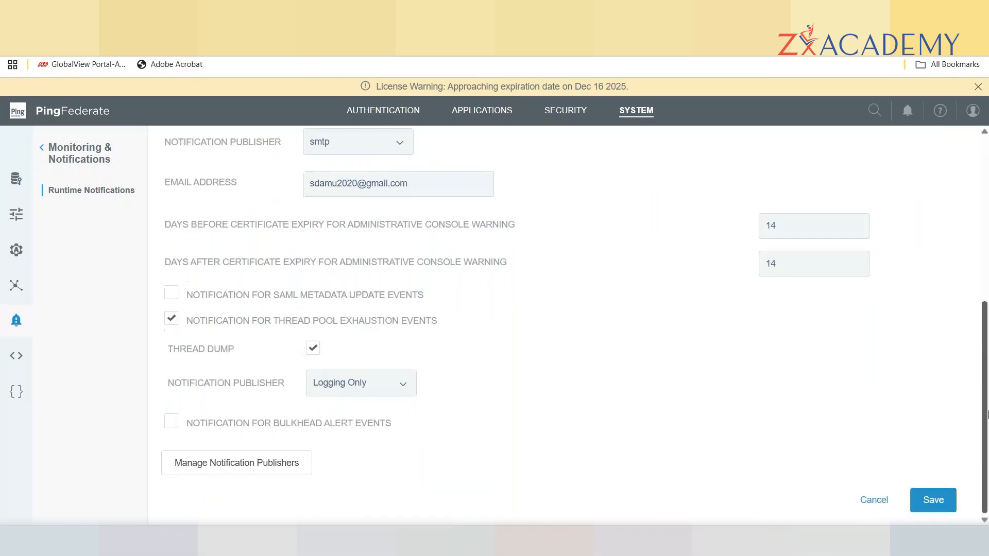
pyautogui.click(927, 502)
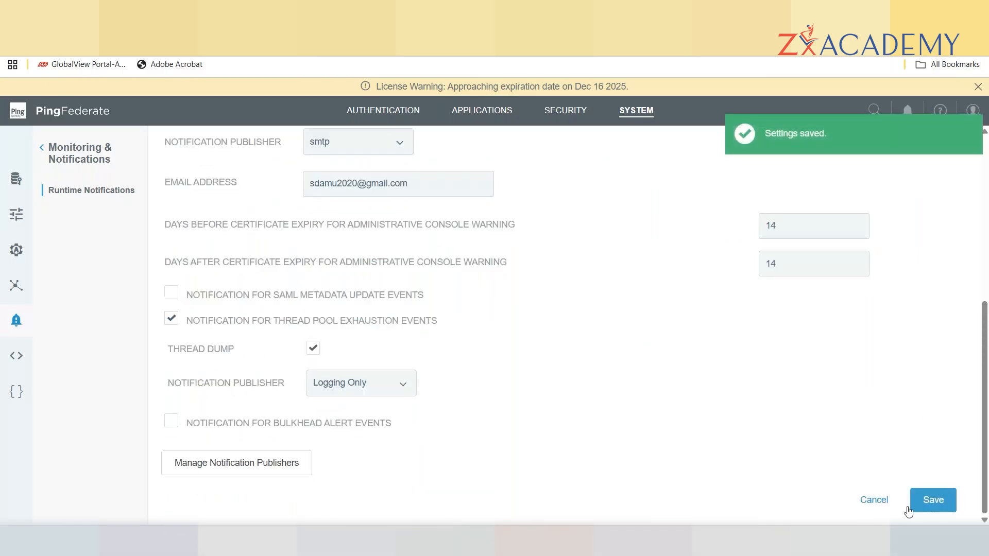
# Navigate past Security to the System shortcuts overview listing Data Stores and Notification Publishers.
pyautogui.click(566, 112)
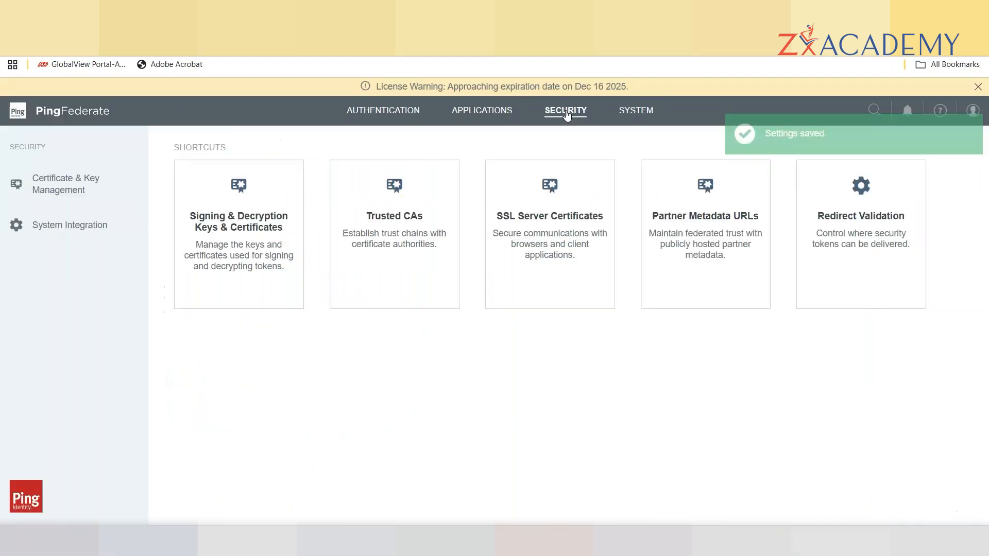
pyautogui.click(632, 110)
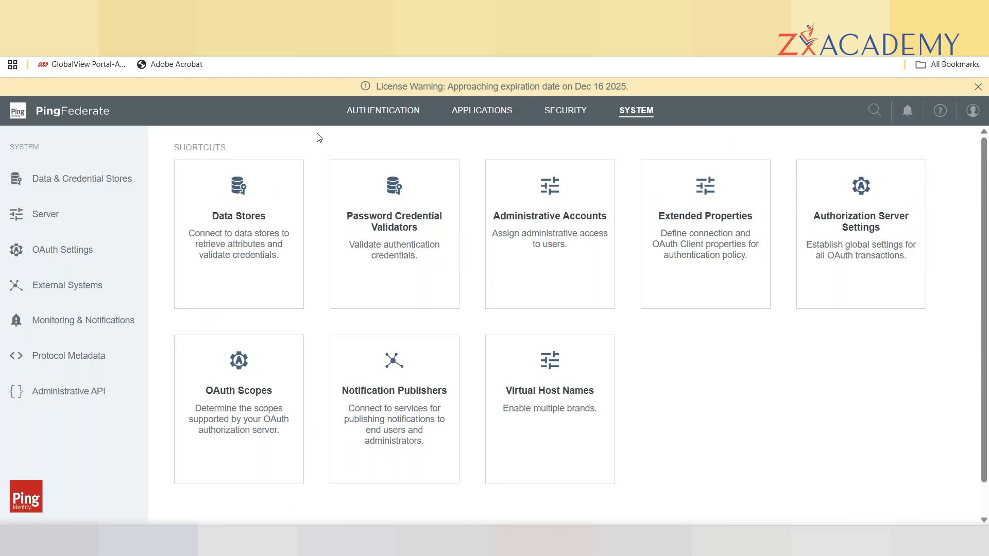
# Open the html HTML Form instance from Authentication's IdP Adapters list.
pyautogui.click(375, 113)
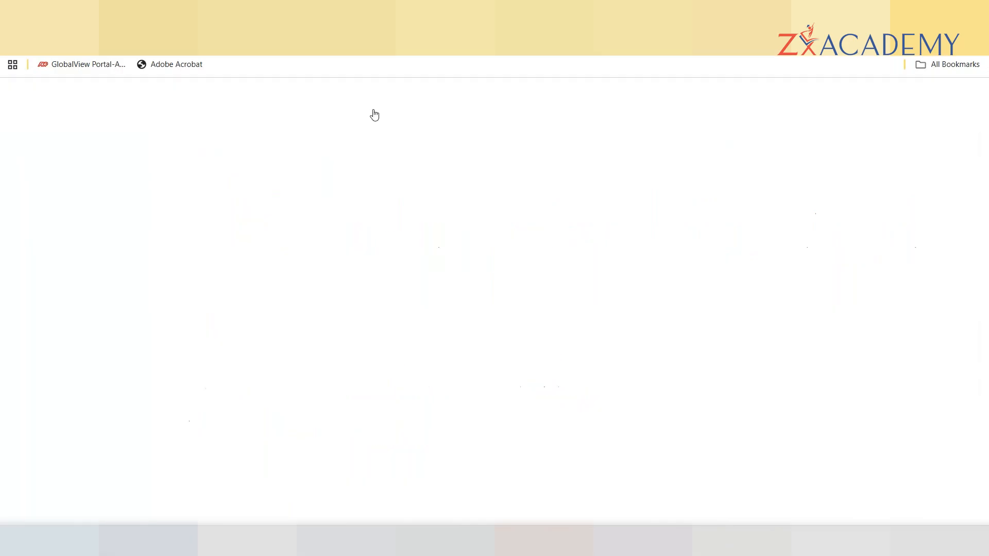
pyautogui.click(393, 254)
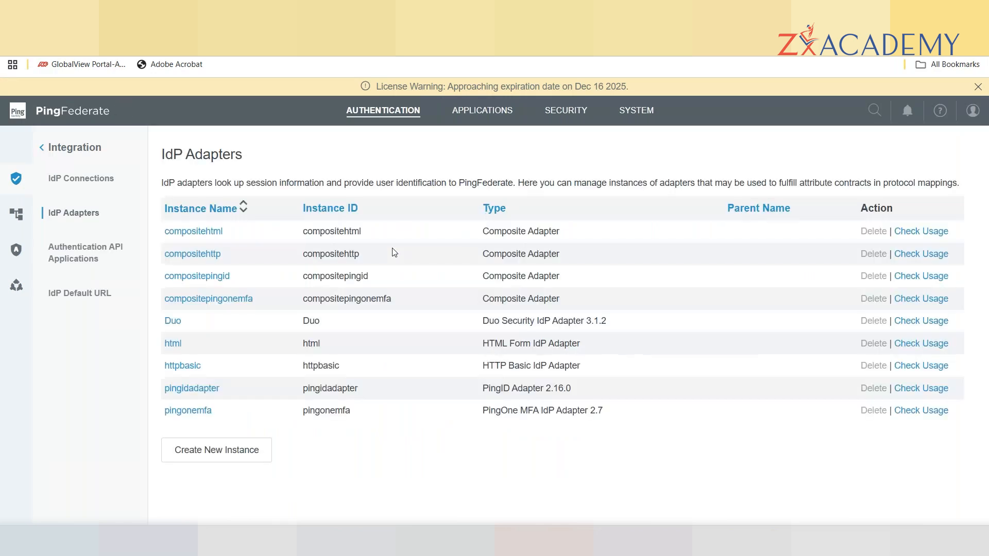
pyautogui.click(173, 344)
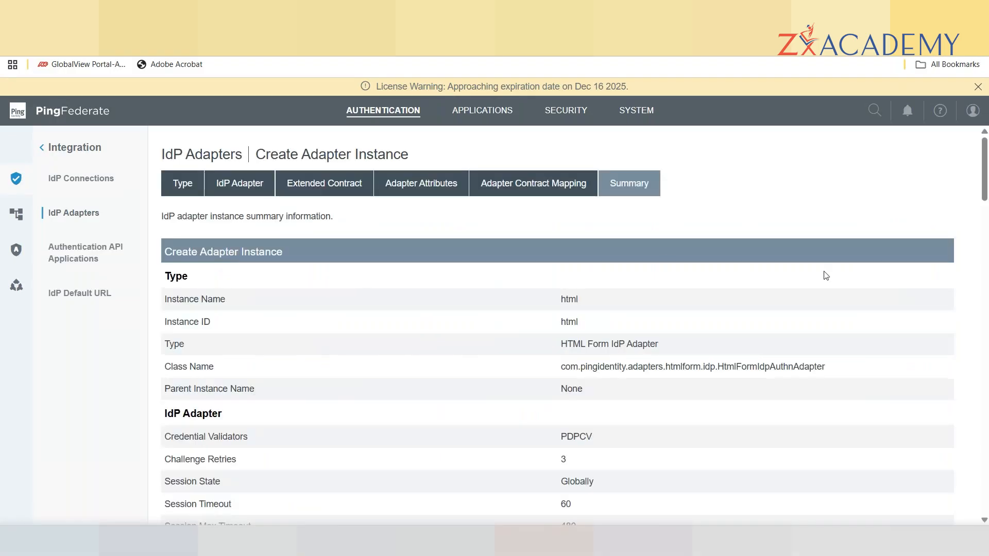
# On the html adapter, enable Allow Password Changes, Change Password Notification and Show Password Expiring Warning.
pyautogui.click(244, 187)
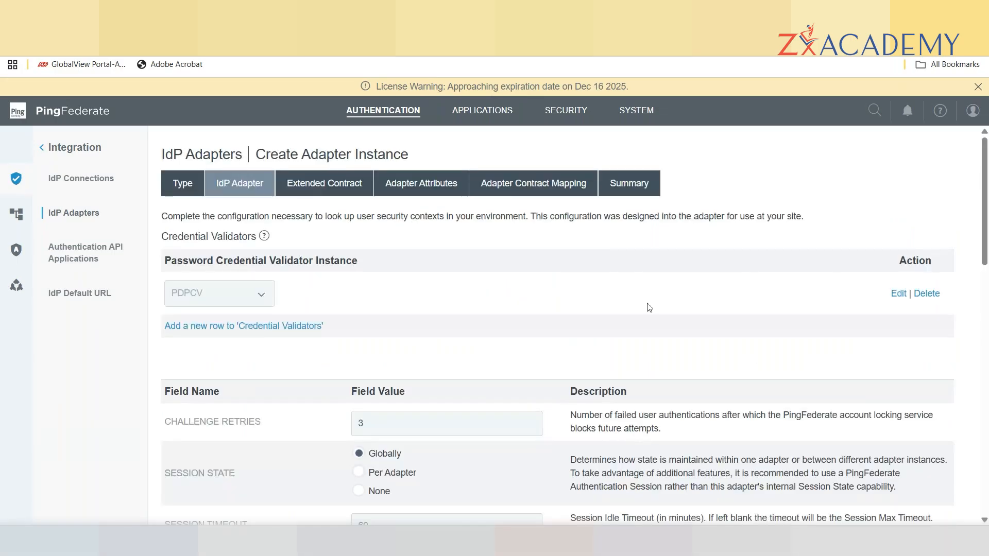
pyautogui.moveTo(986, 205); pyautogui.dragTo(987, 285)
pyautogui.click(356, 342)
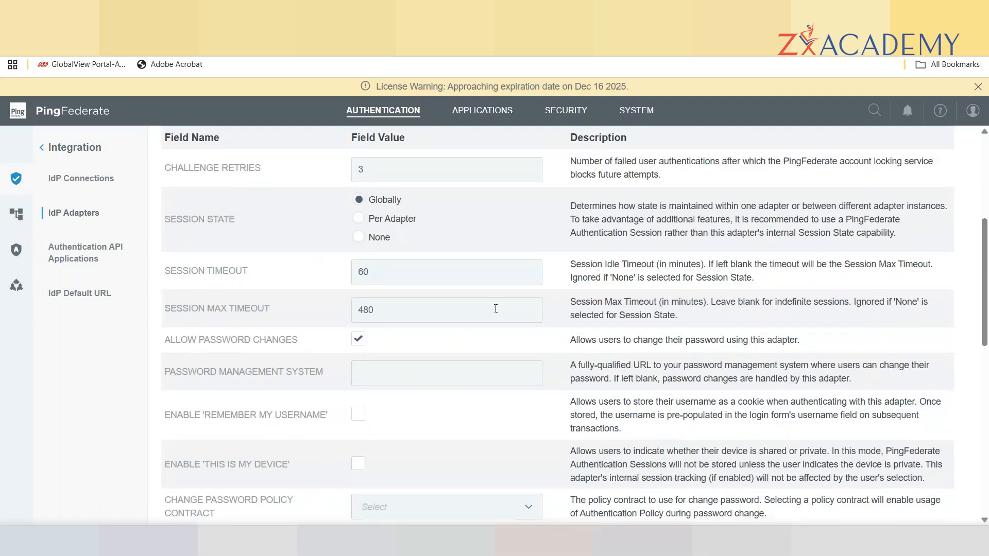
pyautogui.scroll(-1, 986, 307)
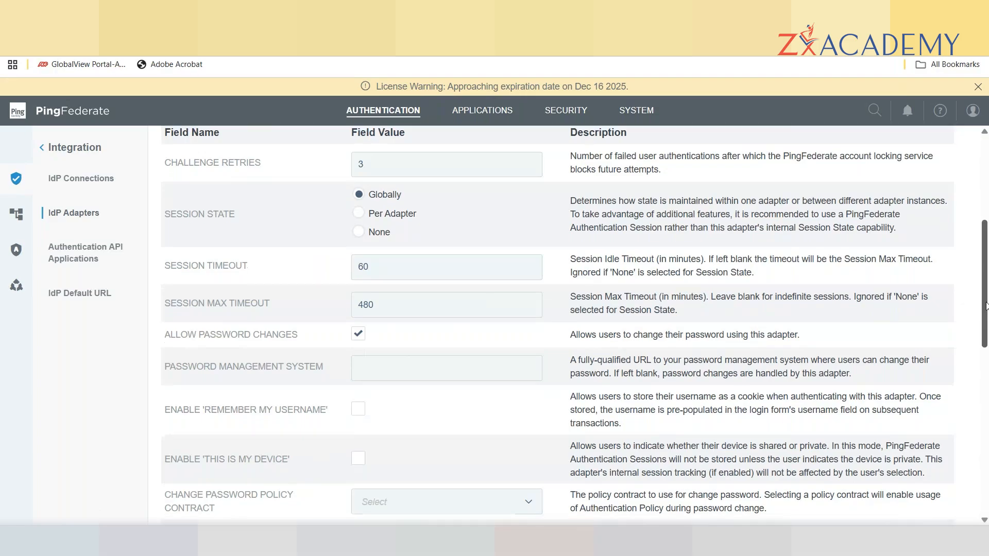
pyautogui.moveTo(986, 306); pyautogui.dragTo(987, 380)
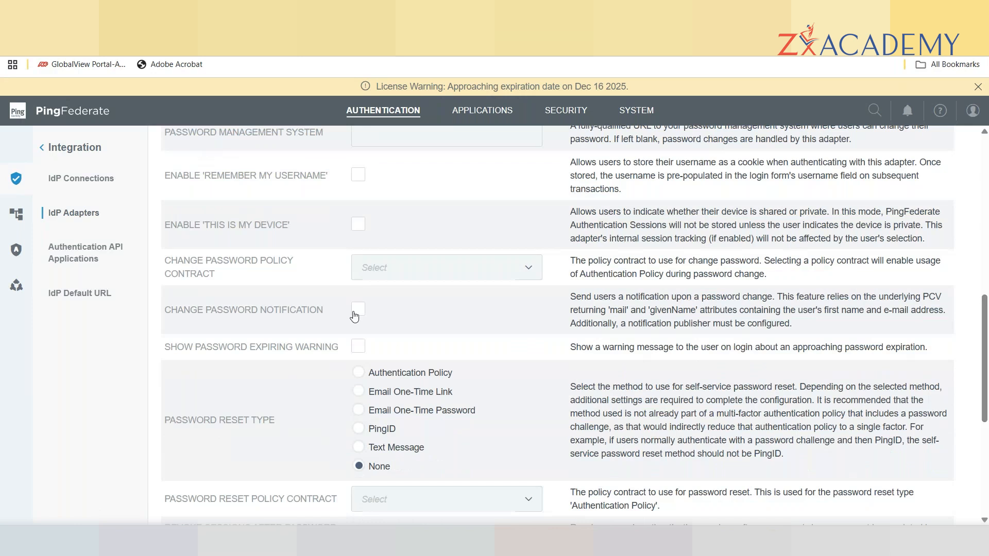
pyautogui.click(359, 311)
pyautogui.moveTo(983, 339); pyautogui.dragTo(986, 362)
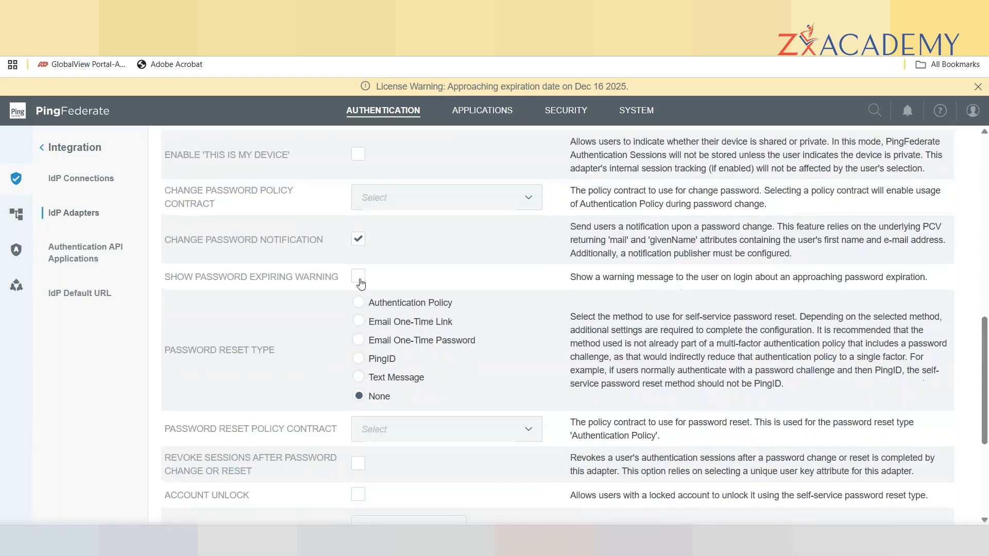
pyautogui.click(360, 277)
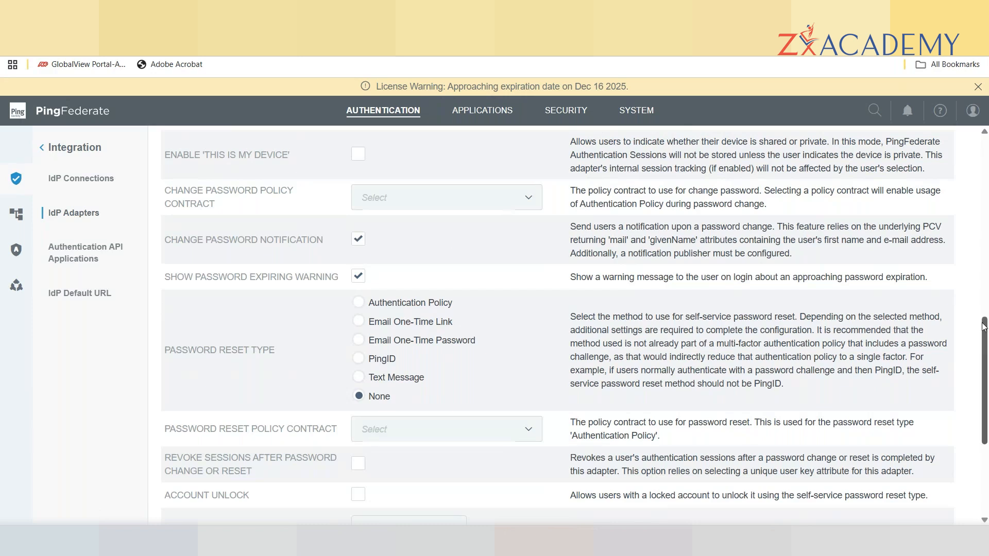
pyautogui.moveTo(984, 335); pyautogui.dragTo(986, 369)
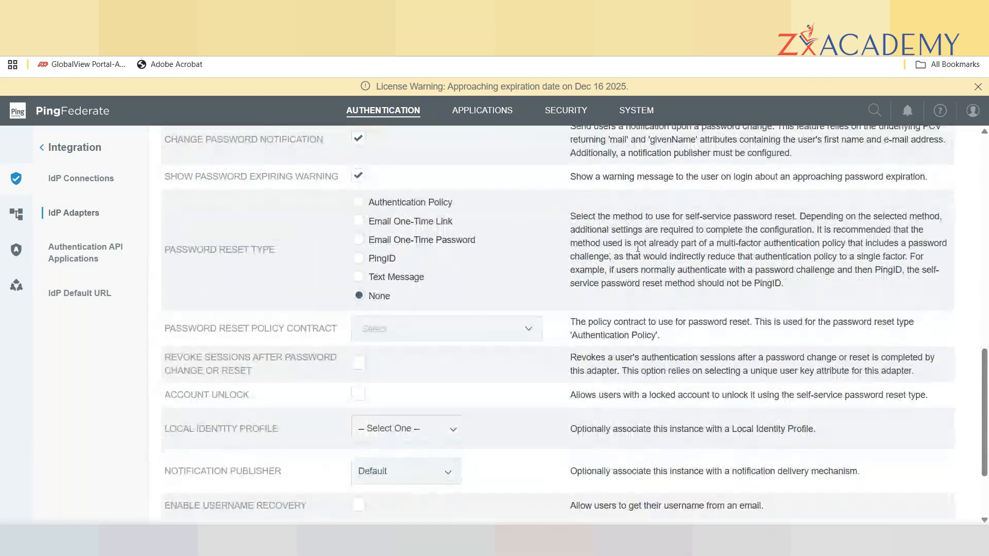
# Use Email One-Time Password for password reset, smtp as notification publisher, and enable username recovery.
pyautogui.click(358, 240)
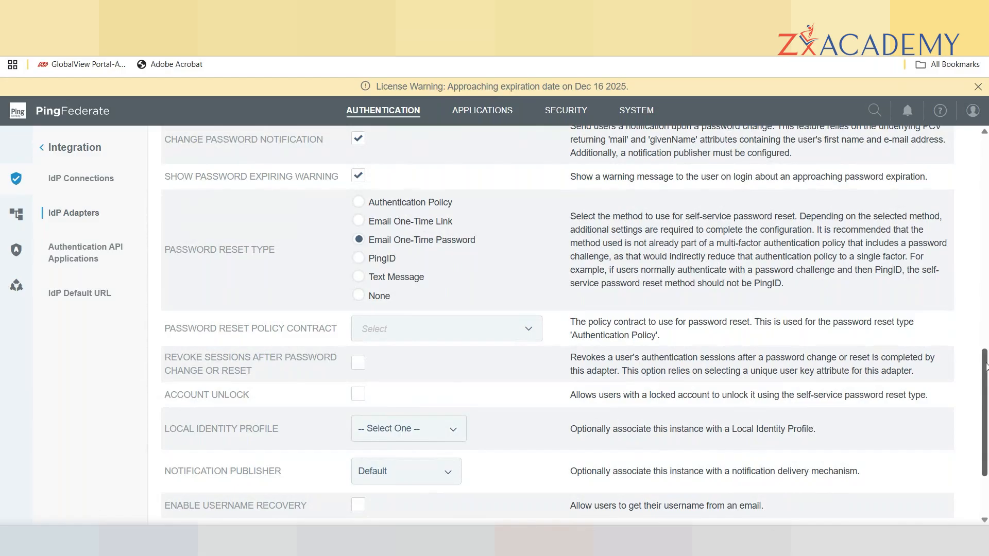
pyautogui.moveTo(984, 371); pyautogui.dragTo(986, 399)
pyautogui.click(442, 388)
pyautogui.click(386, 422)
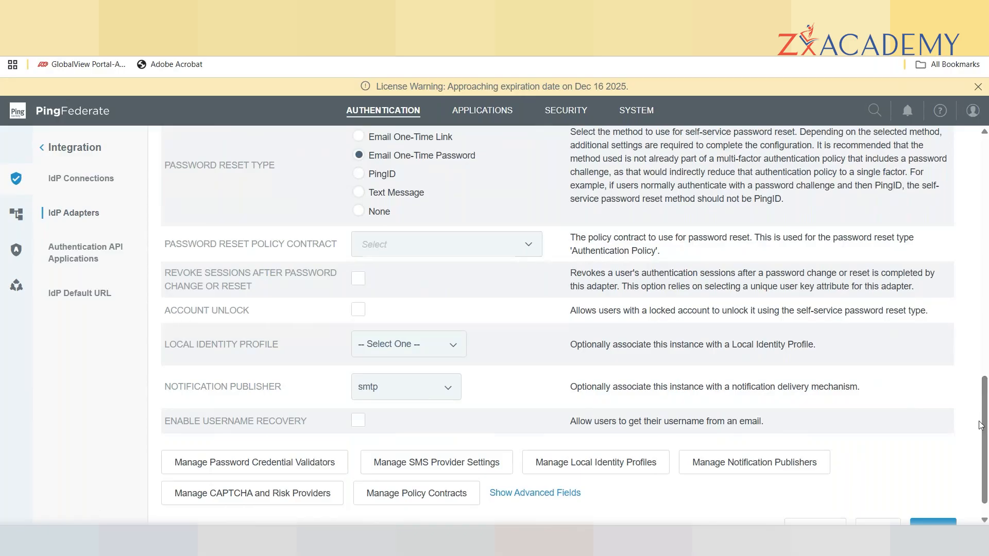
pyautogui.moveTo(984, 385); pyautogui.dragTo(986, 418)
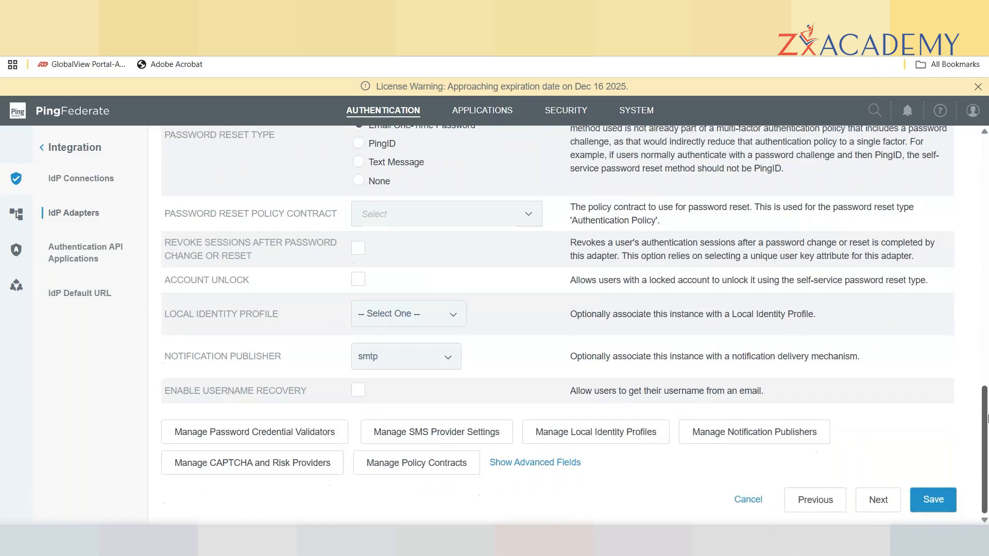
pyautogui.click(358, 392)
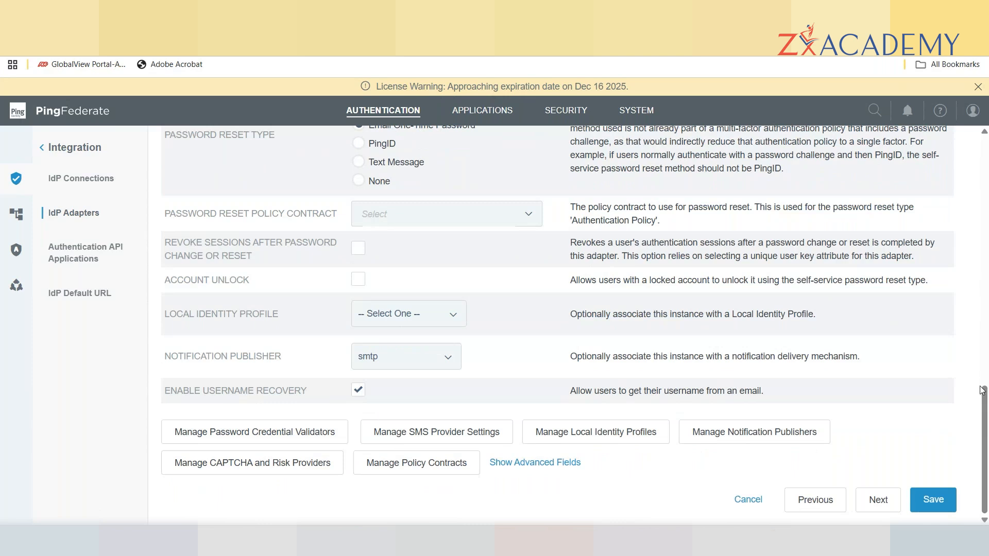
pyautogui.moveTo(985, 405); pyautogui.dragTo(985, 380)
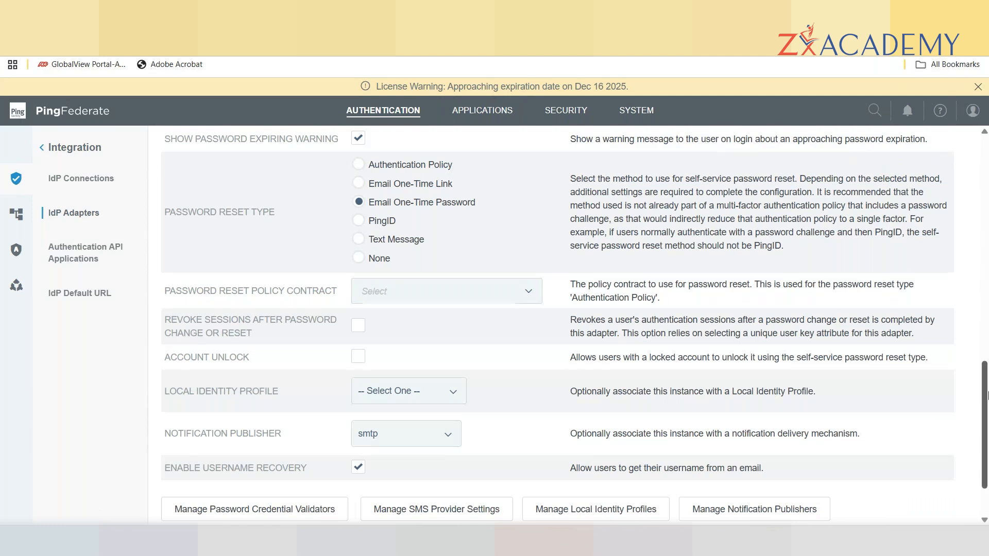
pyautogui.moveTo(986, 374); pyautogui.dragTo(986, 403)
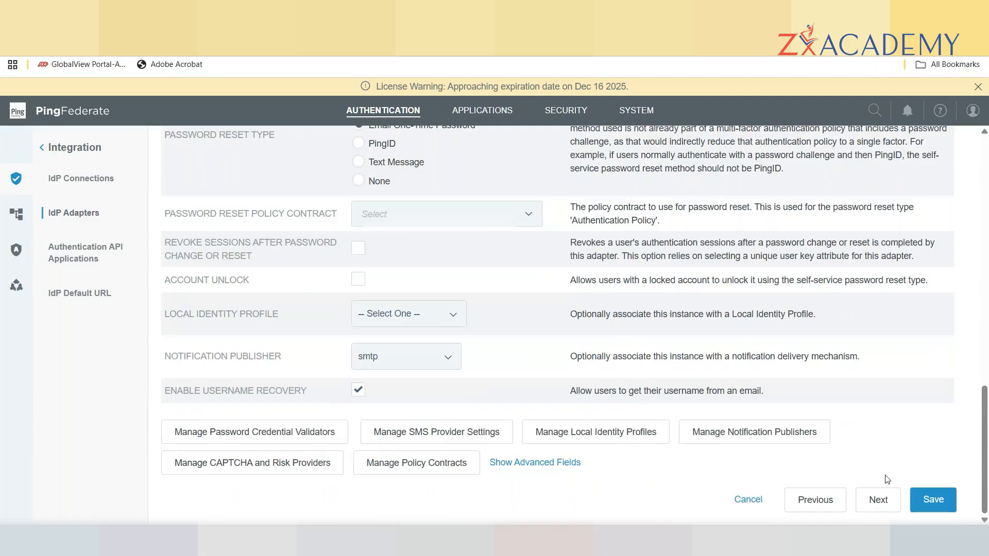
# Advance through Extended Contract, Adapter Attributes and Summary, then save the html adapter instance.
pyautogui.click(880, 503)
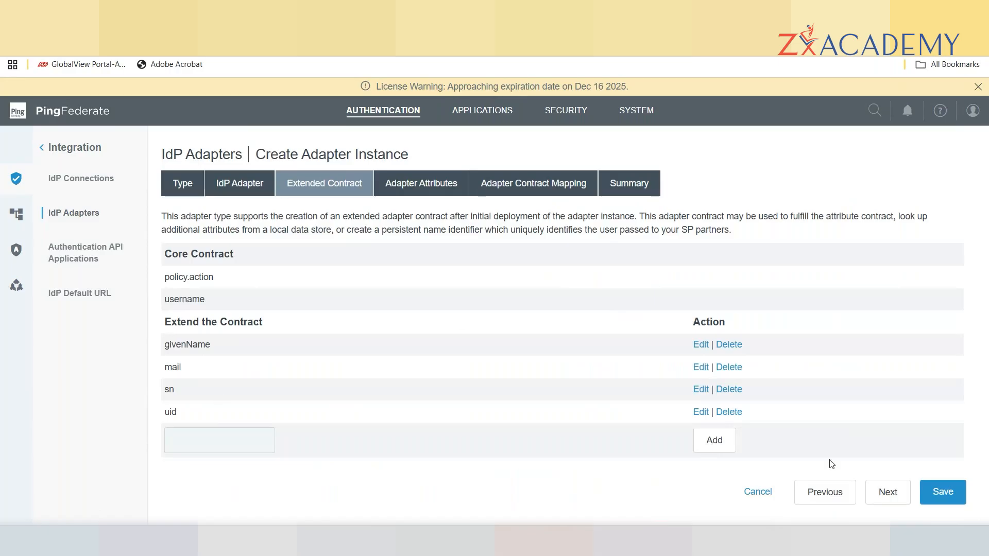
pyautogui.click(886, 497)
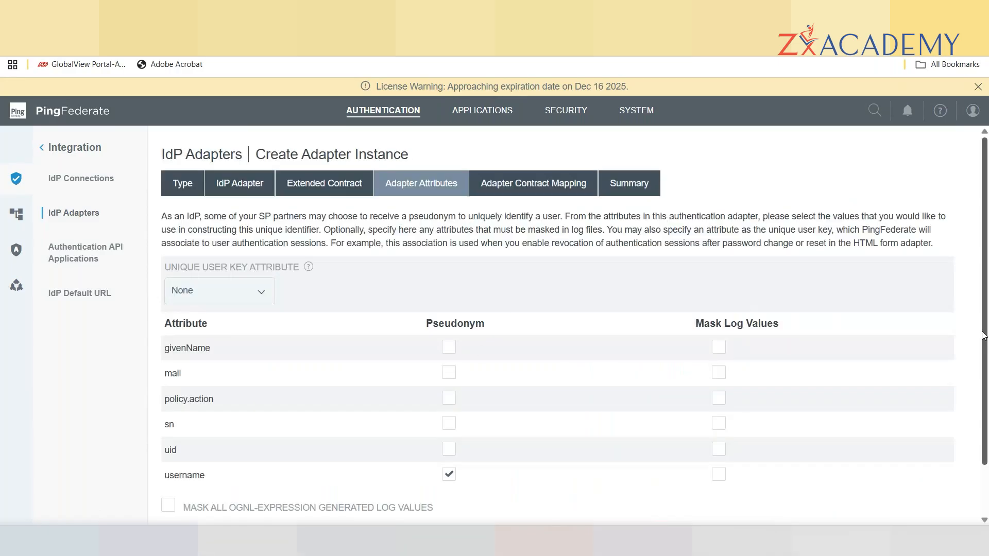
pyautogui.scroll(-1, 986, 332)
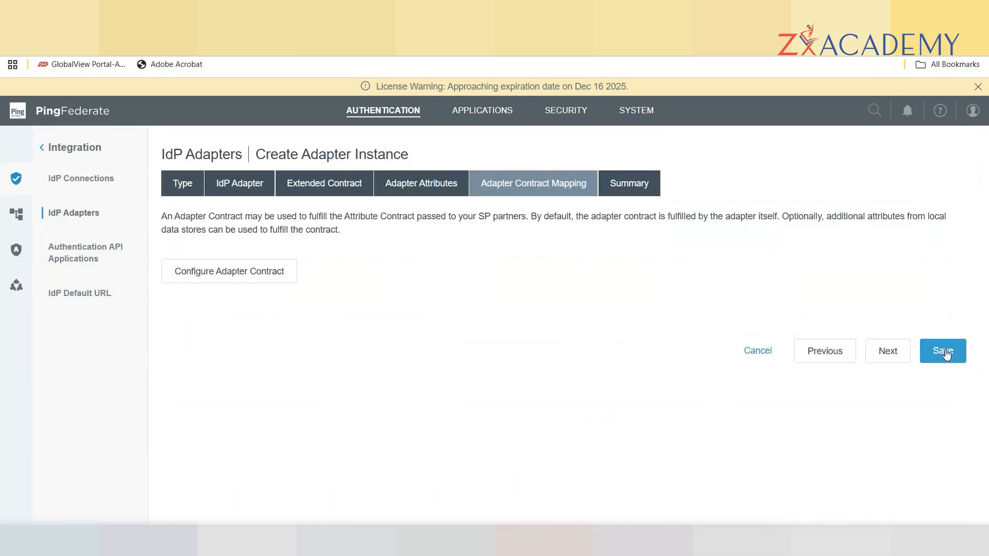
pyautogui.click(888, 358)
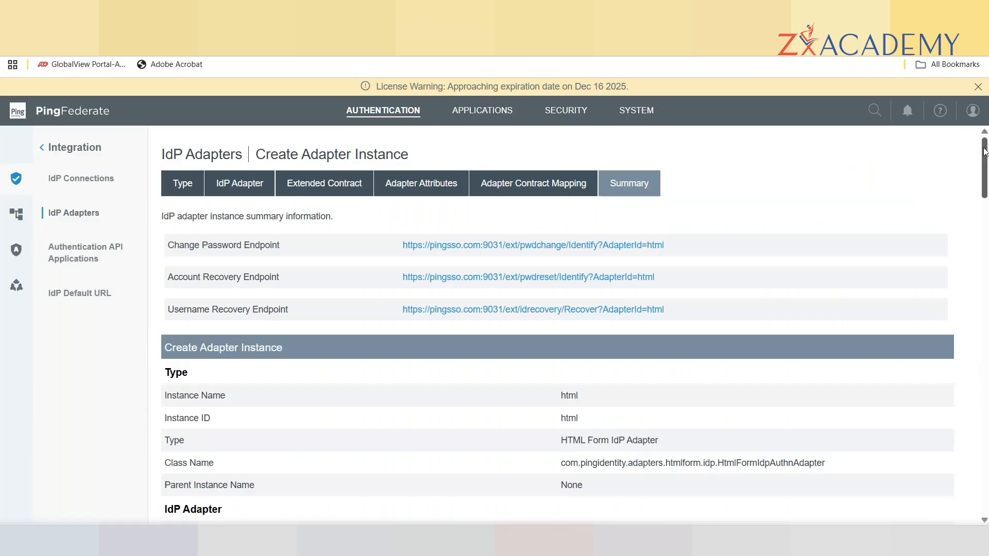
pyautogui.moveTo(984, 152); pyautogui.dragTo(985, 486)
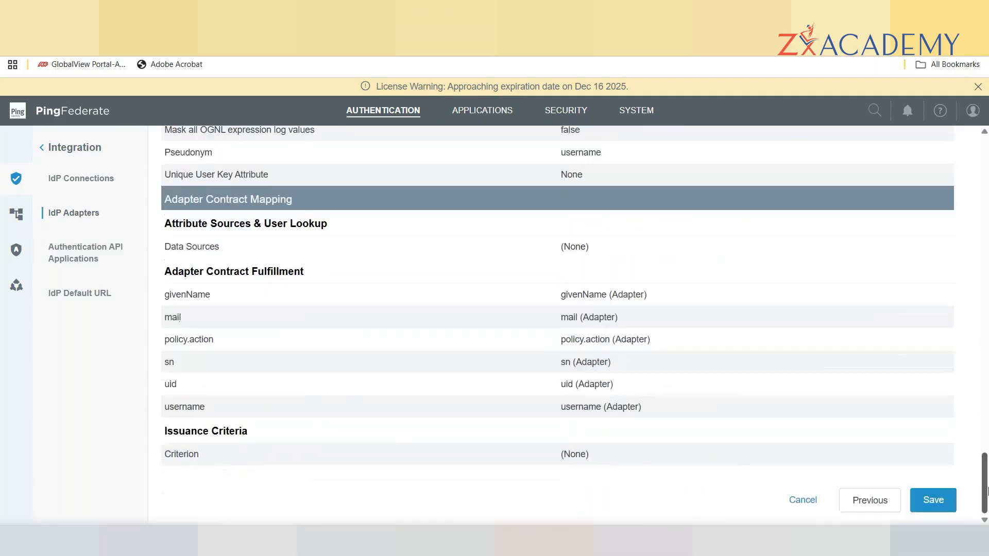
pyautogui.click(933, 502)
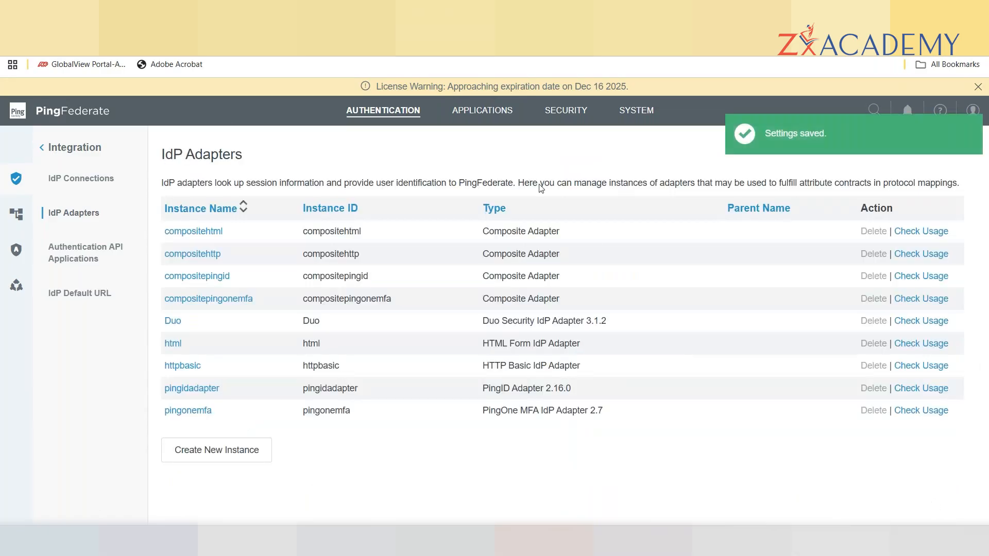
# Open the Salesforce SP connection, select its SSO Application Endpoint URL, and open an Incognito window.
pyautogui.click(474, 111)
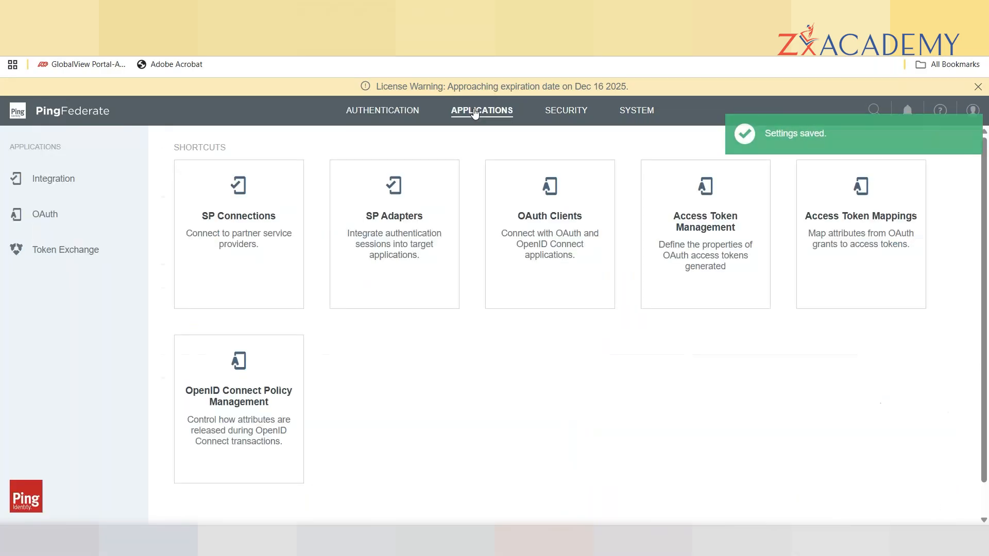
pyautogui.click(218, 251)
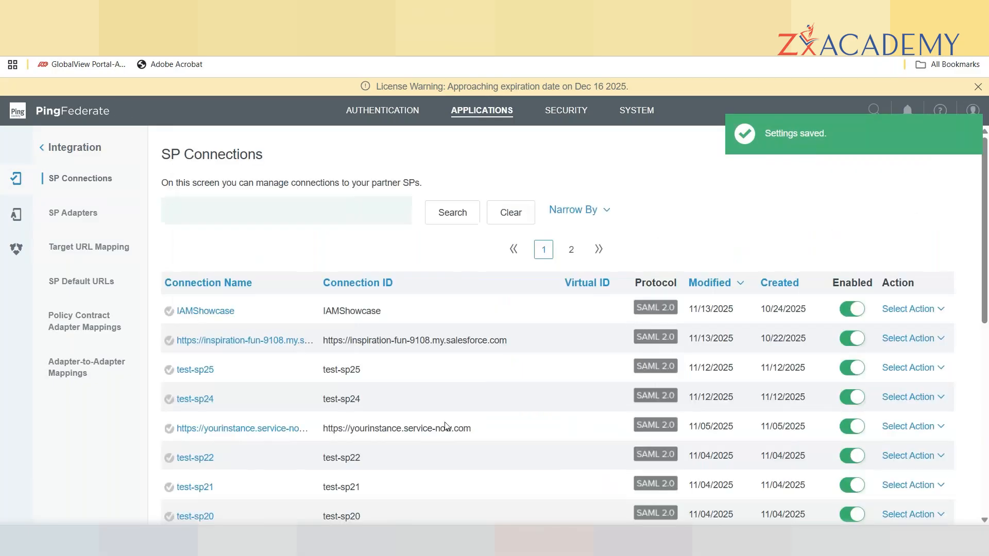
pyautogui.click(223, 344)
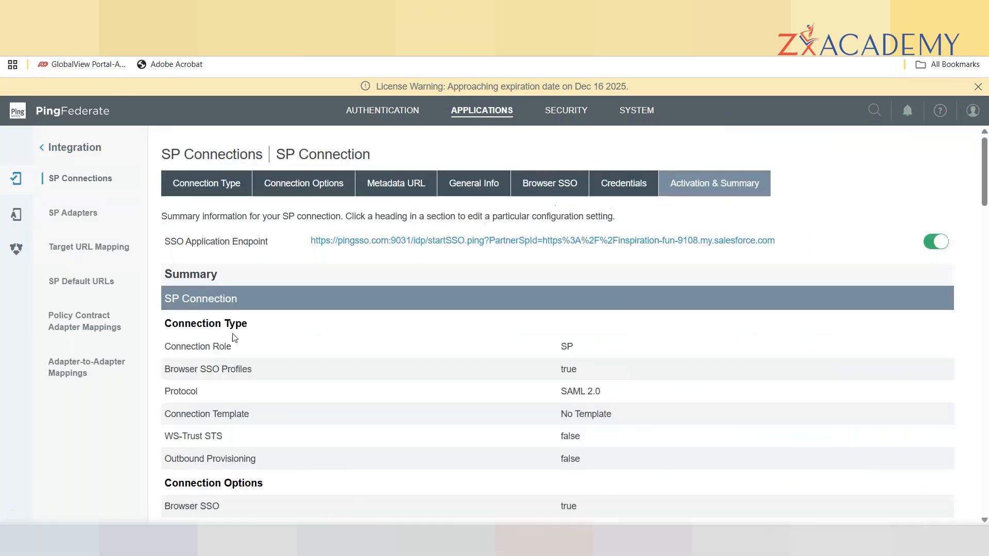
pyautogui.click(522, 241)
pyautogui.moveTo(787, 246); pyautogui.dragTo(312, 244)
pyautogui.hotkey('ctrl', 'c')
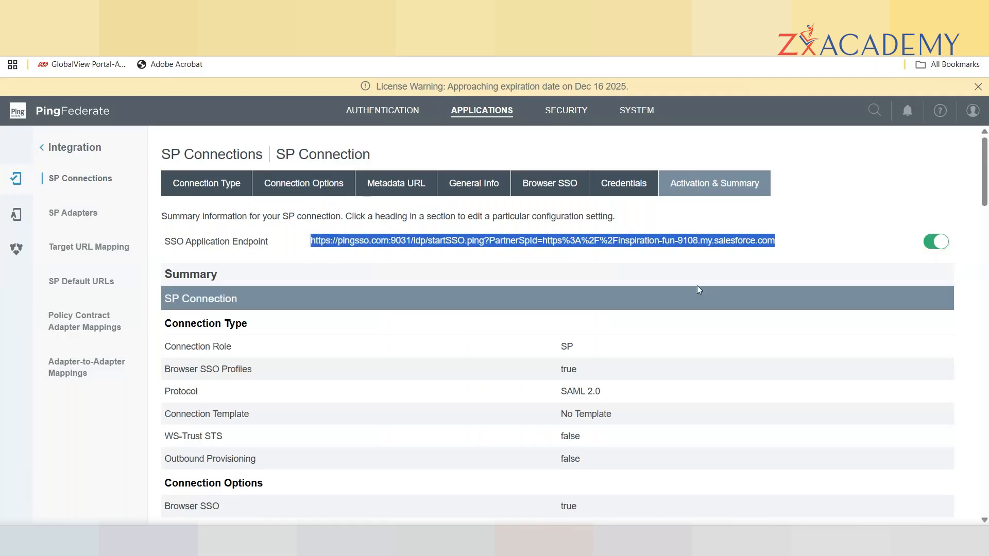
pyautogui.hotkey('ctrl', 'shift', 'n')
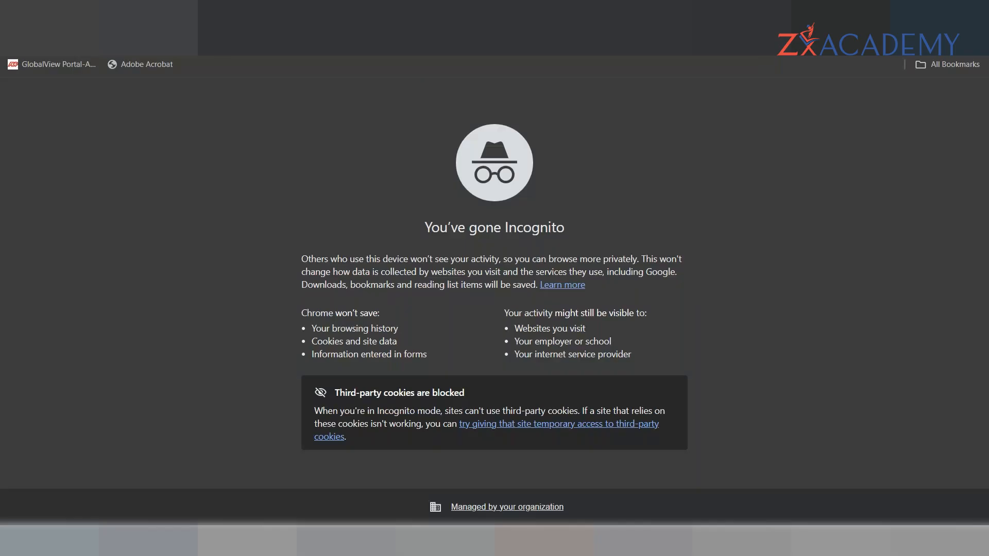
# Load the pasted Salesforce startSSO.ping URL in Incognito and minimize the SAML-tracer window.
pyautogui.hotkey('ctrl', 'v')
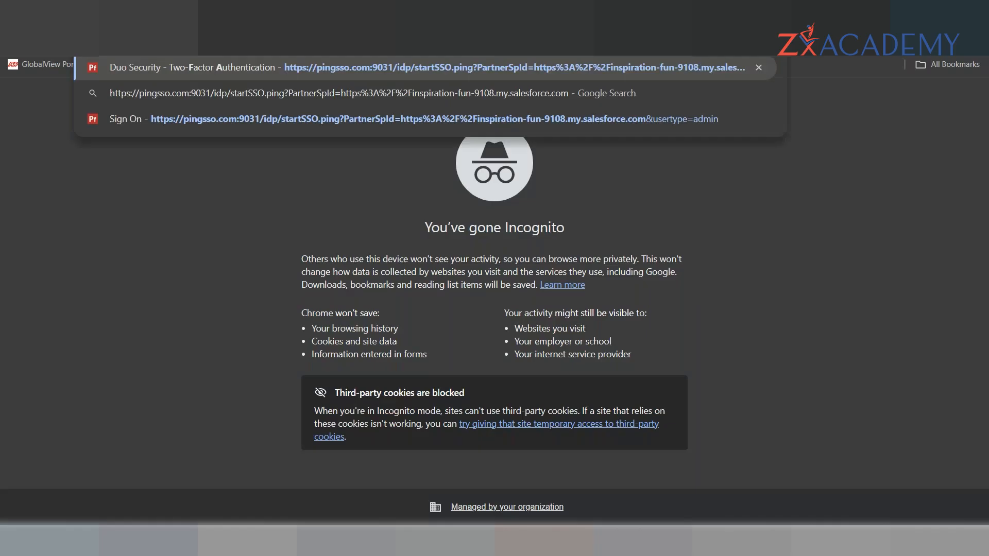
pyautogui.press('Return')
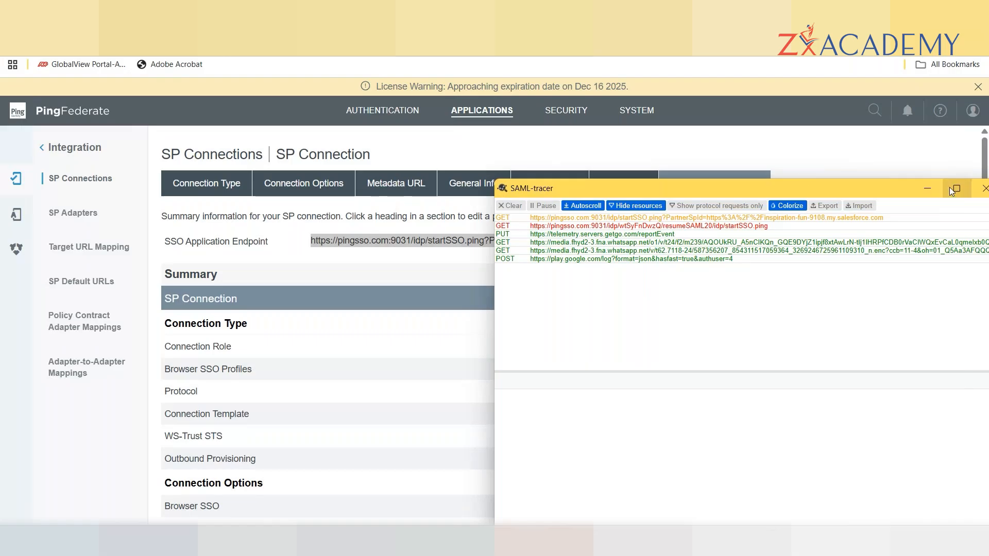
pyautogui.click(926, 189)
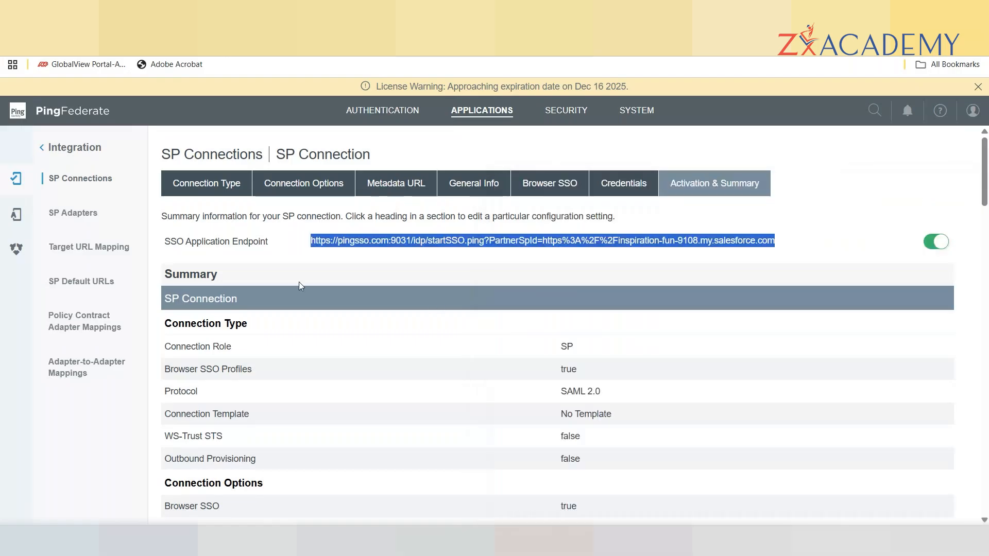
# Open the test-sp1 connection summary from page 2 of the SP Connections list.
pyautogui.click(483, 115)
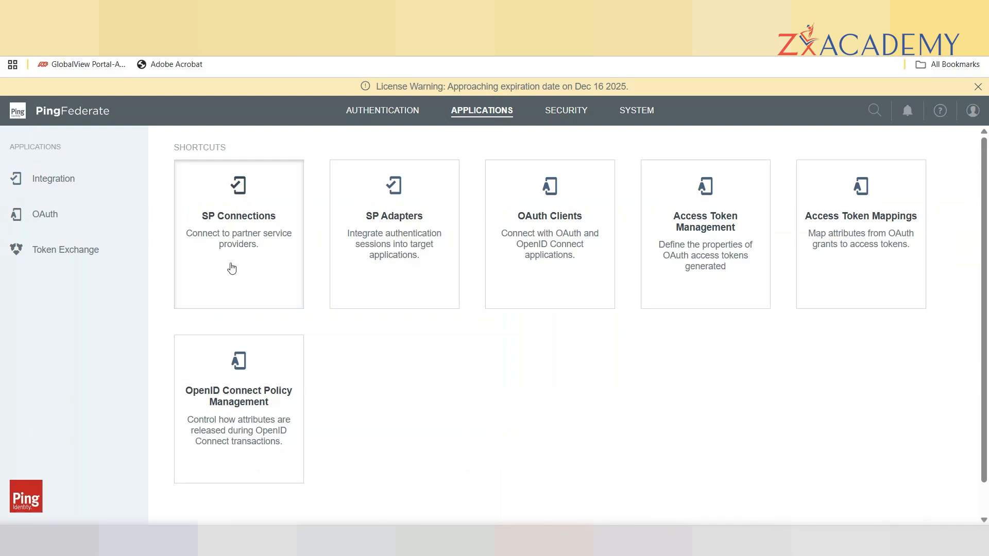
pyautogui.click(232, 269)
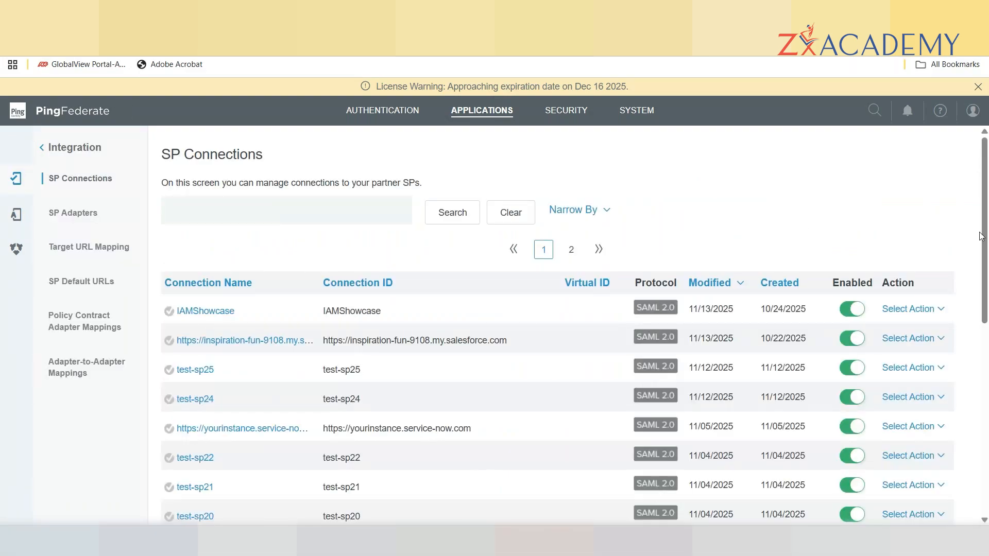
pyautogui.moveTo(980, 236)
pyautogui.mouseDown()
pyautogui.moveTo(987, 401)
pyautogui.moveTo(986, 253)
pyautogui.mouseUp()
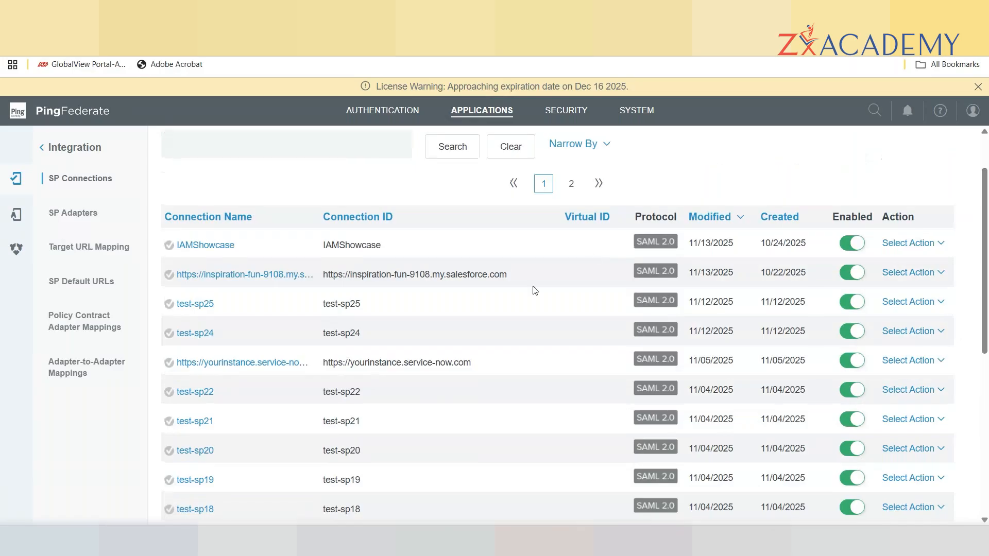
pyautogui.click(570, 183)
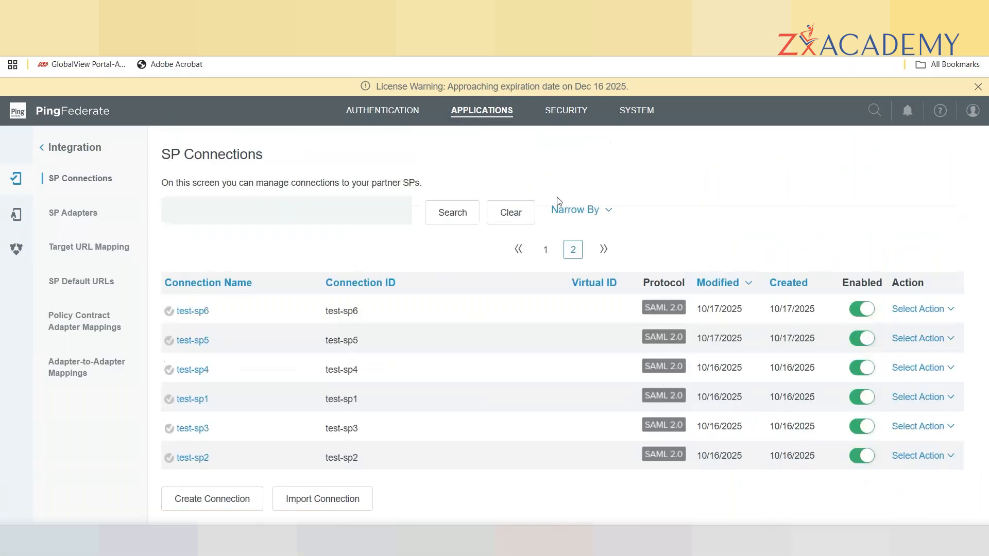
pyautogui.click(193, 399)
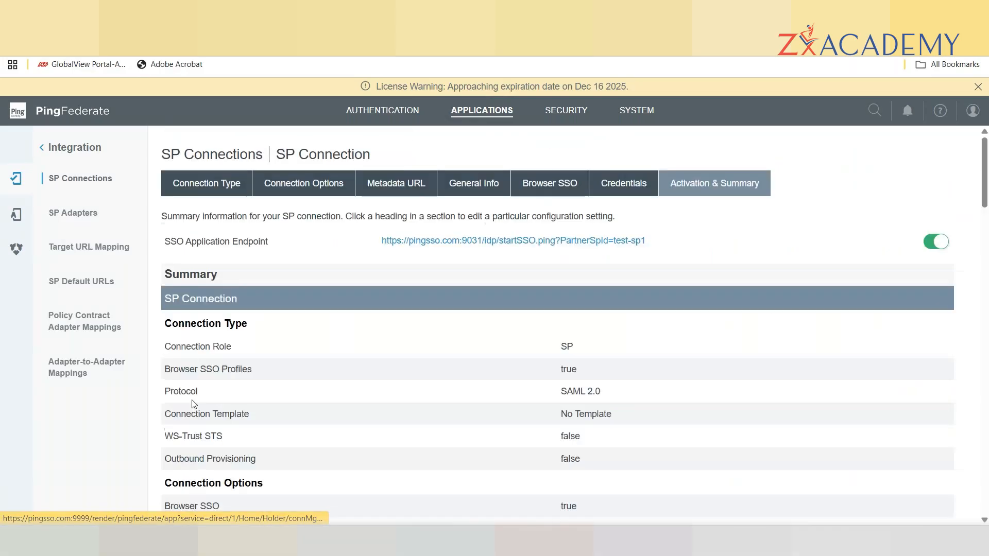
# Copy test-sp1's SSO Application Endpoint URL into a new Incognito window's address bar.
pyautogui.moveTo(650, 241); pyautogui.dragTo(376, 254)
pyautogui.hotkey('ctrl', 'c')
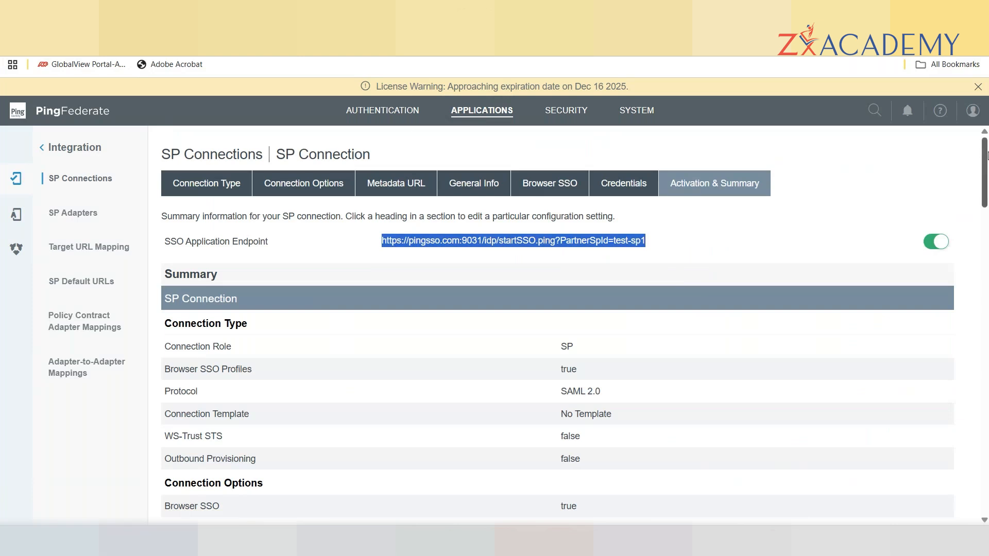
pyautogui.moveTo(986, 155); pyautogui.dragTo(985, 228)
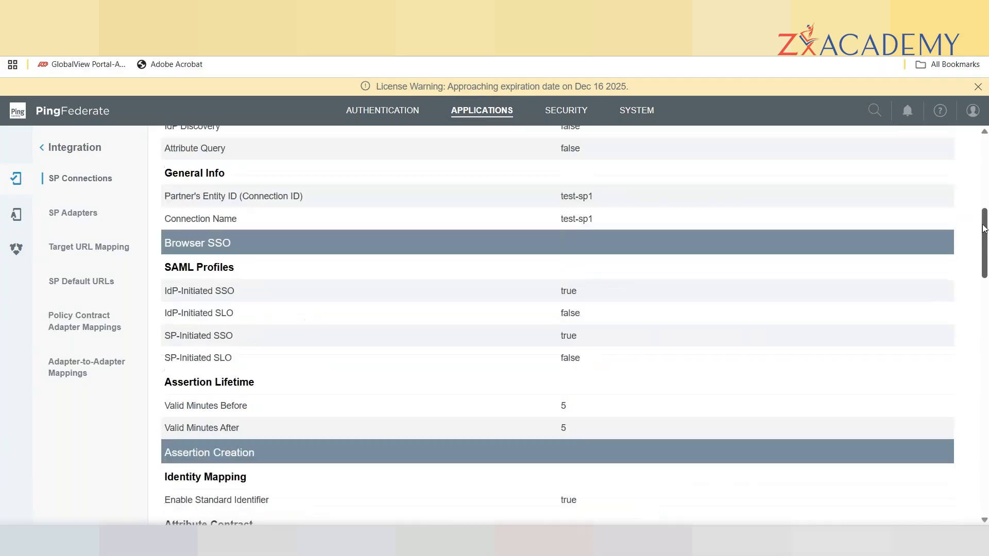
pyautogui.hotkey('ctrl', 'shift', 'n')
pyautogui.hotkey('ctrl', 'v')
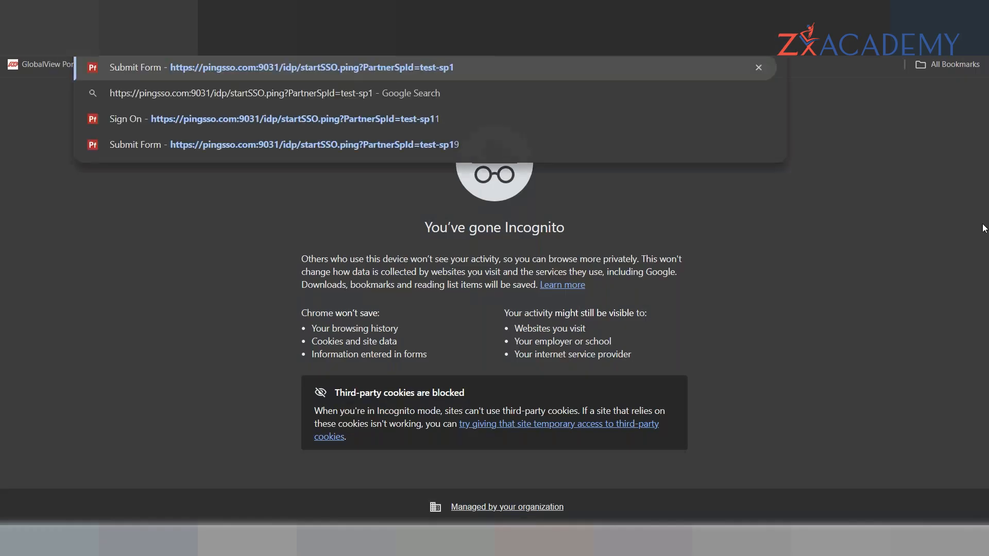
# Load the test-sp1 startSSO URL, leave the pingsso.com:9031 sign-in prompt, and return to PingFederate.
pyautogui.press('Return')
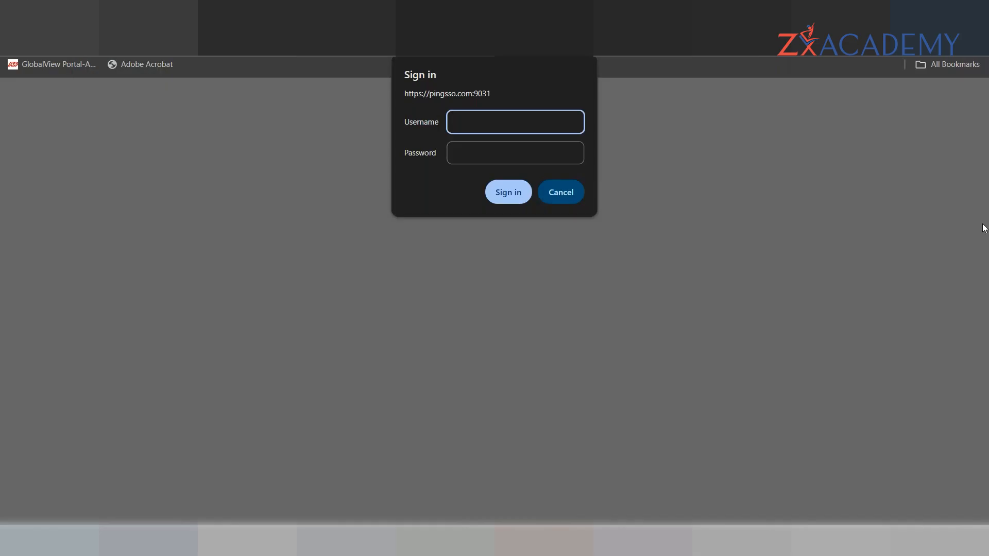
pyautogui.hotkey('alt', 'Tab')
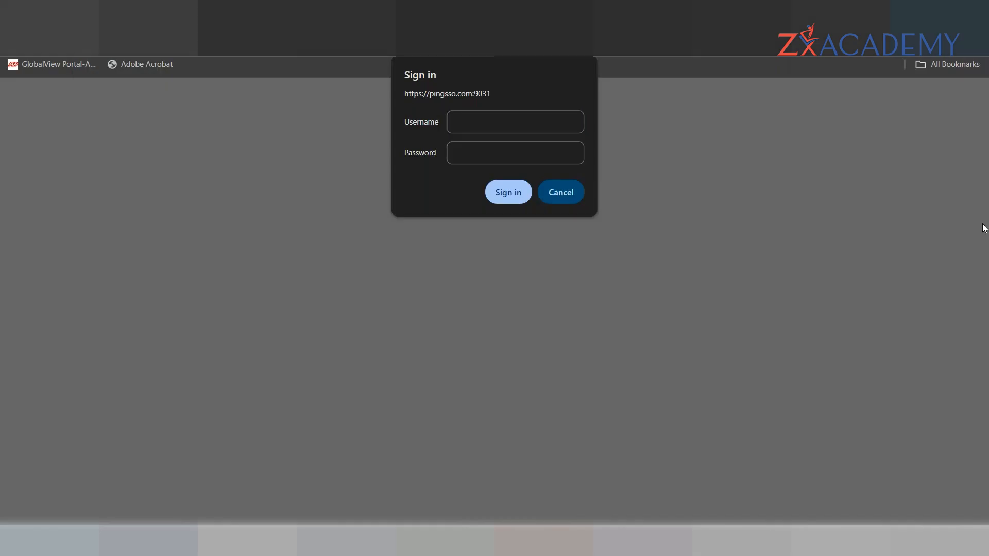
pyautogui.hotkey('alt', 'Tab')
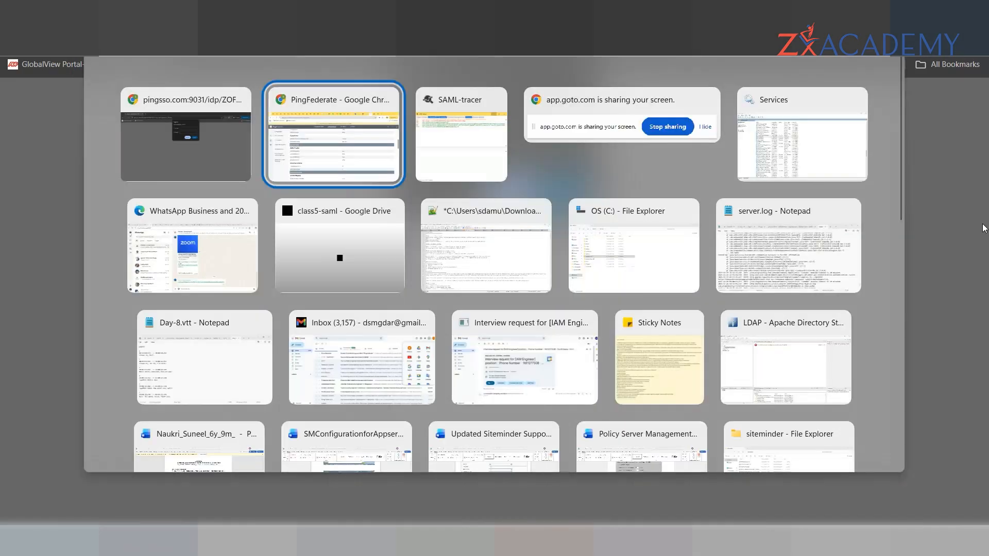
pyautogui.scroll(10, 984, 248)
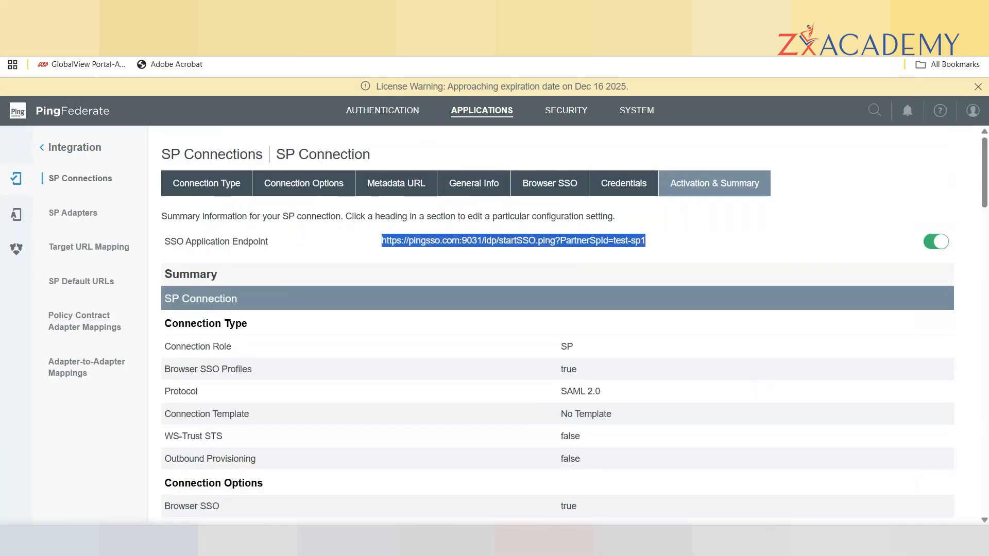
# Resume the admin session and open test-sp2 from page 2 of SP Connections, launching its endpoint.
pyautogui.click(396, 183)
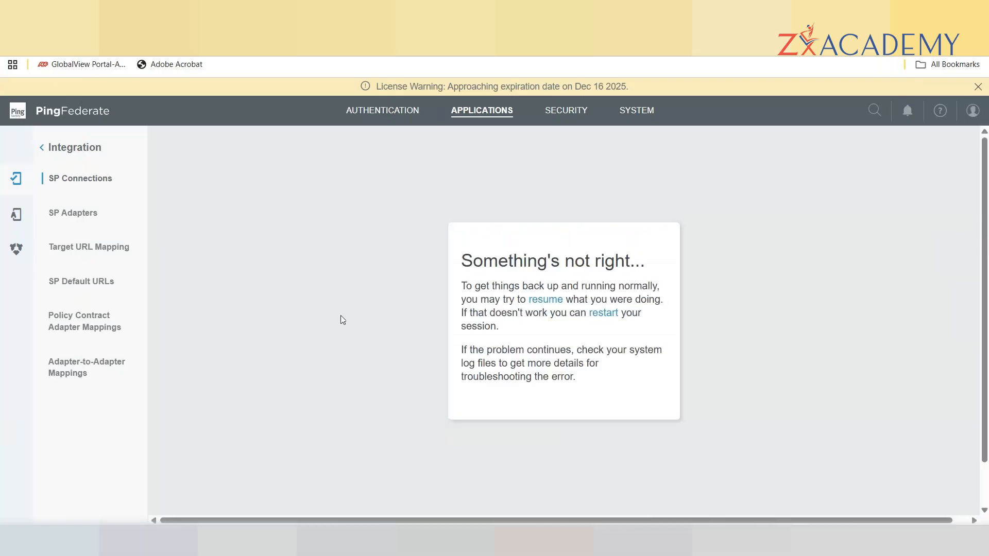
pyautogui.click(550, 301)
pyautogui.click(390, 121)
pyautogui.click(484, 111)
pyautogui.click(247, 265)
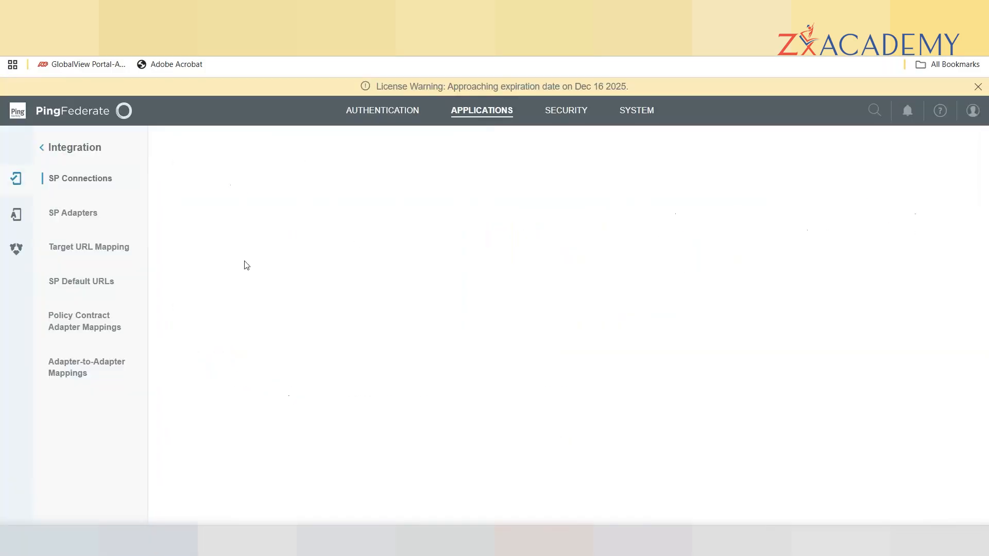
pyautogui.click(574, 251)
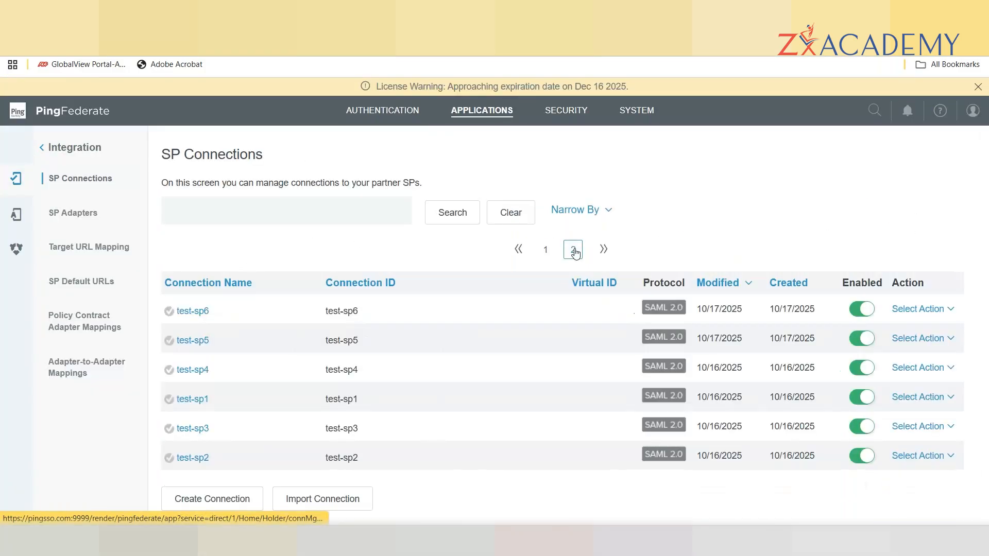
pyautogui.click(202, 462)
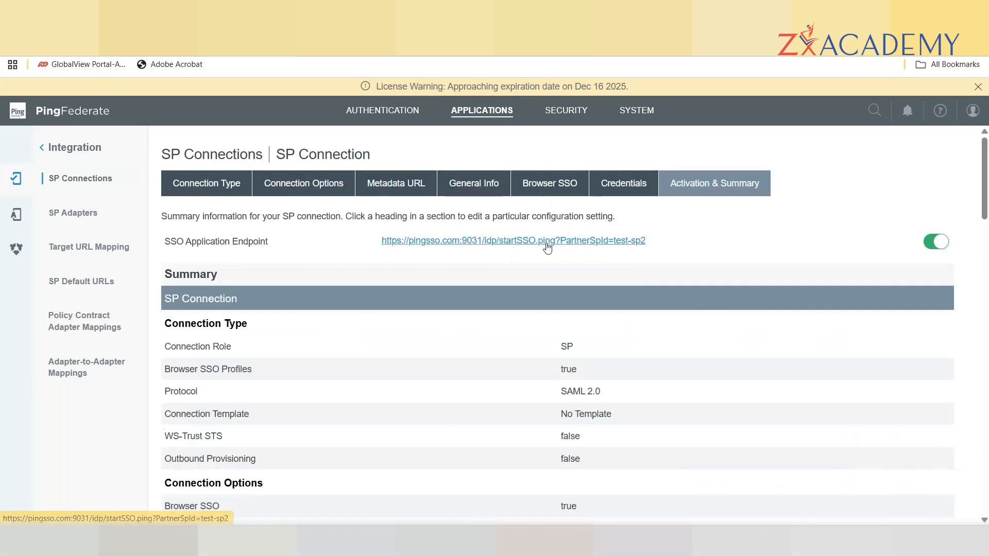
pyautogui.click(546, 245)
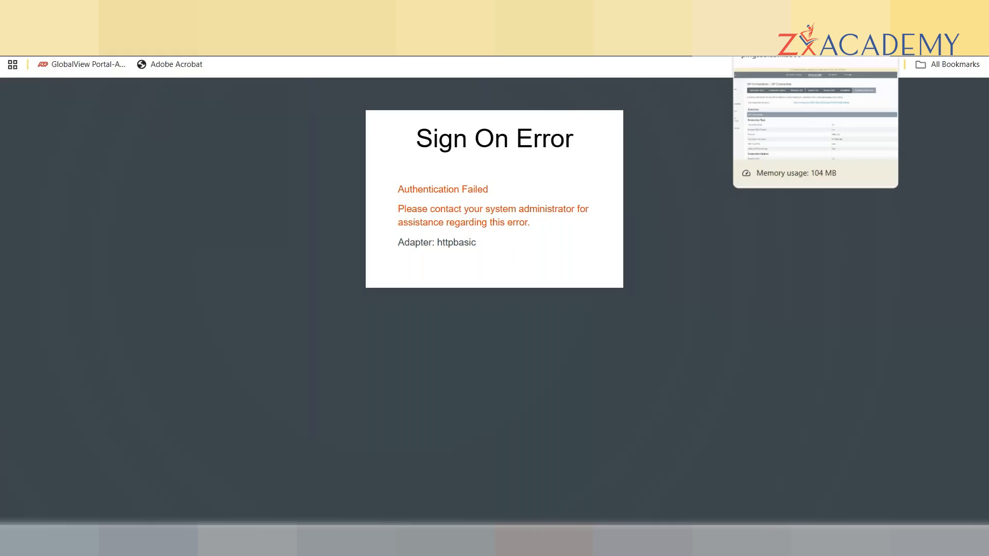
# Copy test-sp2's startSSO endpoint, load it in a new Incognito window, then return to PingFederate.
pyautogui.click(778, 11)
pyautogui.moveTo(647, 245); pyautogui.dragTo(379, 246)
pyautogui.hotkey('ctrl', 'c')
pyautogui.hotkey('ctrl', 'shift', 'n')
pyautogui.hotkey('ctrl', 'v')
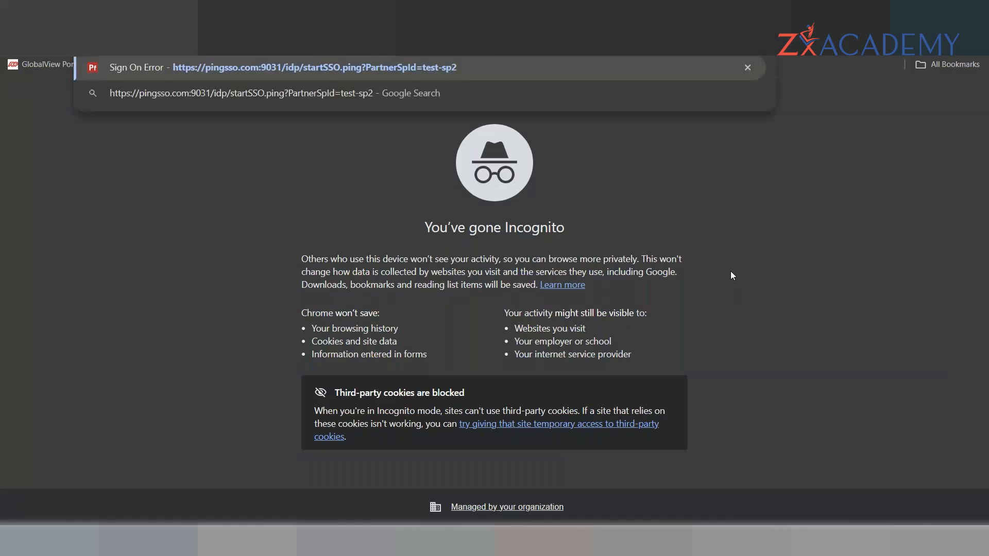
pyautogui.press('Return')
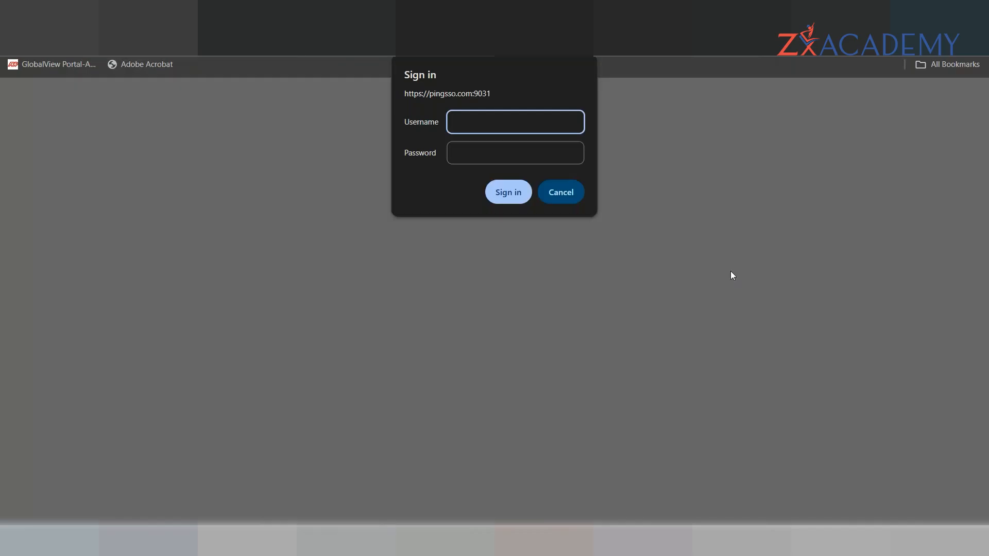
pyautogui.hotkey('alt', 'Tab')
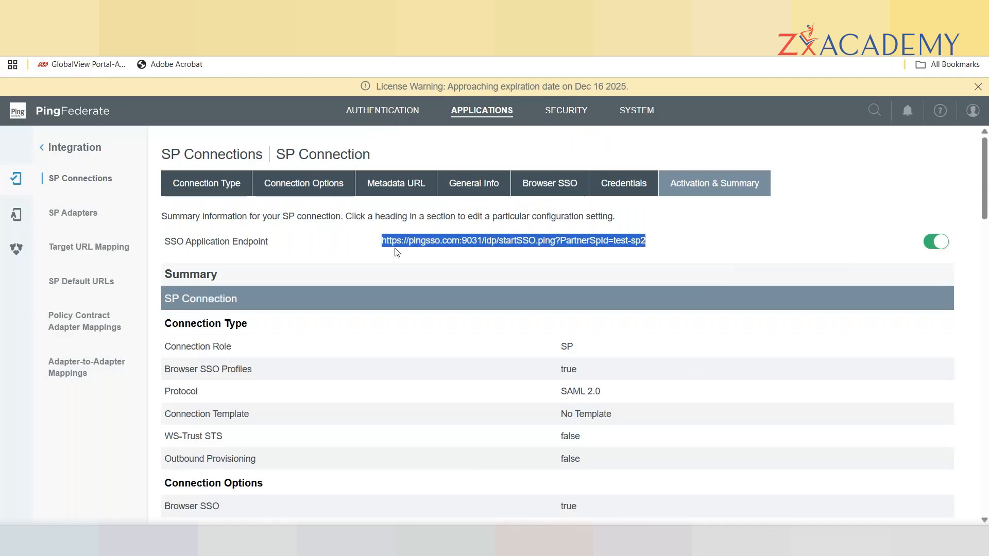
# Open test-sp3 from page 2 of SP Connections and review its attribute contract and html adapter mapping.
pyautogui.click(391, 113)
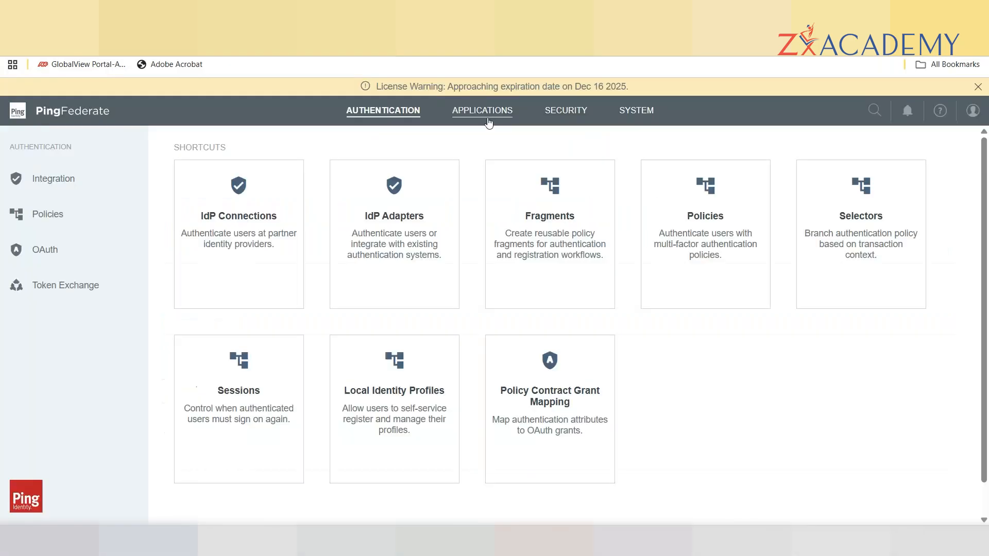
pyautogui.click(483, 113)
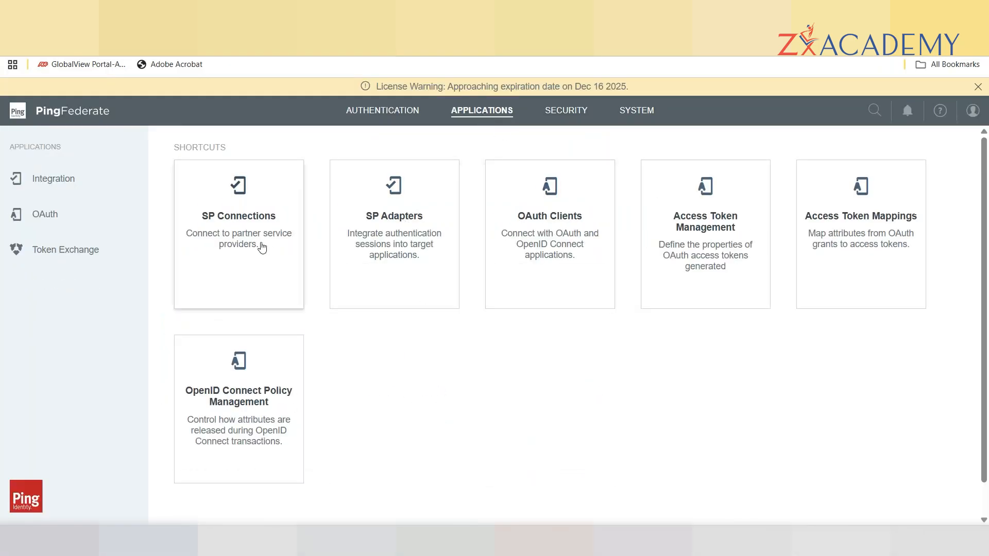
pyautogui.click(242, 246)
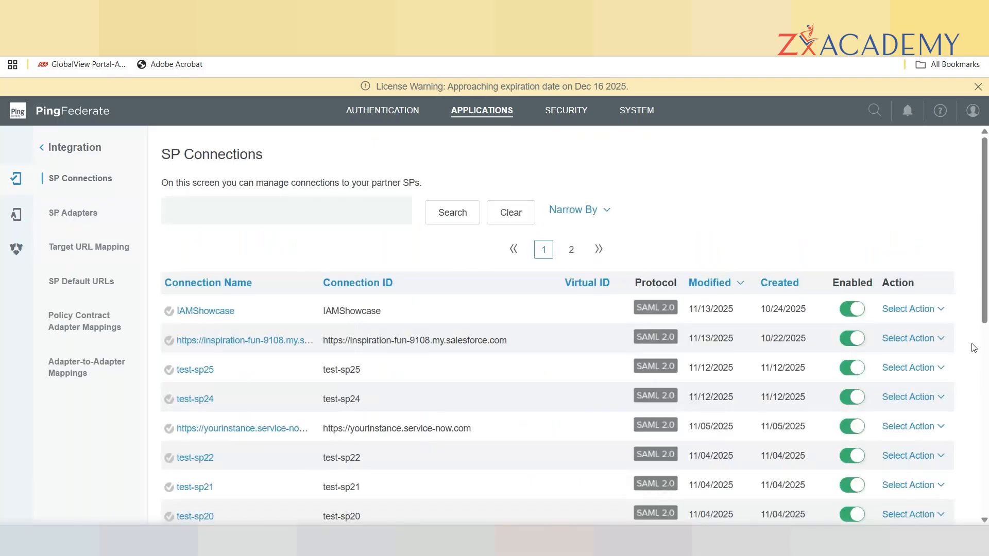
pyautogui.moveTo(985, 278); pyautogui.dragTo(984, 334)
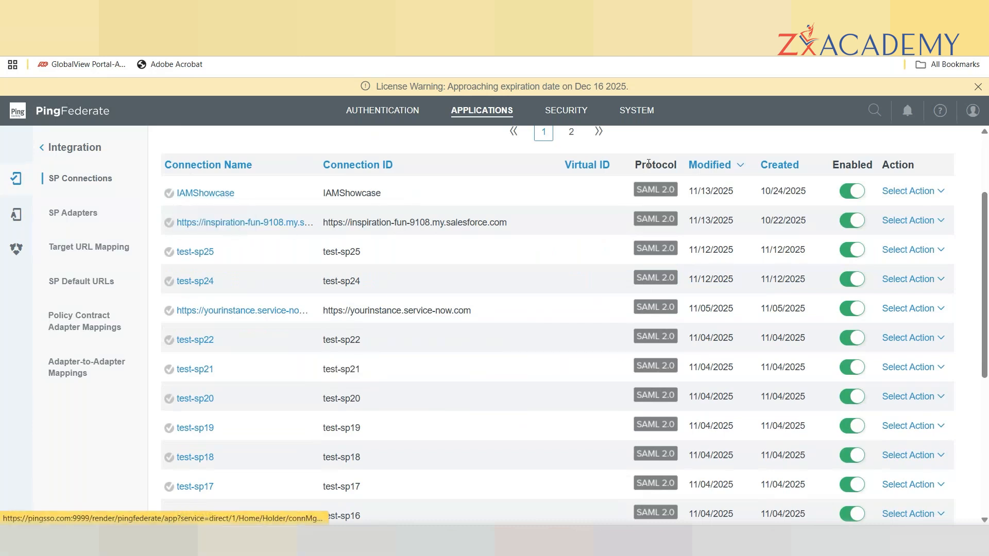
pyautogui.click(571, 132)
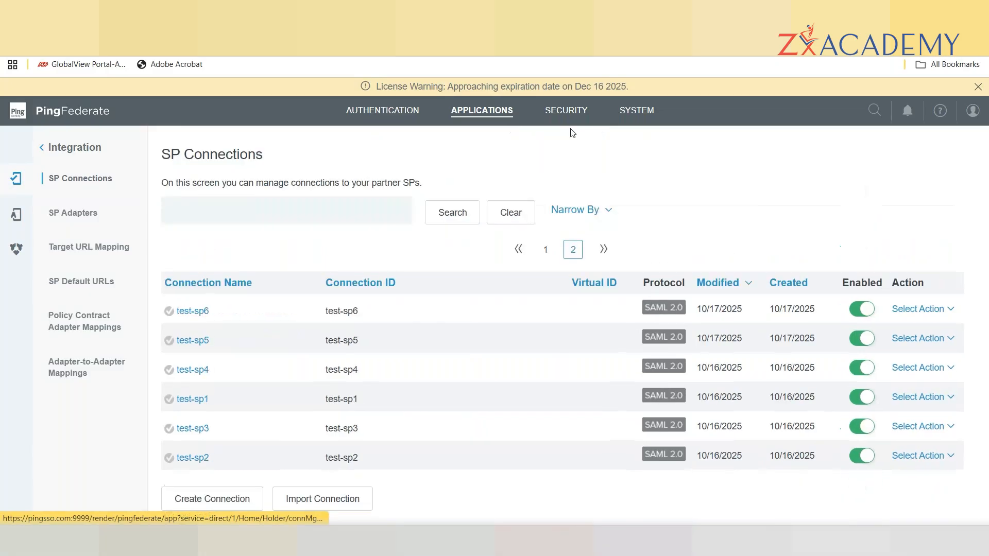
pyautogui.click(193, 428)
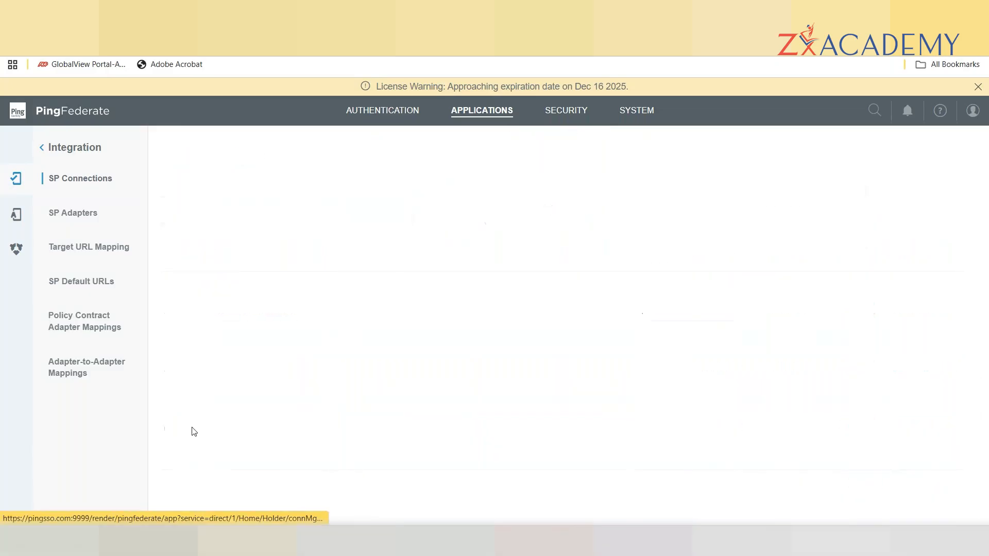
pyautogui.moveTo(988, 193); pyautogui.dragTo(988, 345)
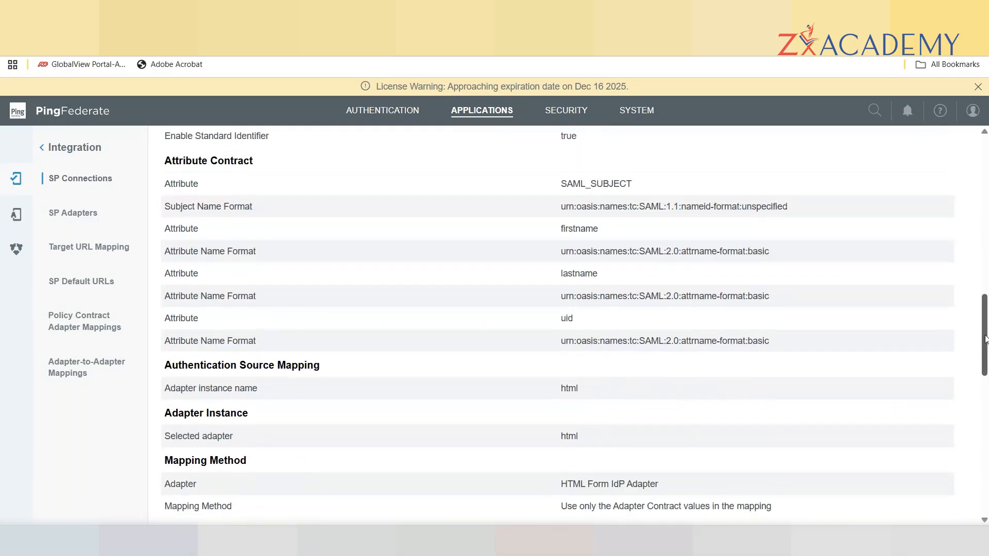
pyautogui.moveTo(985, 339); pyautogui.dragTo(985, 182)
pyautogui.moveTo(649, 240); pyautogui.dragTo(375, 249)
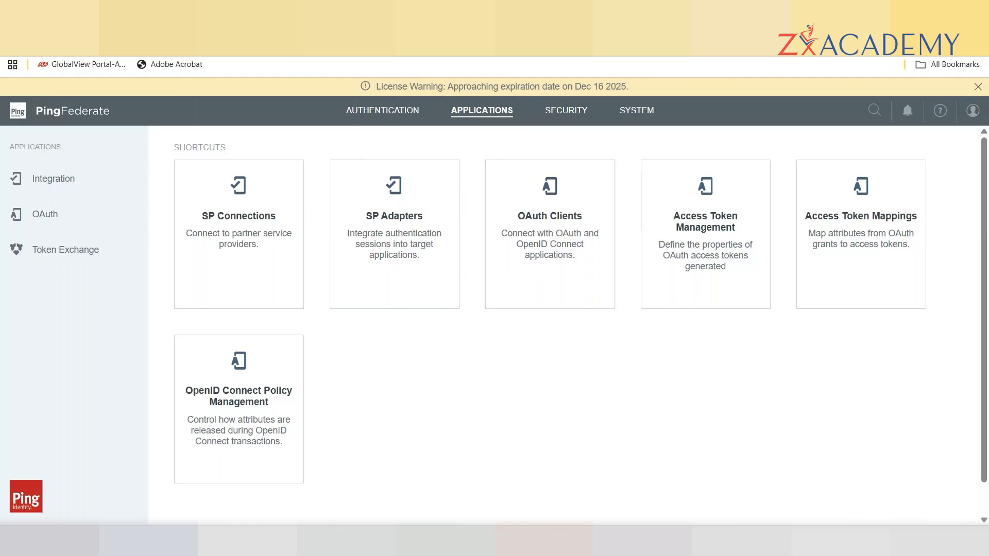
# Read the Password Change Notification email in the Mailosaur inbox and return to the message list.
pyautogui.click(855, 47)
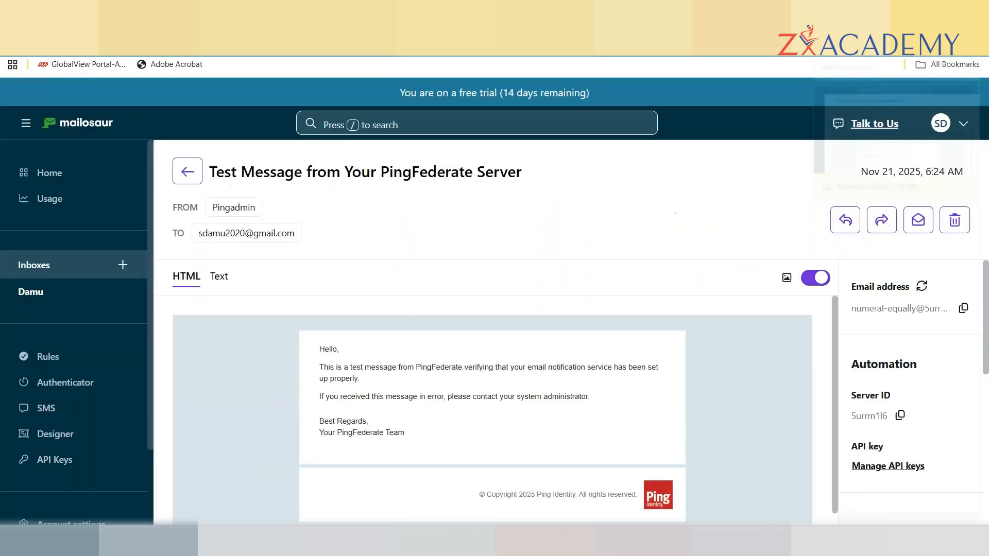
pyautogui.click(36, 293)
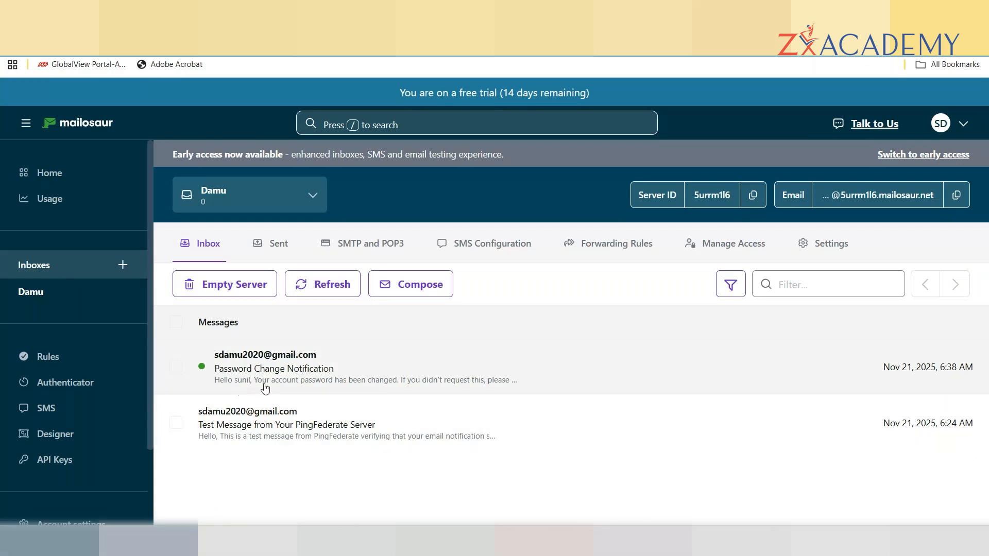
pyautogui.click(328, 384)
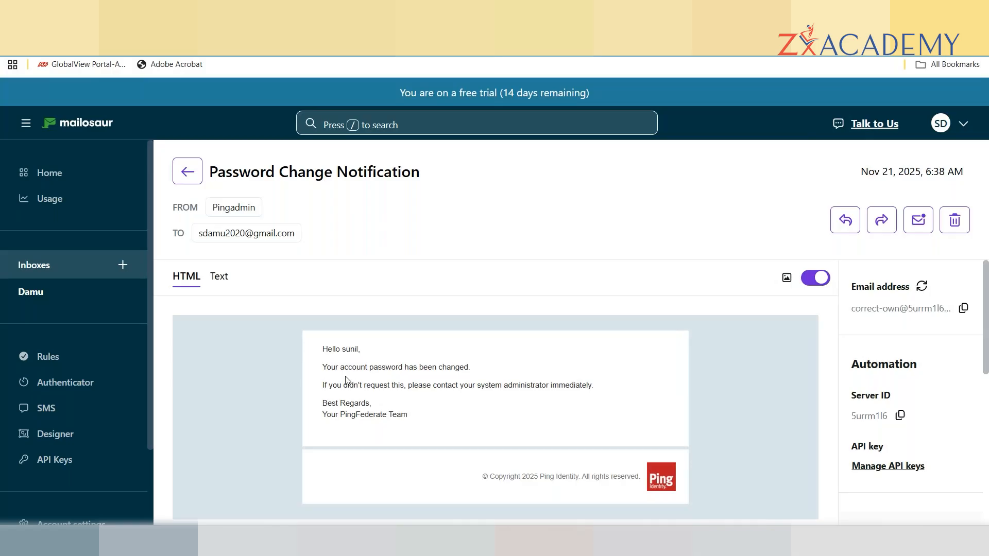
pyautogui.click(189, 171)
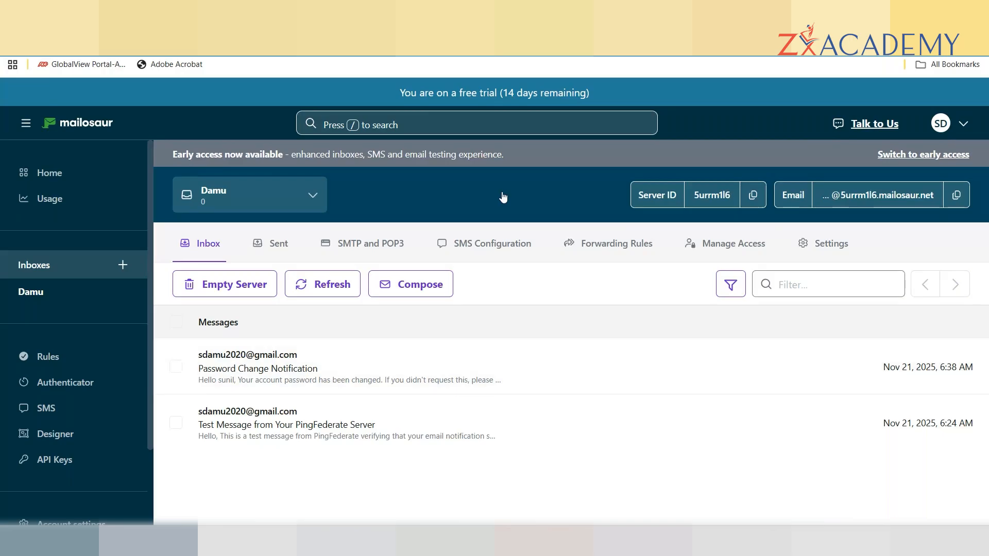
# Open the PDPCV password credential validator's Instance Configuration under System settings.
pyautogui.click(773, 13)
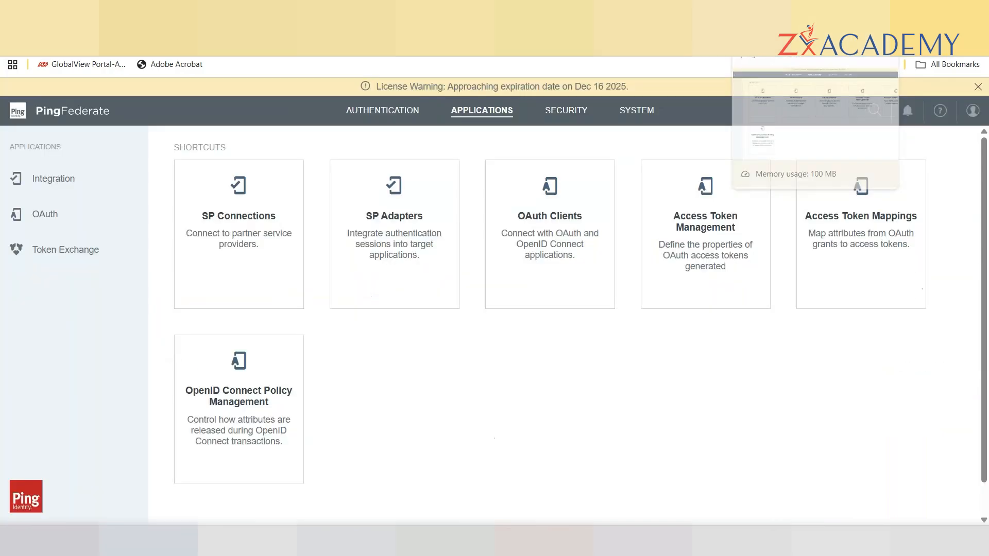
pyautogui.click(637, 112)
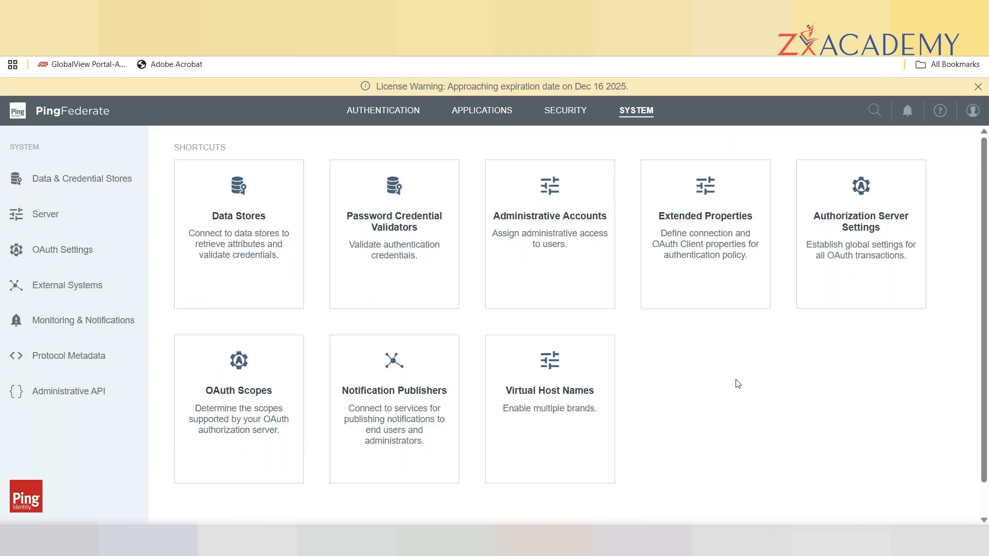
pyautogui.click(390, 211)
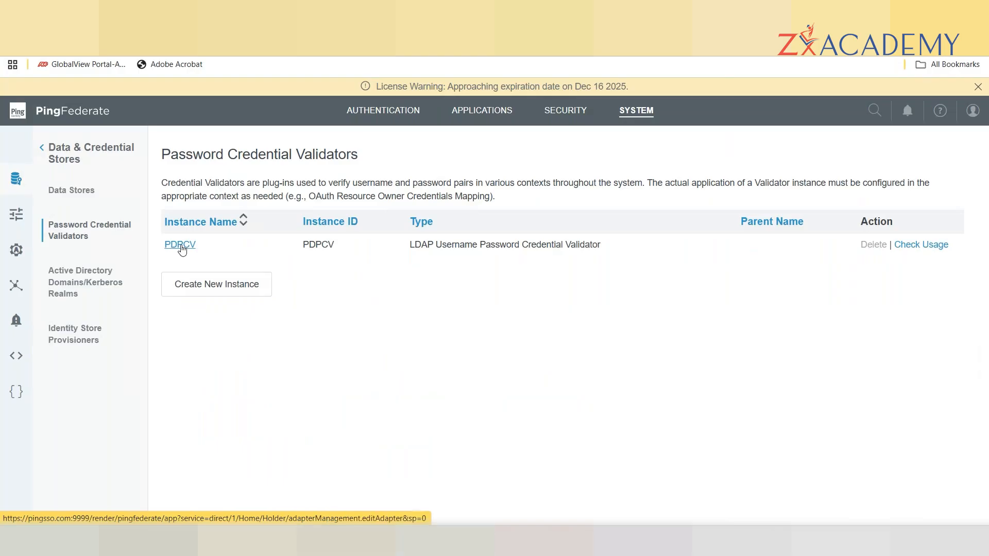
pyautogui.click(182, 250)
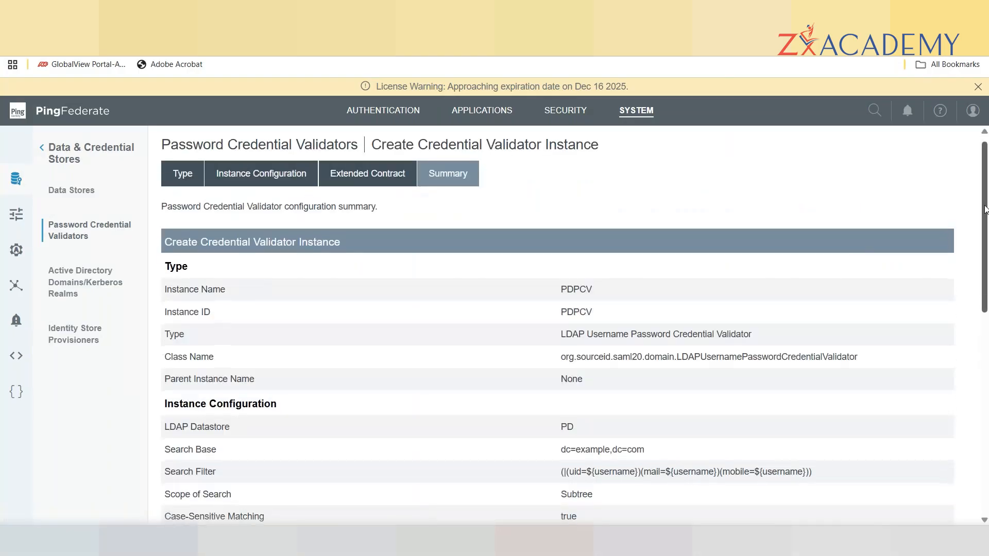
pyautogui.click(242, 185)
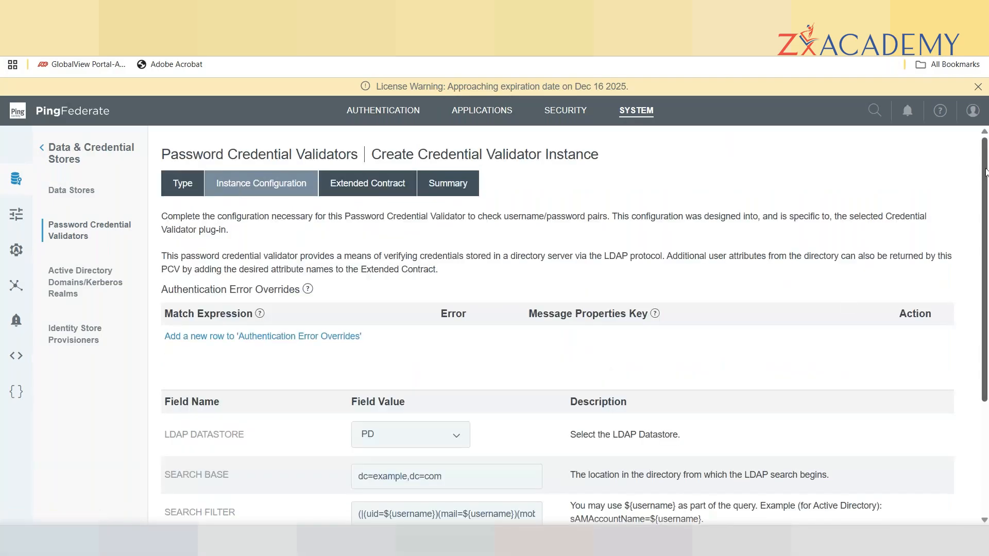
pyautogui.moveTo(985, 171); pyautogui.dragTo(986, 285)
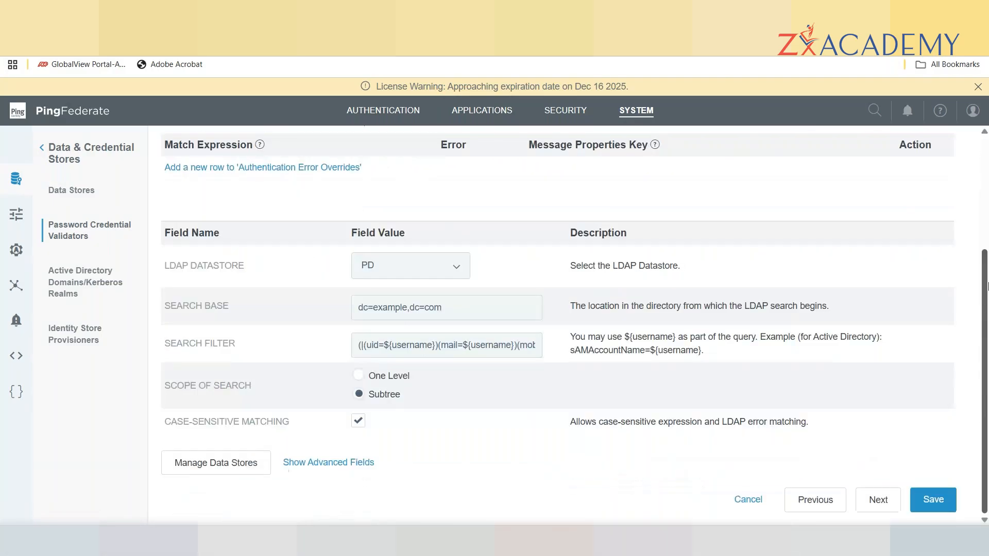
# Reveal PDPCV's advanced fields and locate Mail Search Filter, Username Attribute and the filter help text.
pyautogui.click(329, 463)
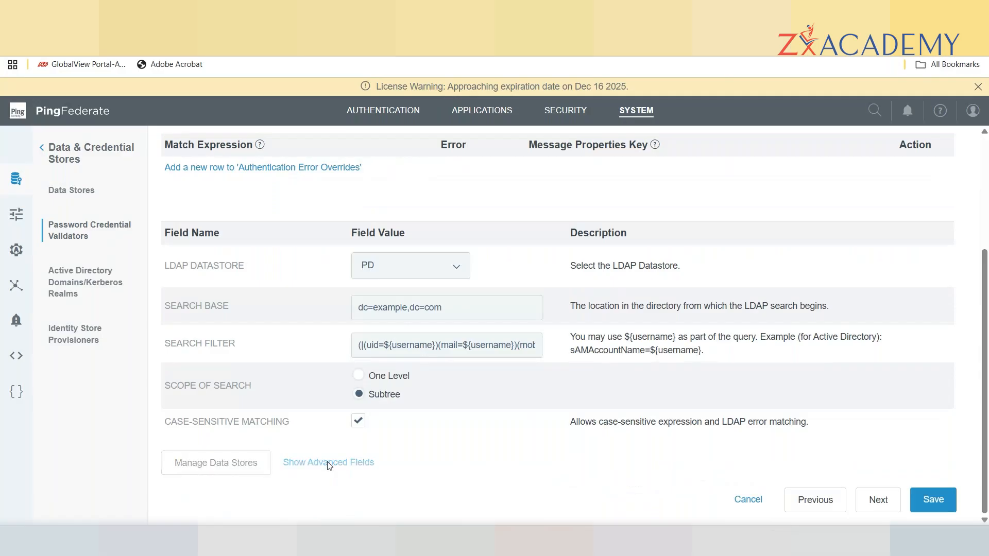
pyautogui.moveTo(985, 255); pyautogui.dragTo(987, 378)
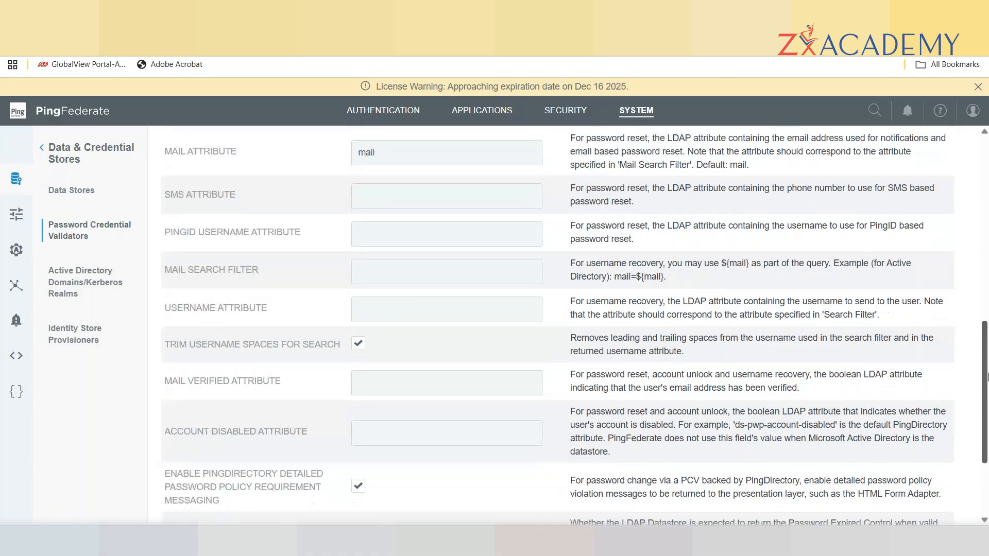
pyautogui.click(382, 273)
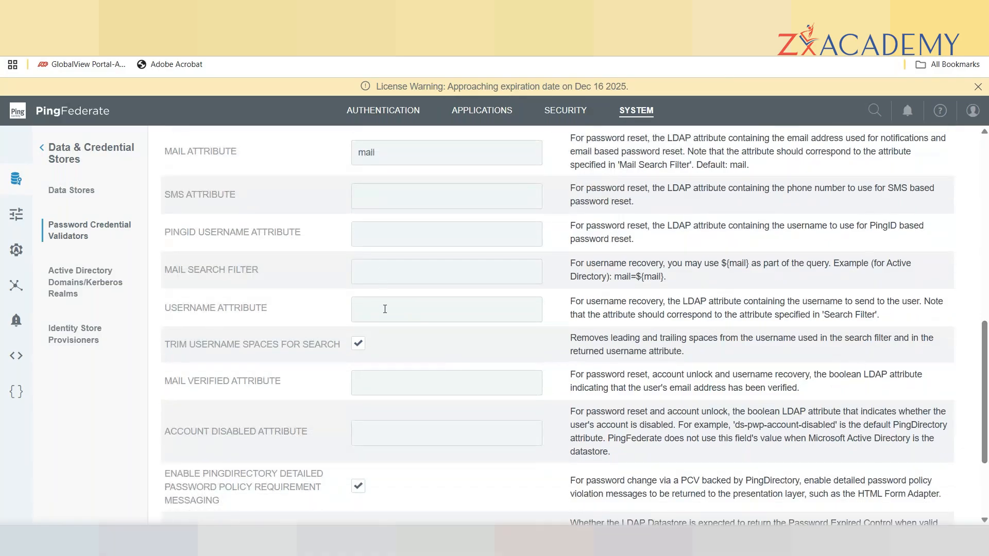
pyautogui.click(385, 309)
pyautogui.moveTo(748, 264); pyautogui.dragTo(721, 263)
pyautogui.click(678, 277)
pyautogui.click(366, 314)
# Set Mail Search Filter to mail=${mail} and Username Attribute to uid, save, and go to Mailosaur.
pyautogui.moveTo(667, 277); pyautogui.dragTo(616, 277)
pyautogui.hotkey('ctrl', 'c')
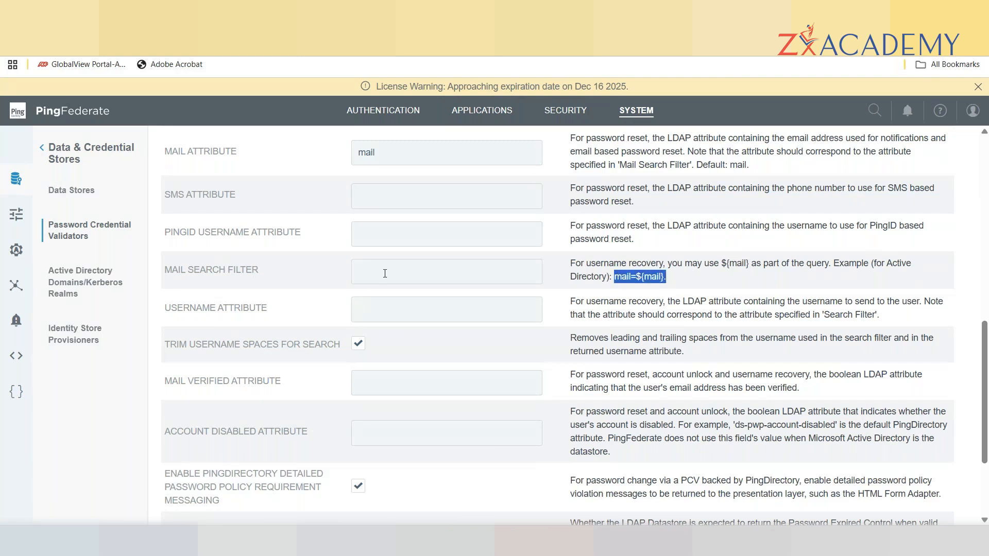
pyautogui.click(369, 275)
pyautogui.hotkey('ctrl', 'v')
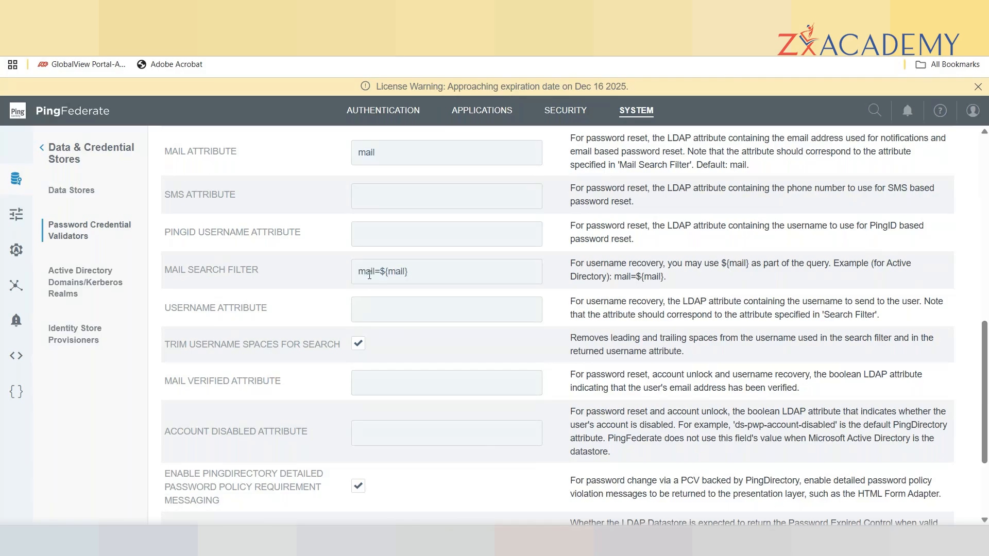
pyautogui.press('Left')
pyautogui.press('Left')
pyautogui.press('Left')
pyautogui.press('Left')
pyautogui.press('Left')
pyautogui.press('Left')
pyautogui.press('Left')
pyautogui.press('Left')
pyautogui.press('Left')
pyautogui.click(393, 311)
pyautogui.write('uid')
pyautogui.scroll(-1, 985, 339)
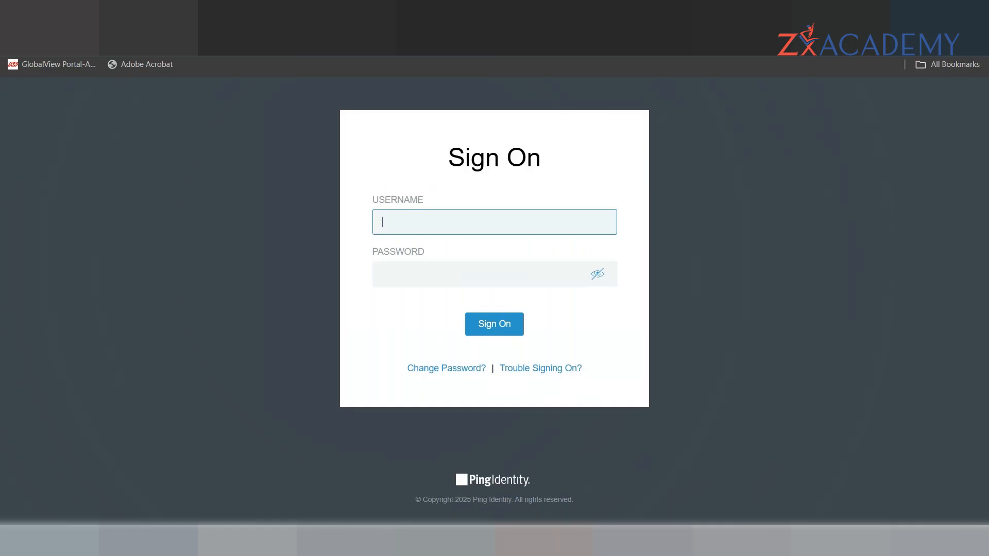
pyautogui.click(470, 481)
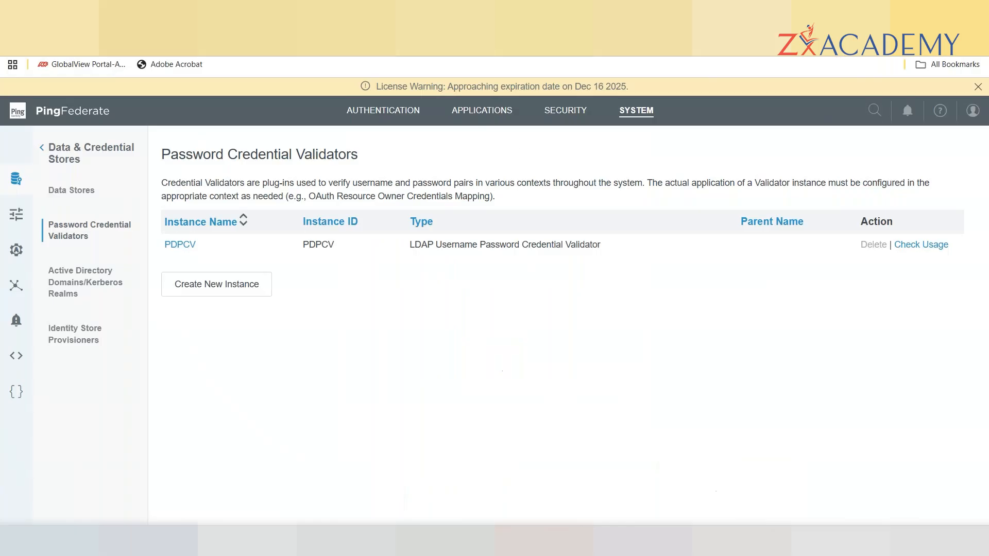
pyautogui.click(850, 13)
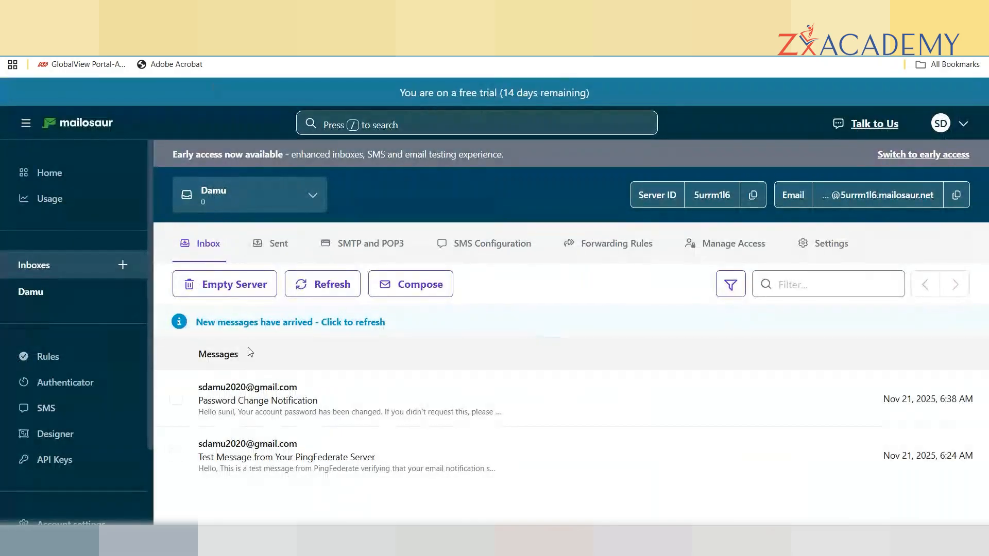
# Refresh the Mailosaur inbox, open the Username Recovery email, and highlight the recovered username.
pyautogui.click(355, 324)
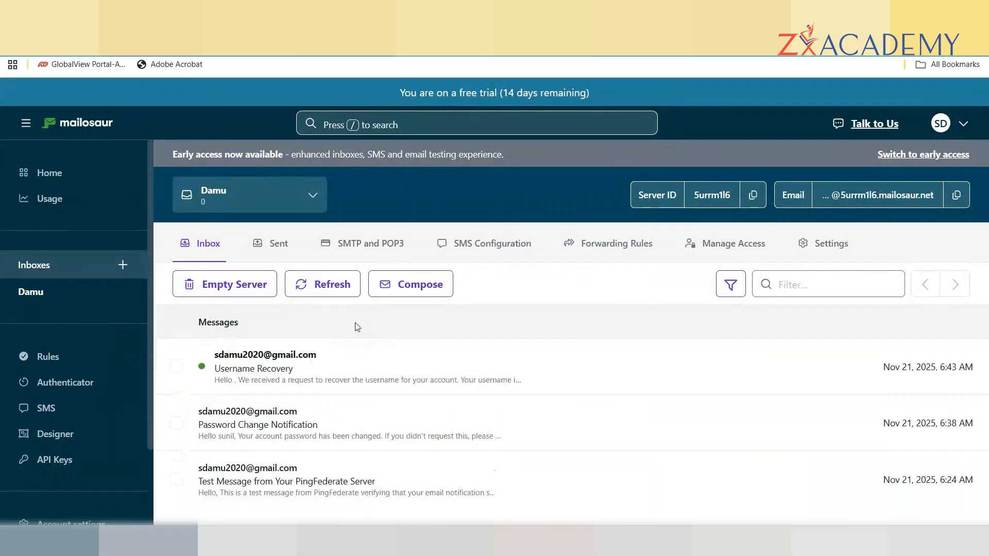
pyautogui.click(282, 380)
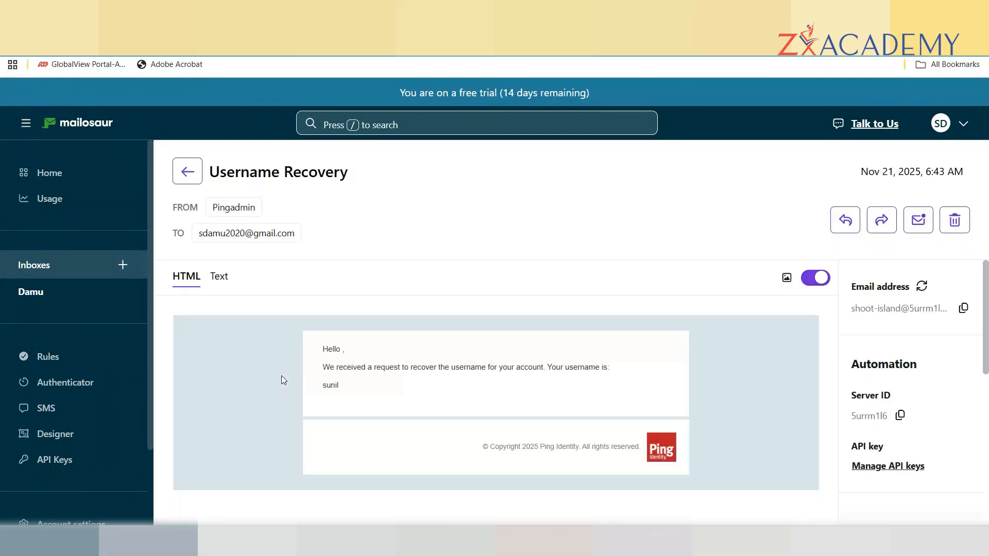
pyautogui.moveTo(343, 390); pyautogui.dragTo(322, 393)
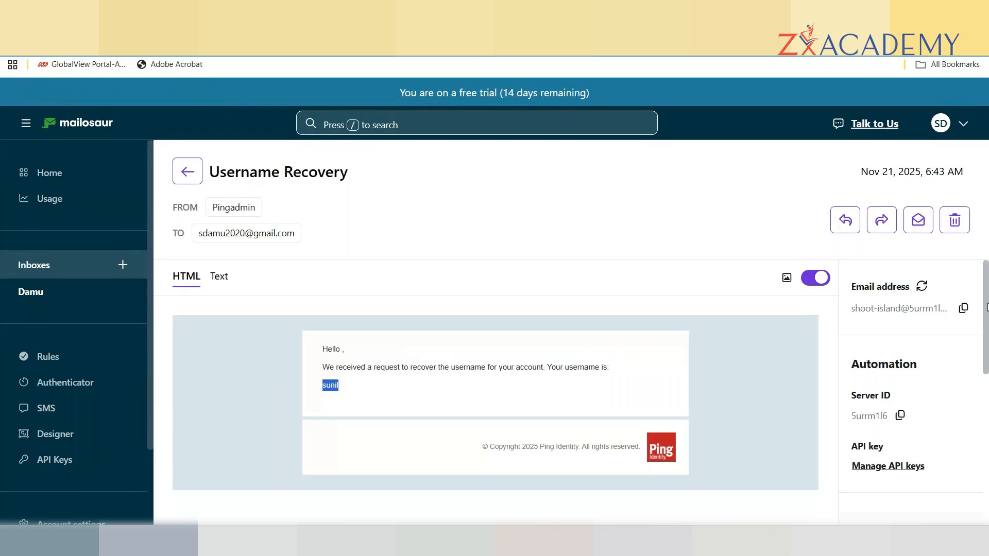
pyautogui.scroll(-3, 987, 308)
pyautogui.scroll(3, 987, 308)
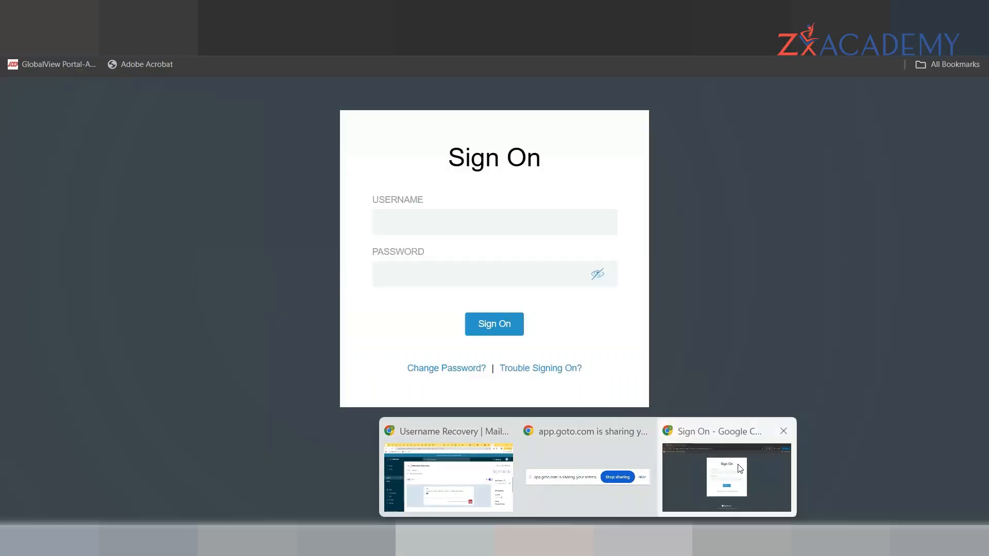
# From the Ping sign-on page's Trouble Signing On link, request a password reset for the recovered username.
pyautogui.click(737, 464)
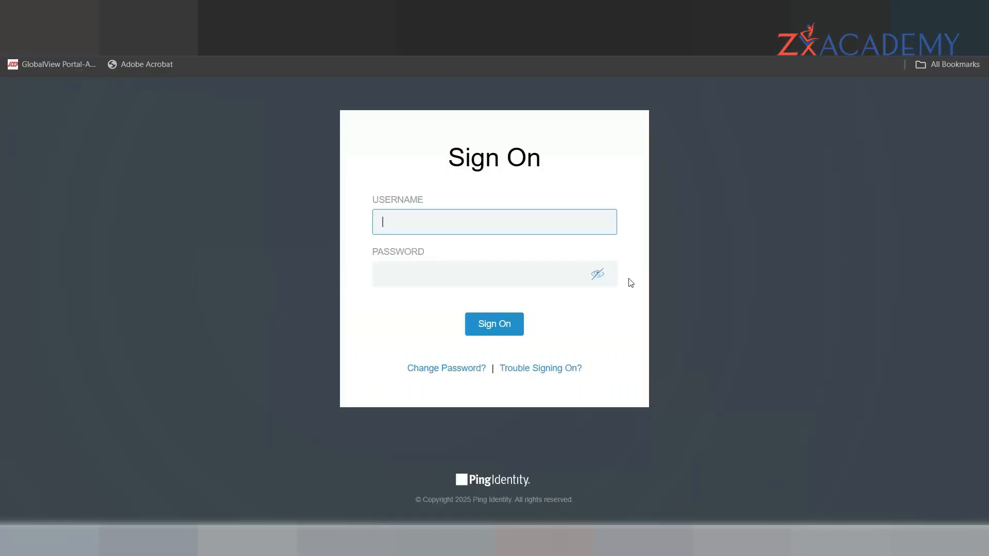
pyautogui.click(537, 369)
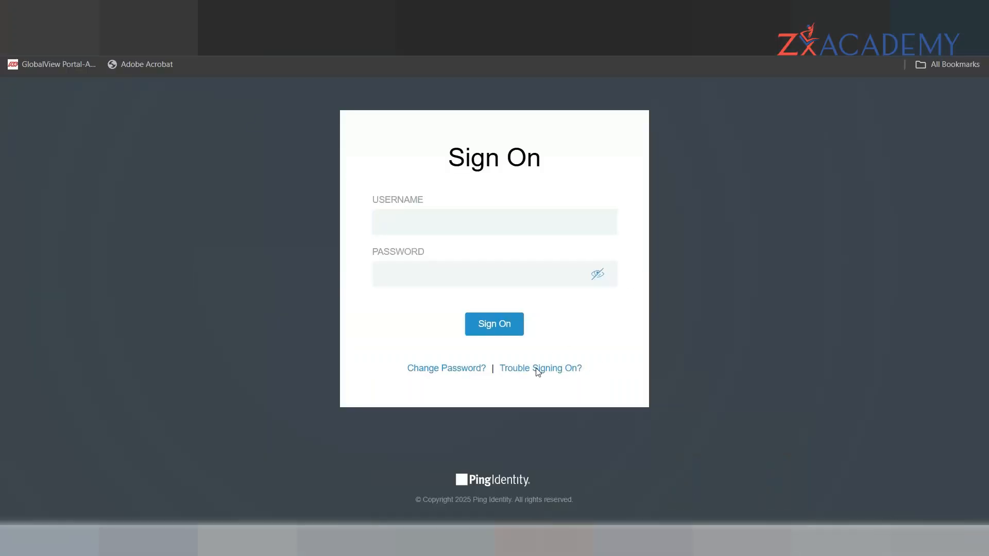
pyautogui.write('sunil')
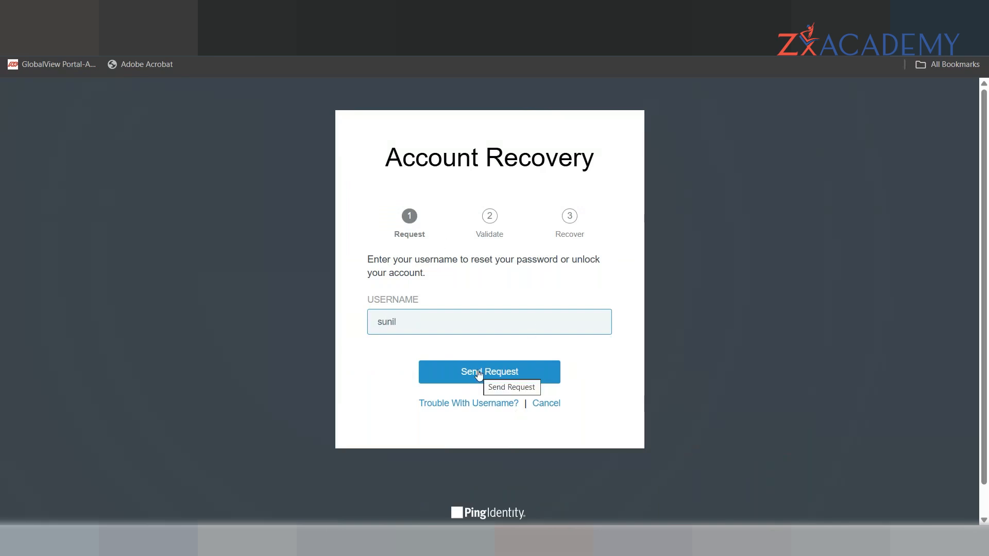
pyautogui.click(495, 370)
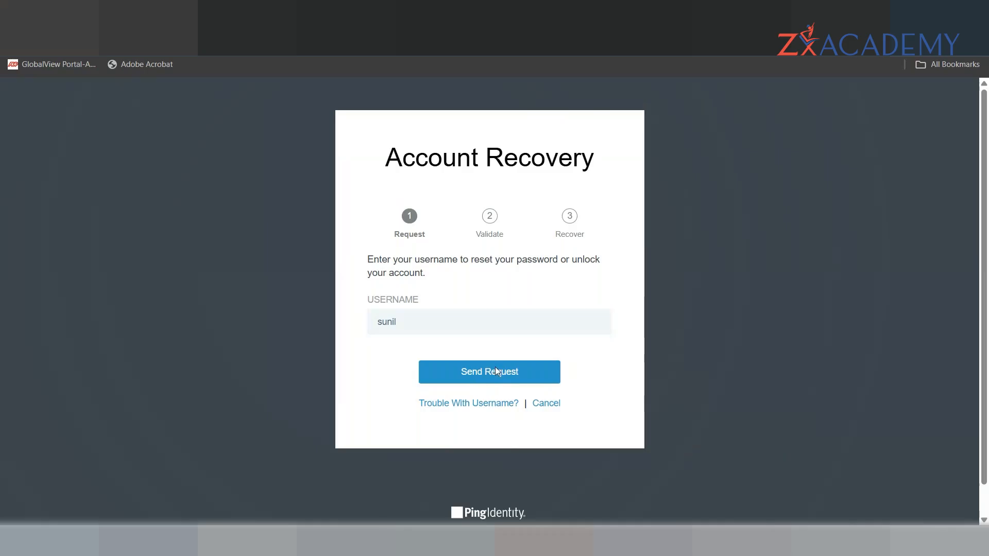
# At the security code prompt, switch to Mailosaur to retrieve the emailed code.
pyautogui.click(411, 274)
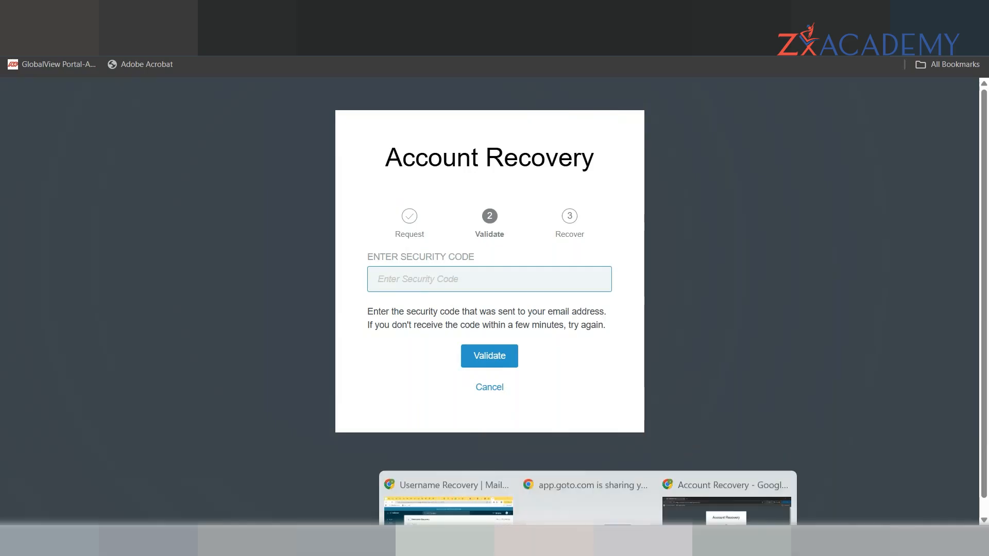
pyautogui.moveTo(543, 540)
pyautogui.click(442, 479)
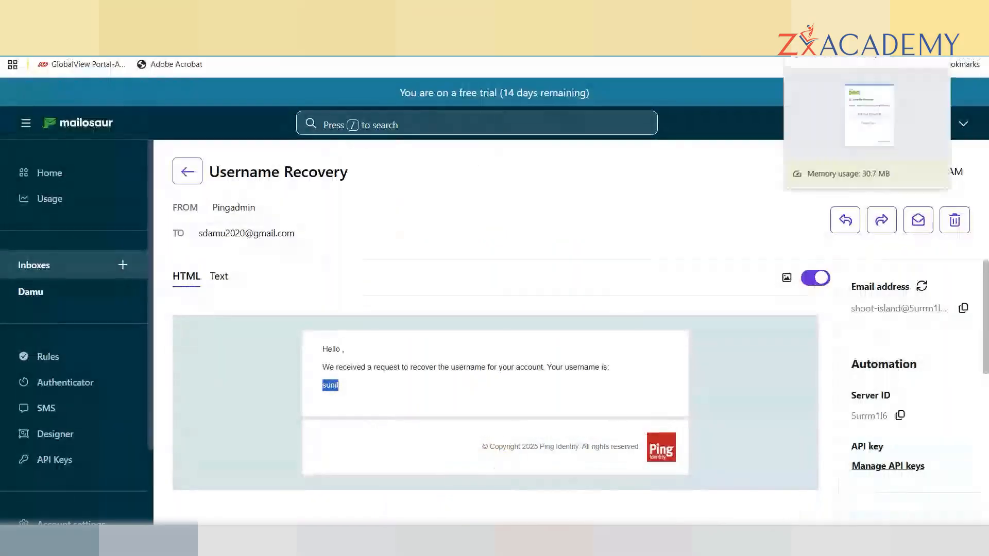
# Read the security code in the Account Recovery email, then open server.log in Notepad++.
pyautogui.click(32, 290)
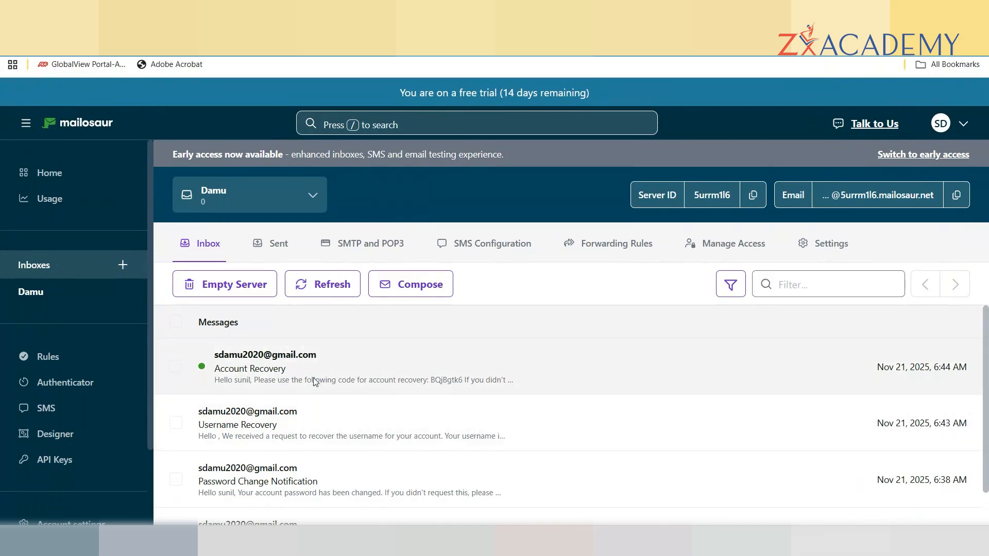
pyautogui.click(314, 382)
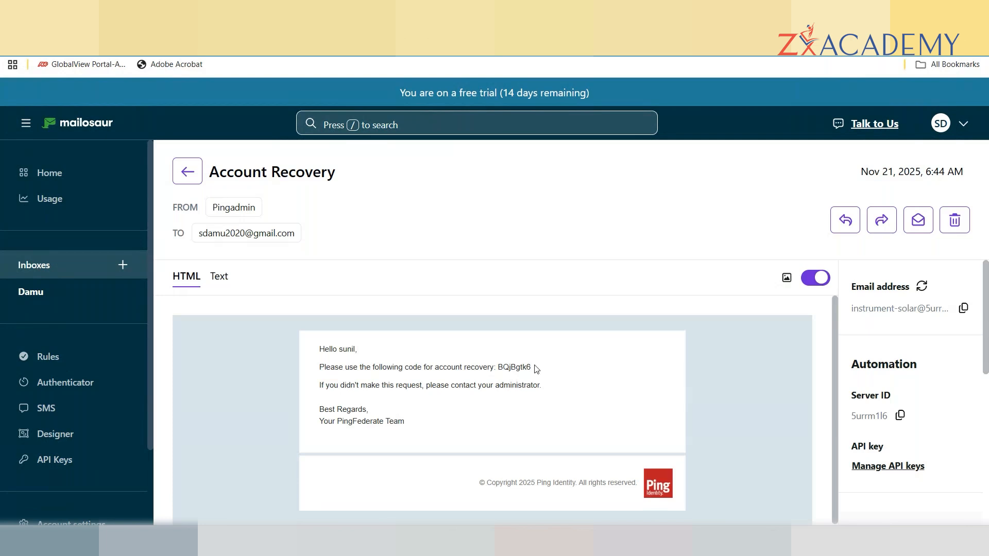
pyautogui.moveTo(531, 367); pyautogui.dragTo(497, 364)
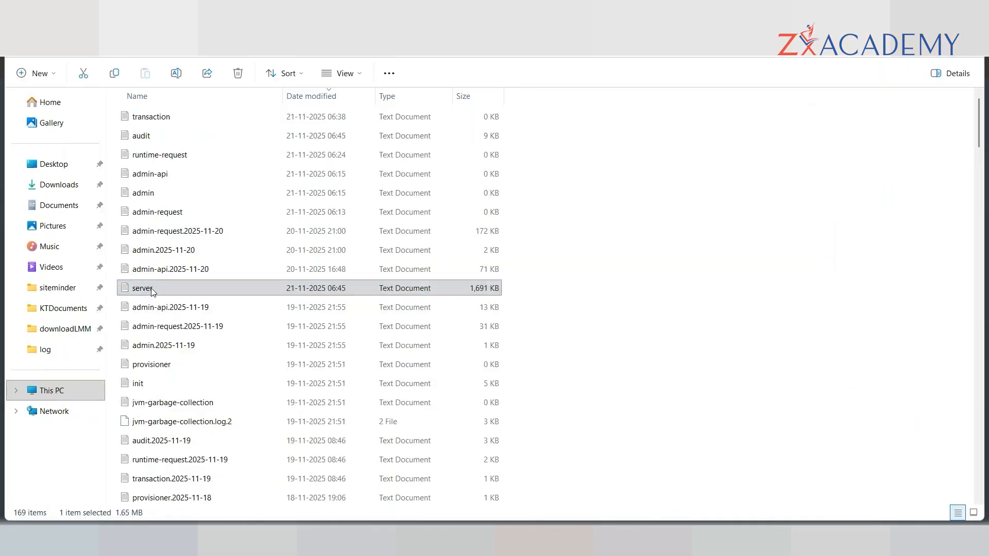
pyautogui.rightClick(157, 291)
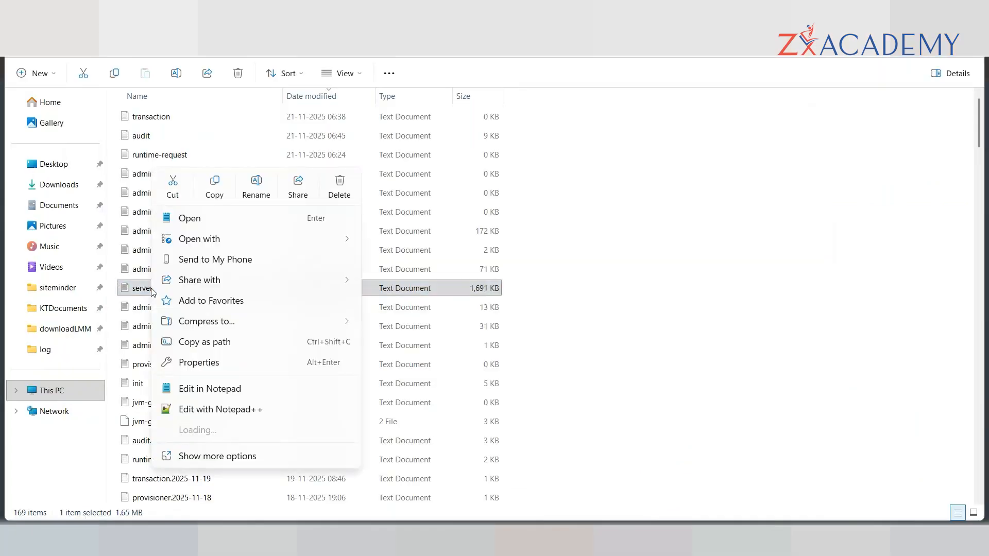
pyautogui.click(215, 411)
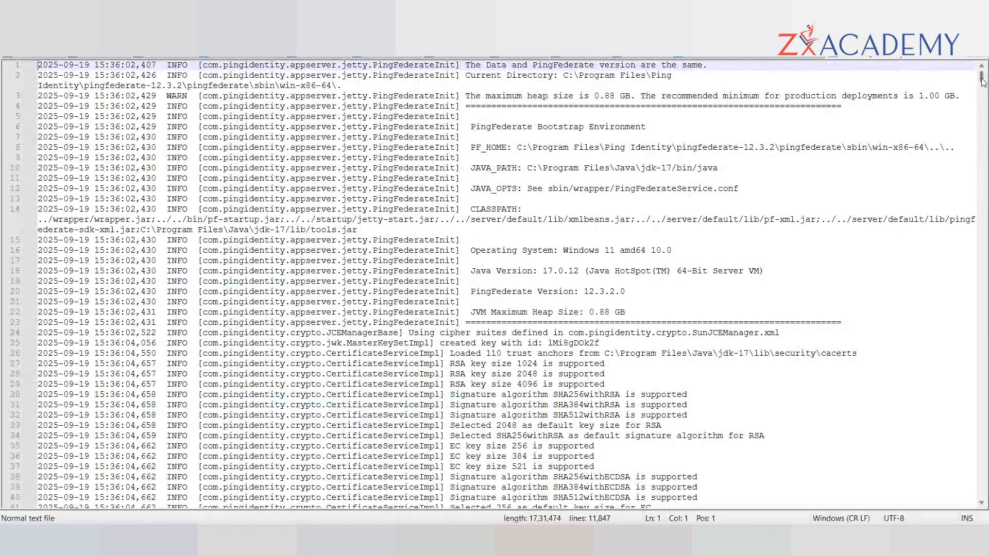
# Jump to the end of server.log and select the last resetPassword proxied-auth error line.
pyautogui.moveTo(982, 78); pyautogui.dragTo(981, 492)
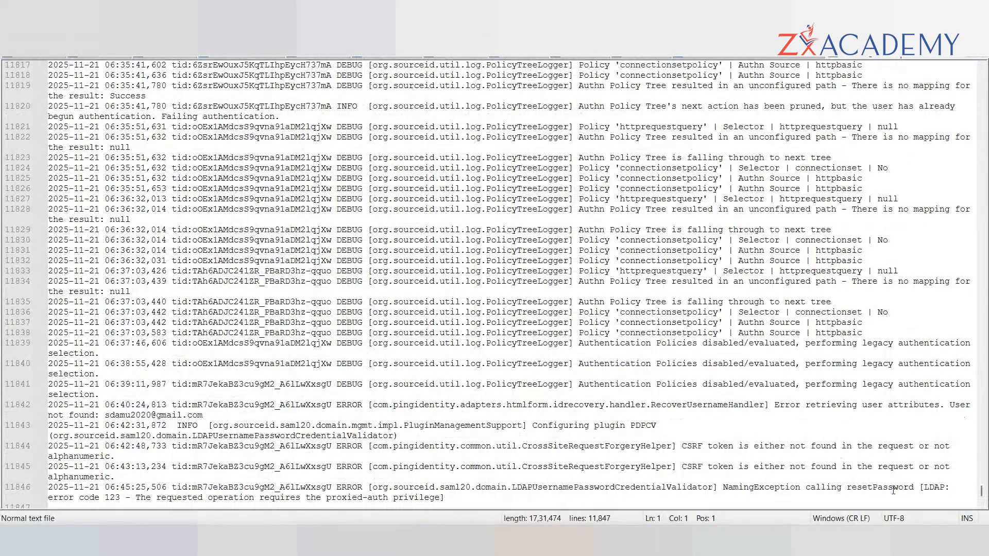
pyautogui.click(846, 487)
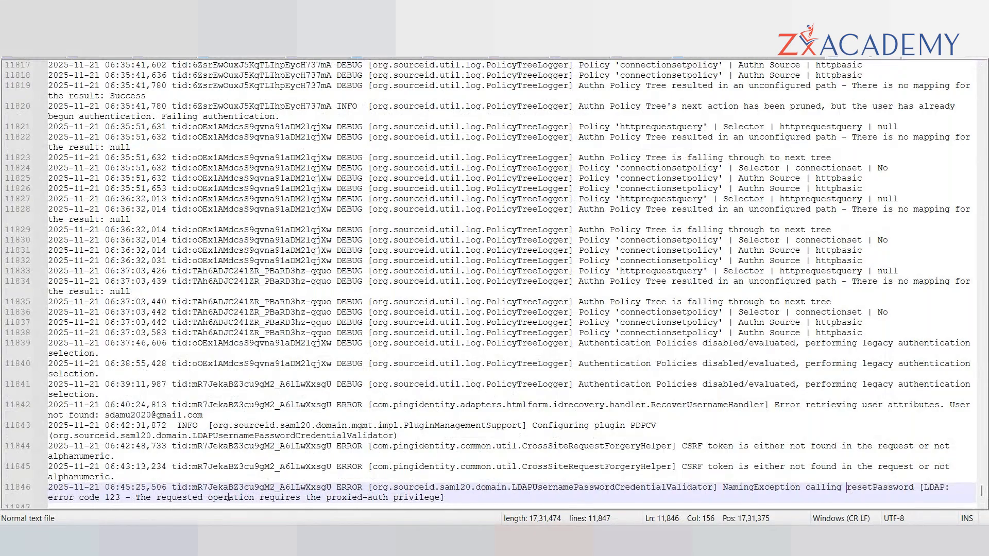
pyautogui.click(463, 497)
pyautogui.click(719, 488)
pyautogui.click(451, 499)
pyautogui.hotkey('alt', 'Tab')
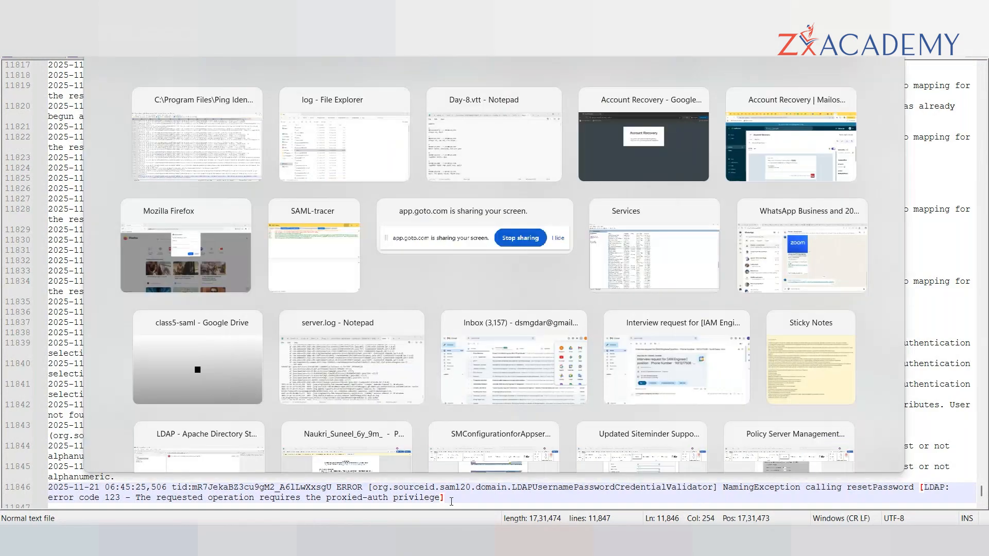
pyautogui.press('Tab')
pyautogui.press('Tab')
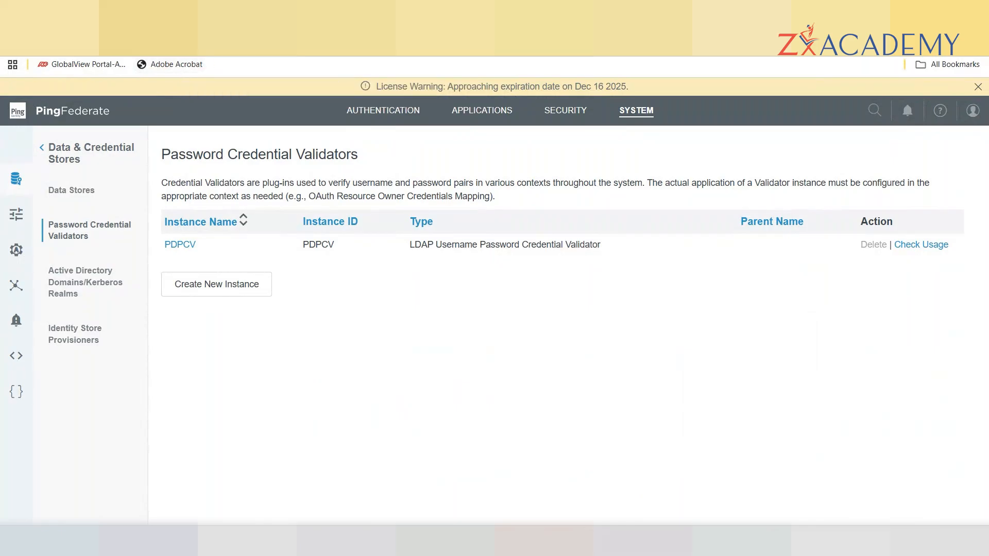
pyautogui.hotkey('ctrl', 't')
pyautogui.write('https://pingsso.com')
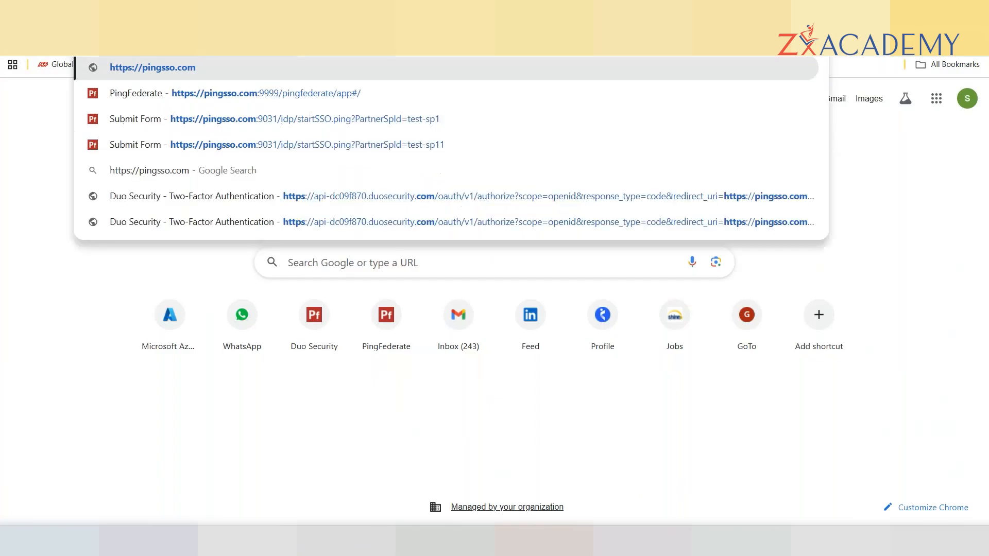
pyautogui.write(':')
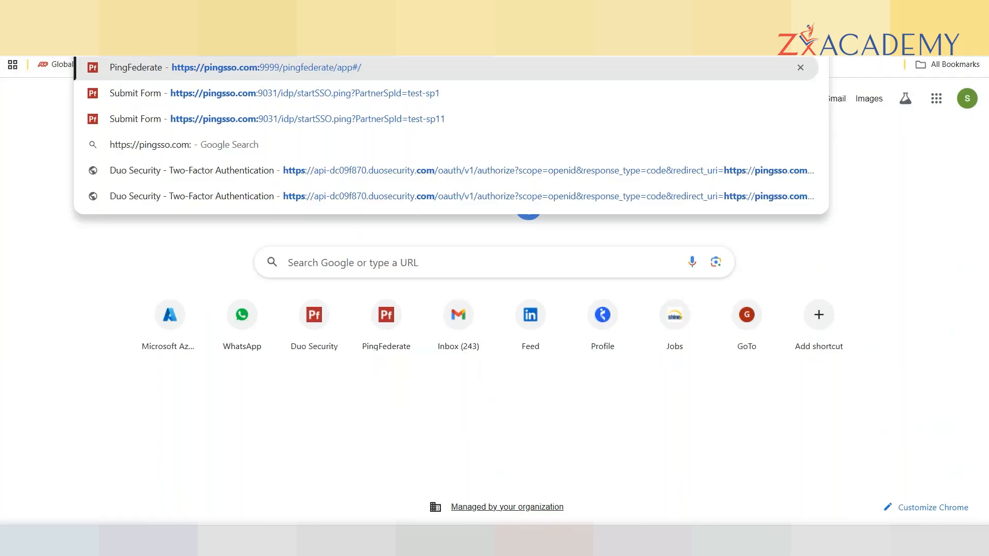
pyautogui.write('443')
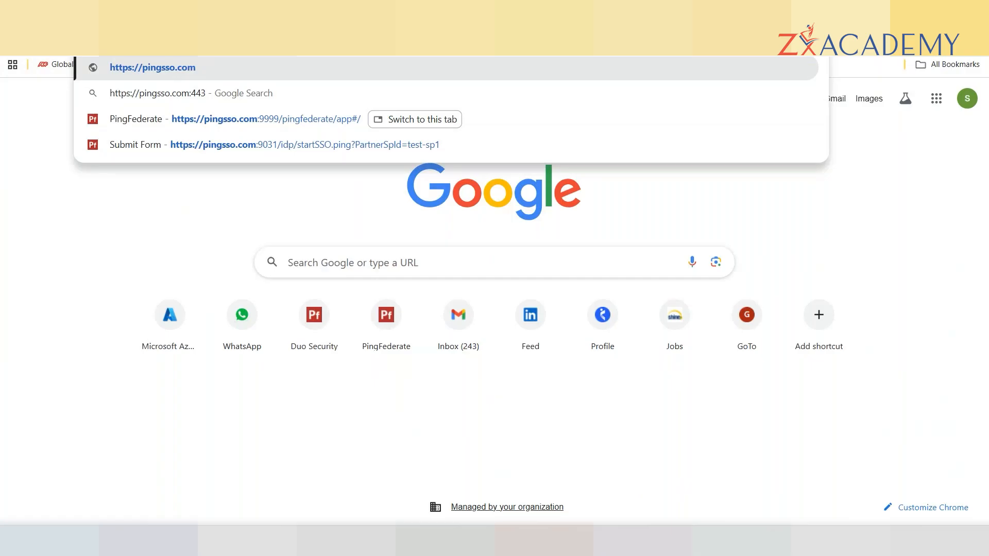
pyautogui.write('/console')
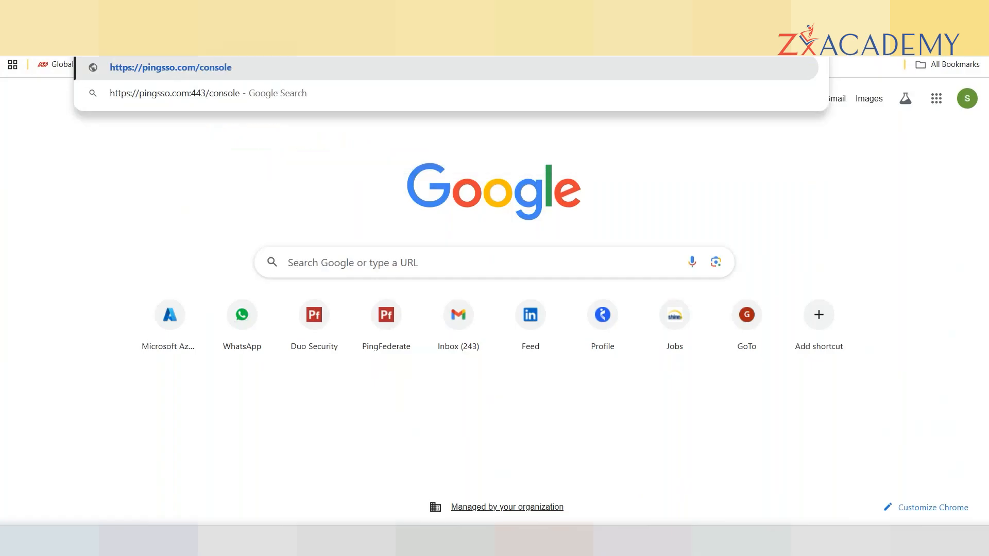
pyautogui.write('/cons')
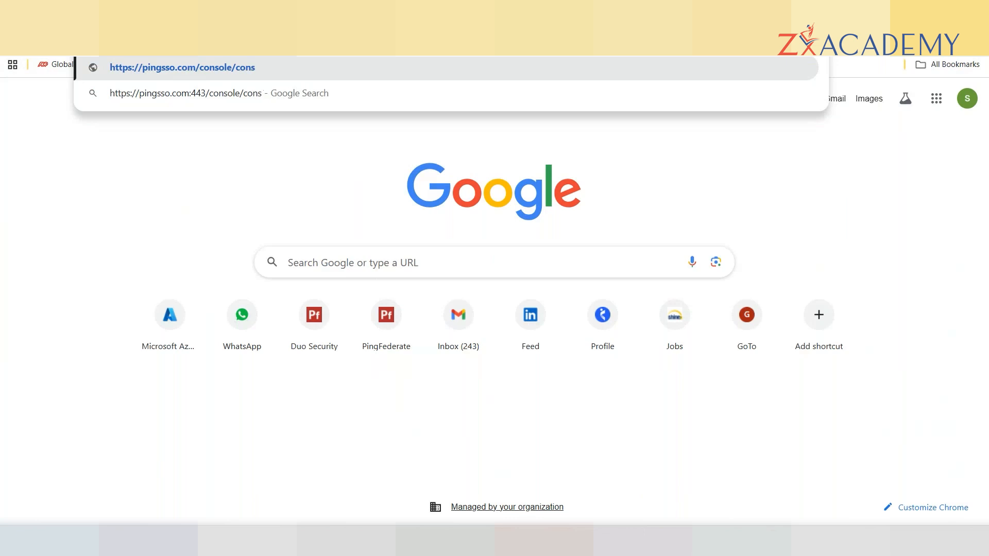
pyautogui.write('ole')
pyautogui.press('BackSpace')
pyautogui.press('BackSpace')
pyautogui.press('BackSpace')
pyautogui.press('BackSpace')
pyautogui.press('BackSpace')
pyautogui.press('BackSpace')
pyautogui.press('BackSpace')
pyautogui.write('login')
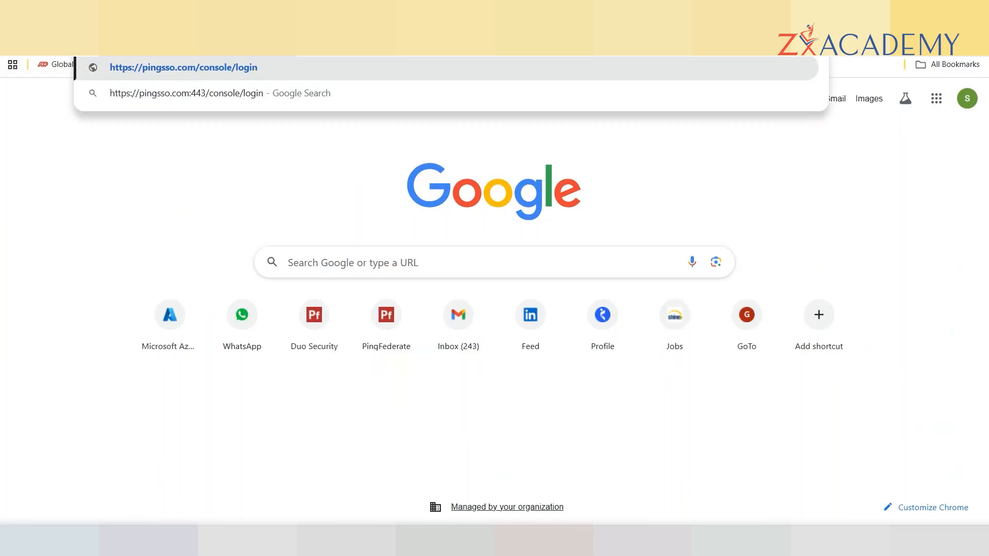
pyautogui.press('Return')
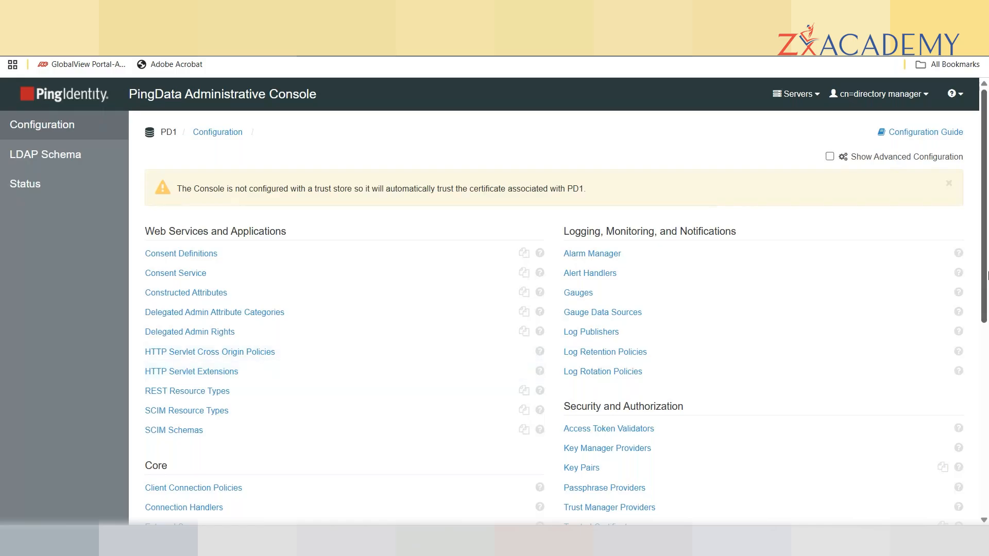
# Enable Show Advanced Configuration and scroll to Root DN under the Core section.
pyautogui.moveTo(984, 262); pyautogui.dragTo(987, 458)
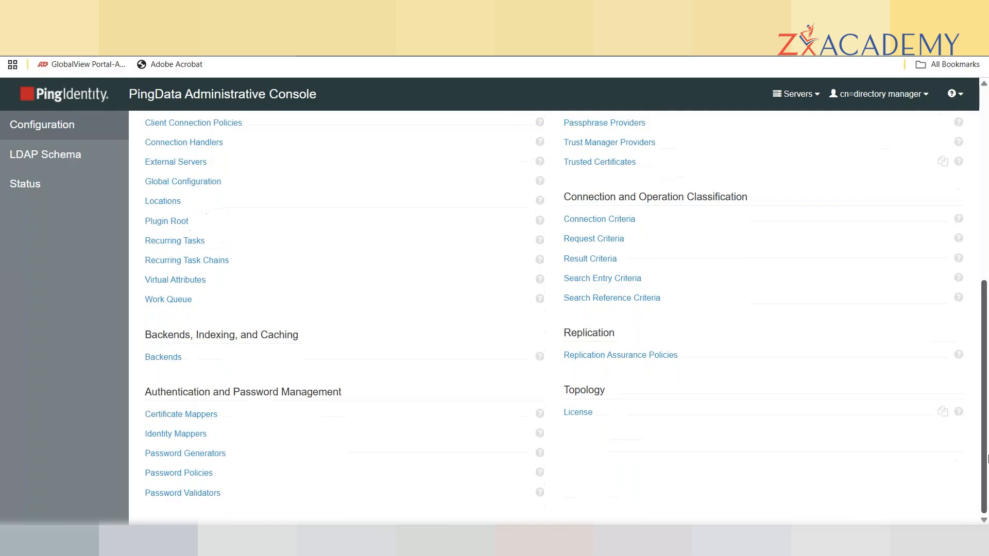
pyautogui.moveTo(987, 453); pyautogui.dragTo(987, 237)
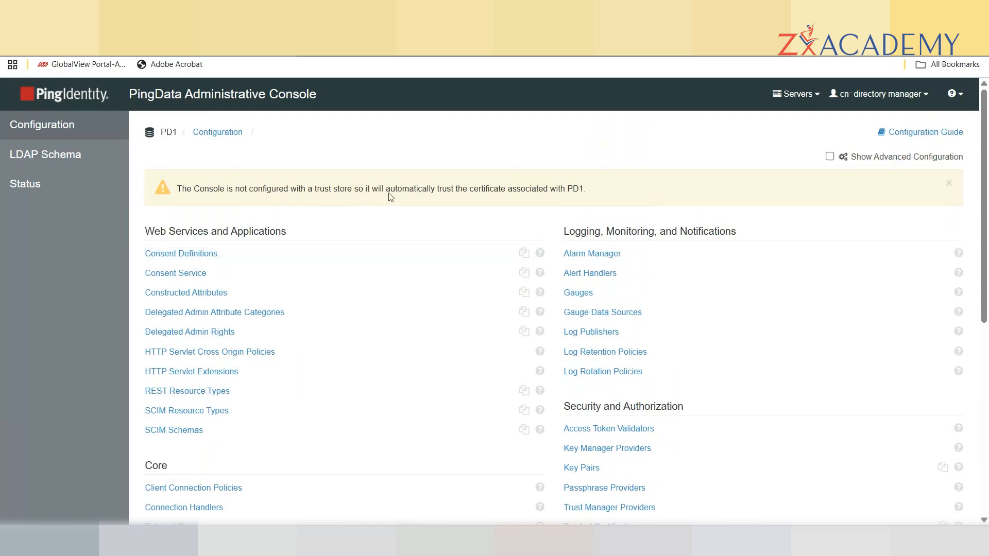
pyautogui.click(877, 160)
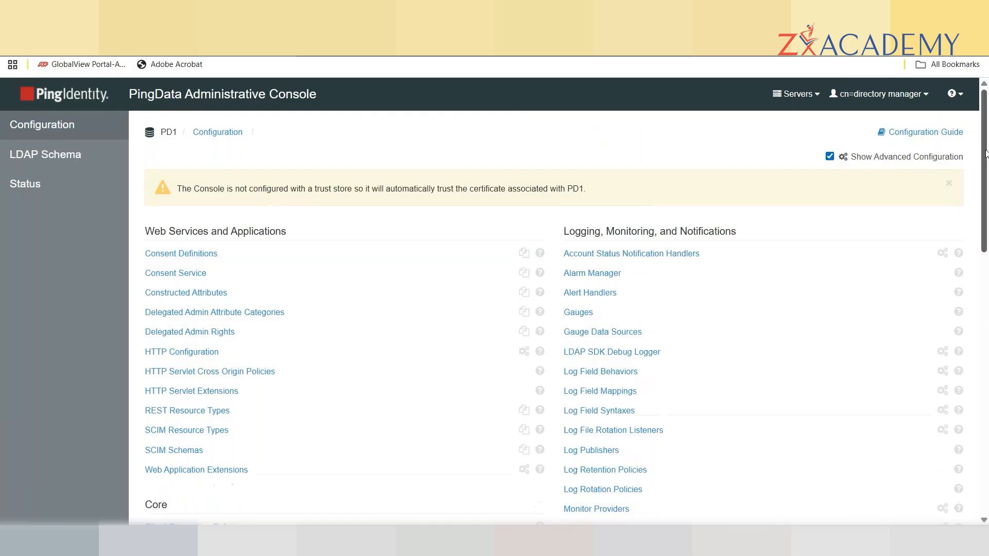
pyautogui.moveTo(985, 150); pyautogui.dragTo(982, 328)
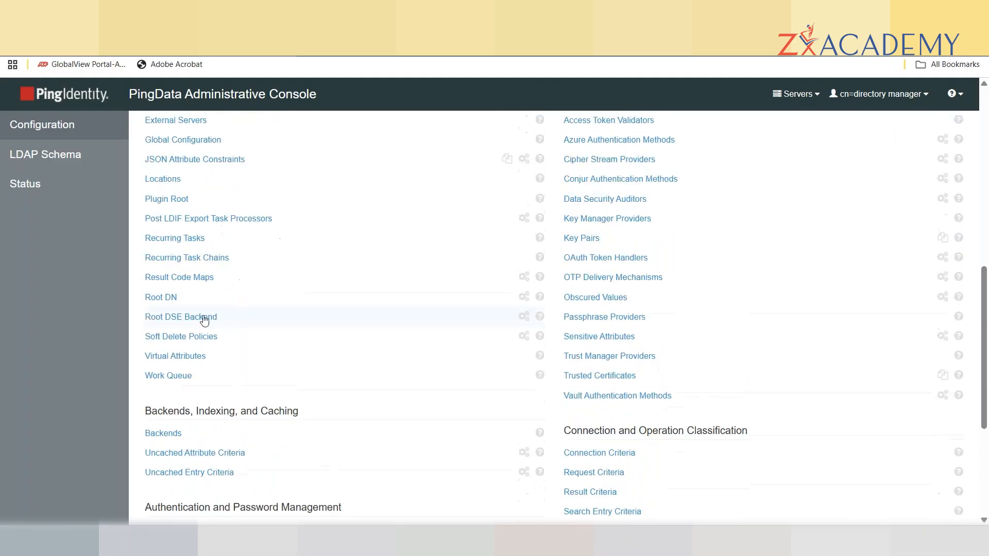
# Open Root DN settings and edit the Directory Manager root user.
pyautogui.click(170, 299)
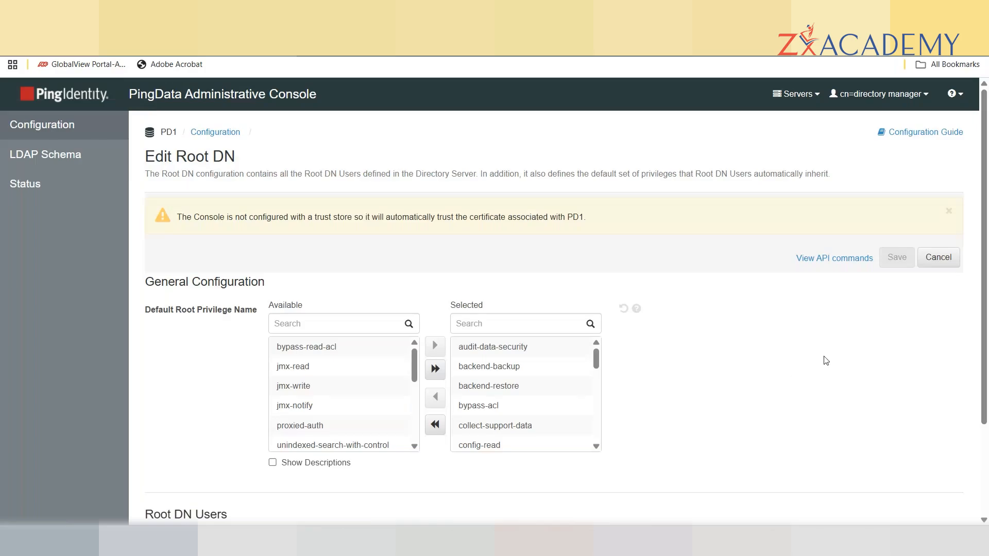
pyautogui.click(414, 447)
pyautogui.scroll(-6, 414, 446)
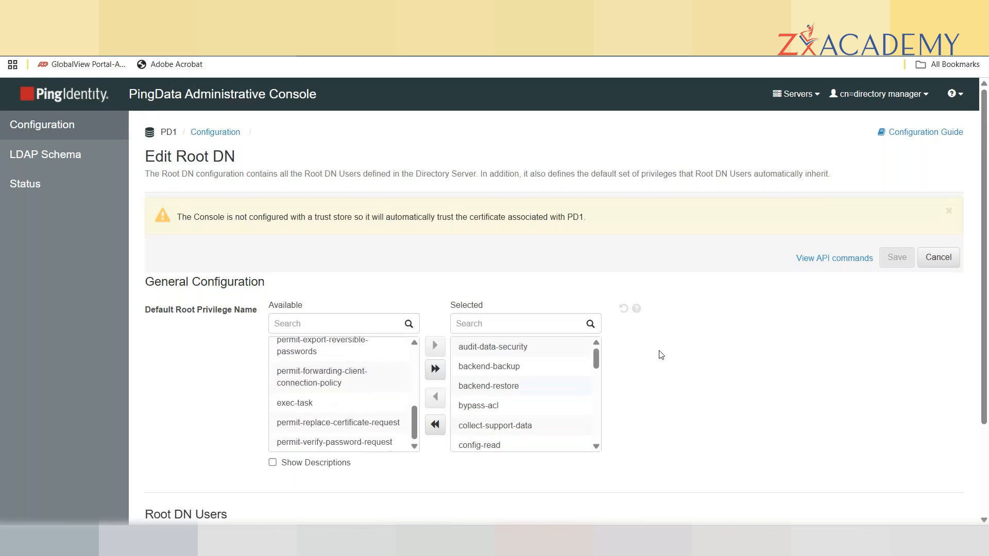
pyautogui.moveTo(983, 315); pyautogui.dragTo(987, 443)
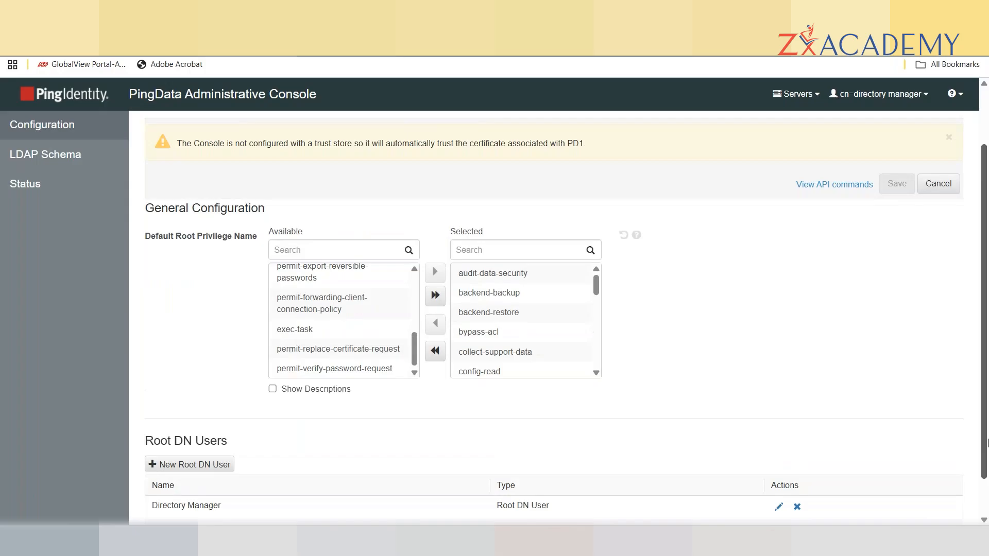
pyautogui.click(777, 507)
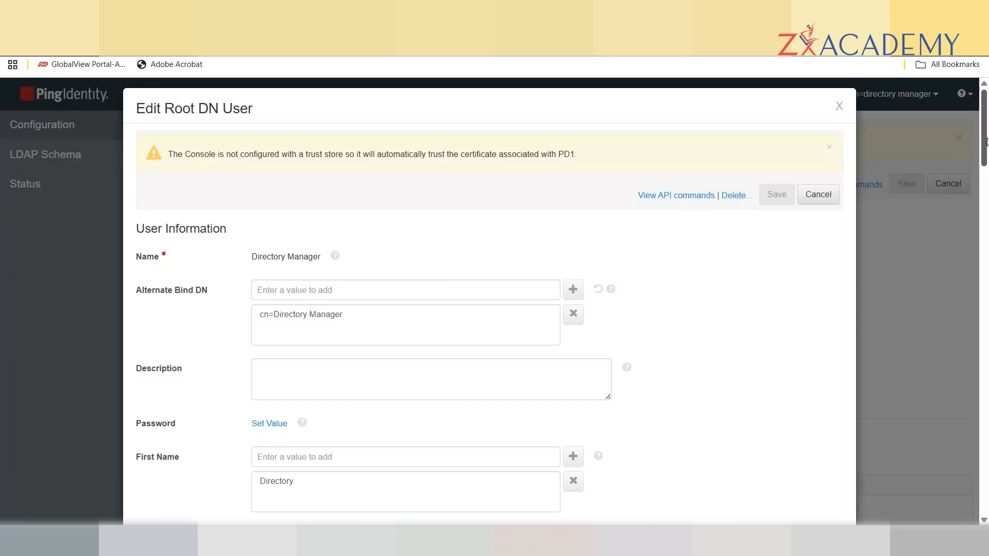
# Grant the Directory Manager root user the proxied-auth privilege.
pyautogui.moveTo(983, 132); pyautogui.dragTo(987, 268)
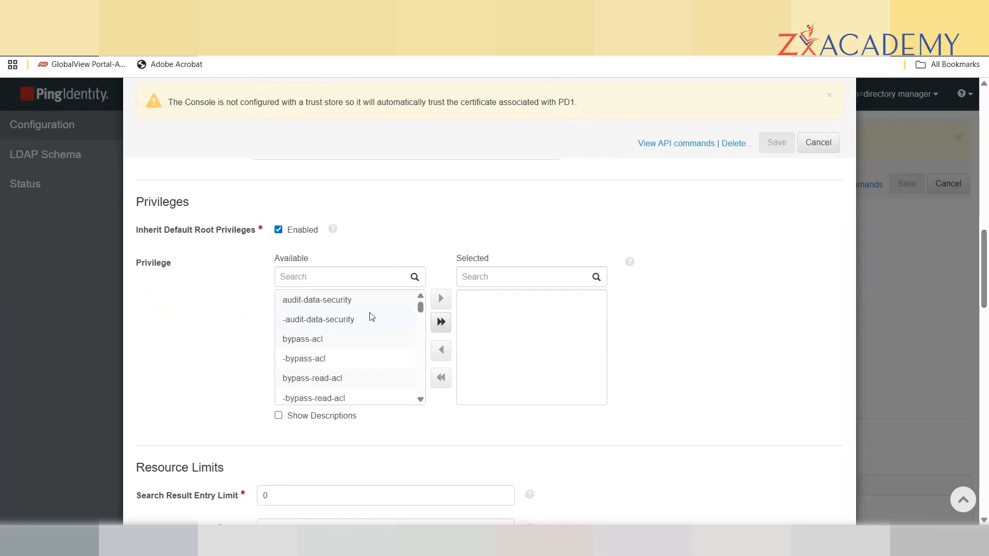
pyautogui.click(307, 273)
pyautogui.write('pro')
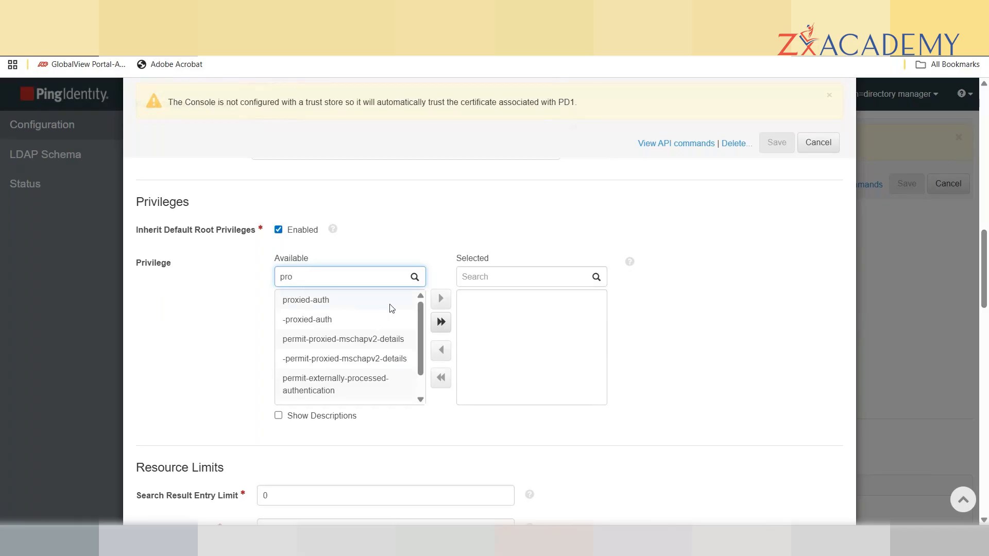
pyautogui.click(312, 306)
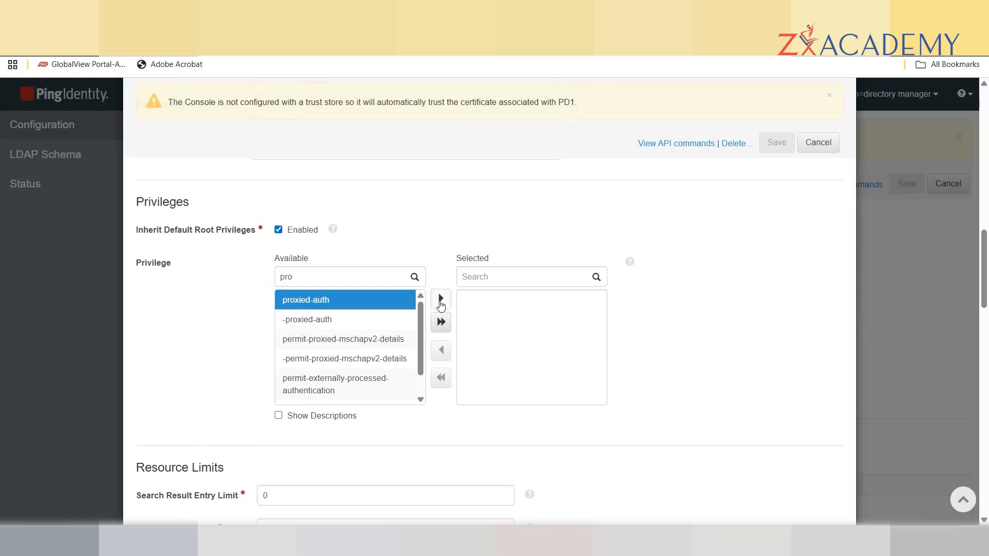
pyautogui.click(440, 304)
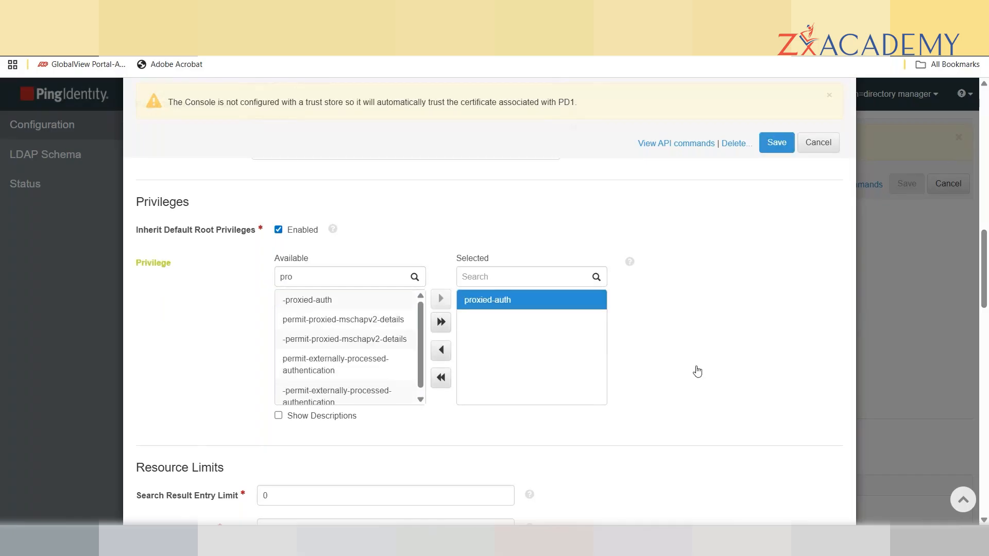
# Also grant the password-reset privilege.
pyautogui.click(298, 275)
pyautogui.write('pro')
pyautogui.press('BackSpace')
pyautogui.press('BackSpace')
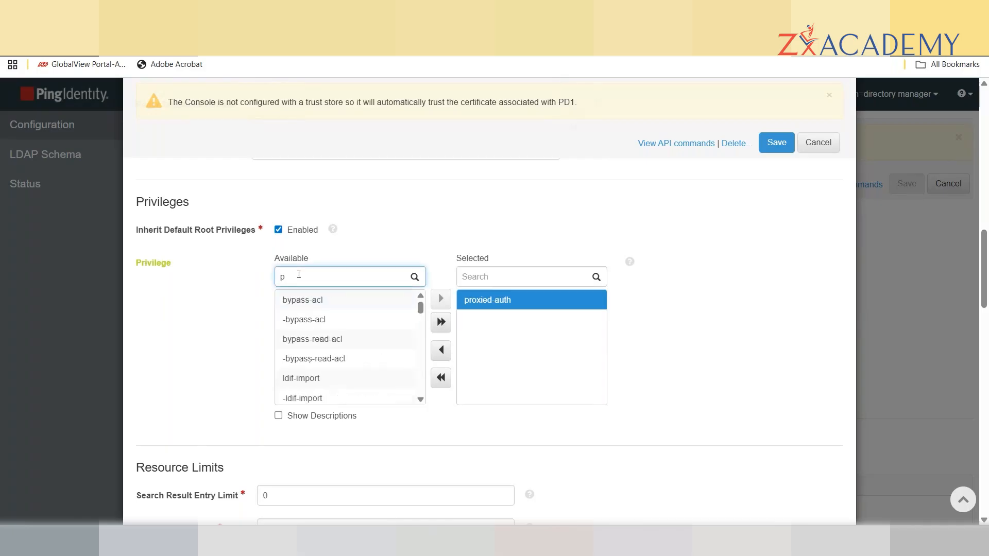
pyautogui.press('BackSpace')
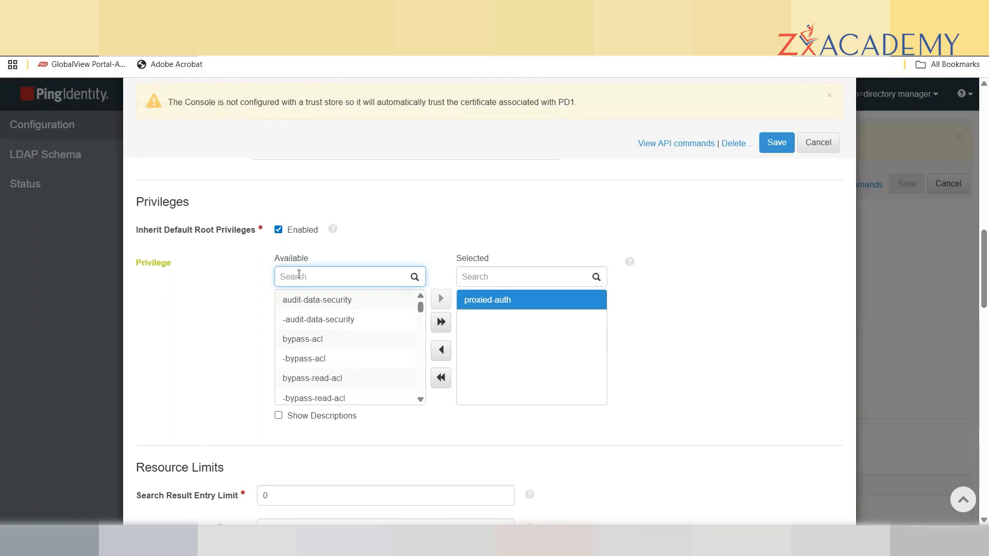
pyautogui.write('pass')
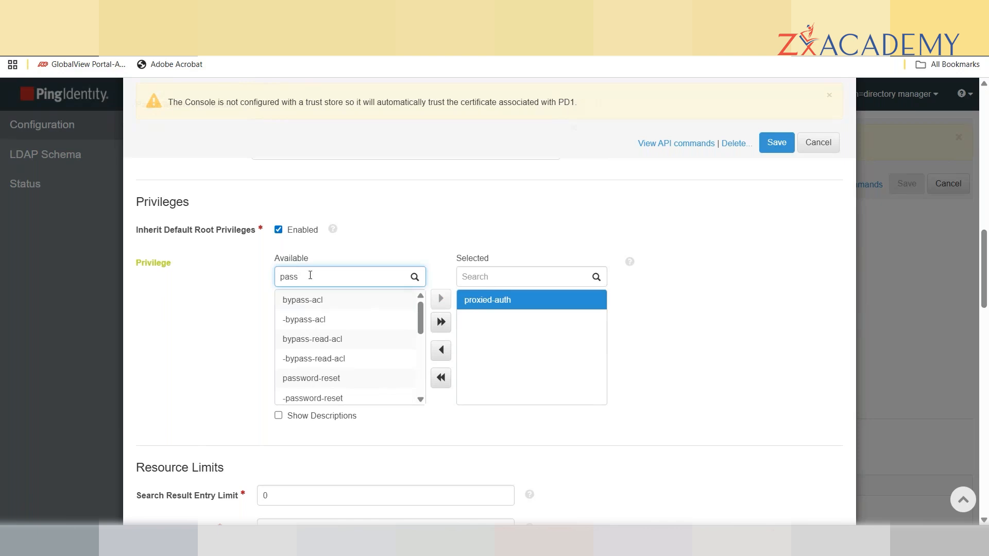
pyautogui.click(311, 380)
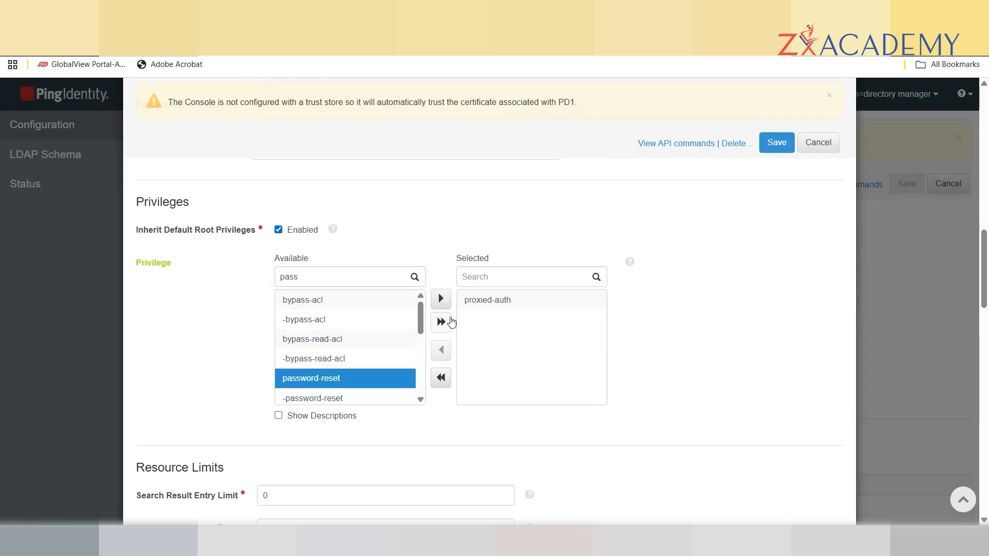
pyautogui.click(440, 299)
# Save the Directory Manager root user with its new privileges.
pyautogui.moveTo(421, 322); pyautogui.dragTo(425, 400)
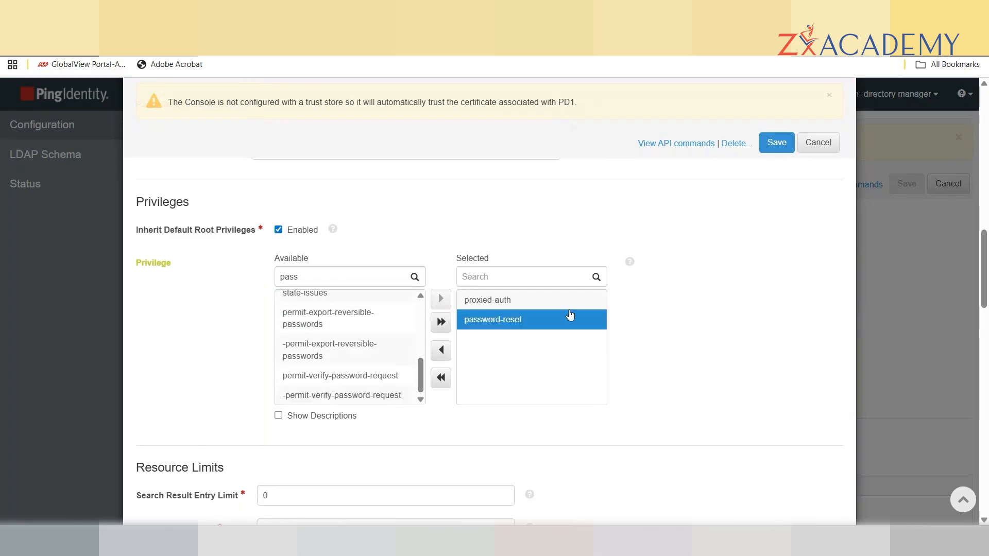
pyautogui.click(778, 144)
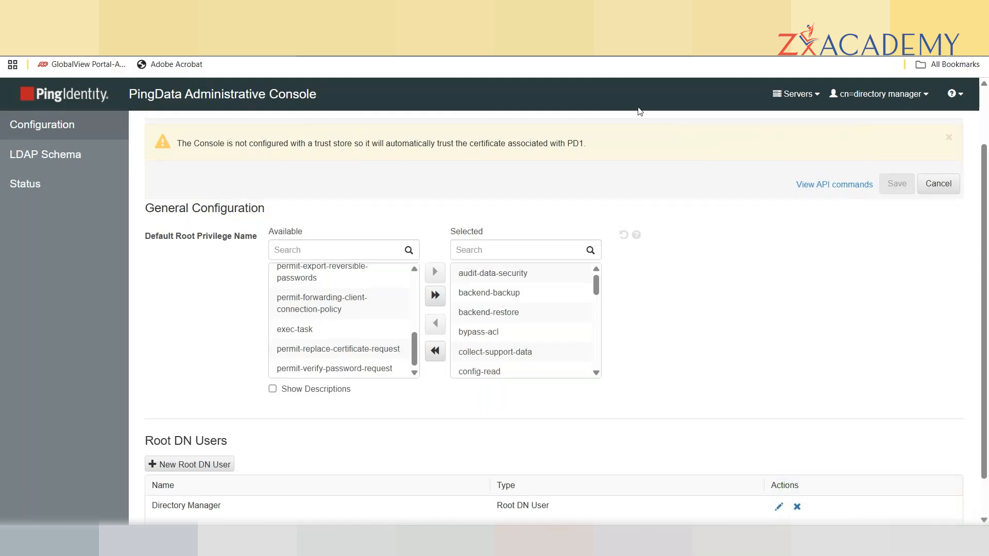
pyautogui.moveTo(985, 208); pyautogui.dragTo(987, 153)
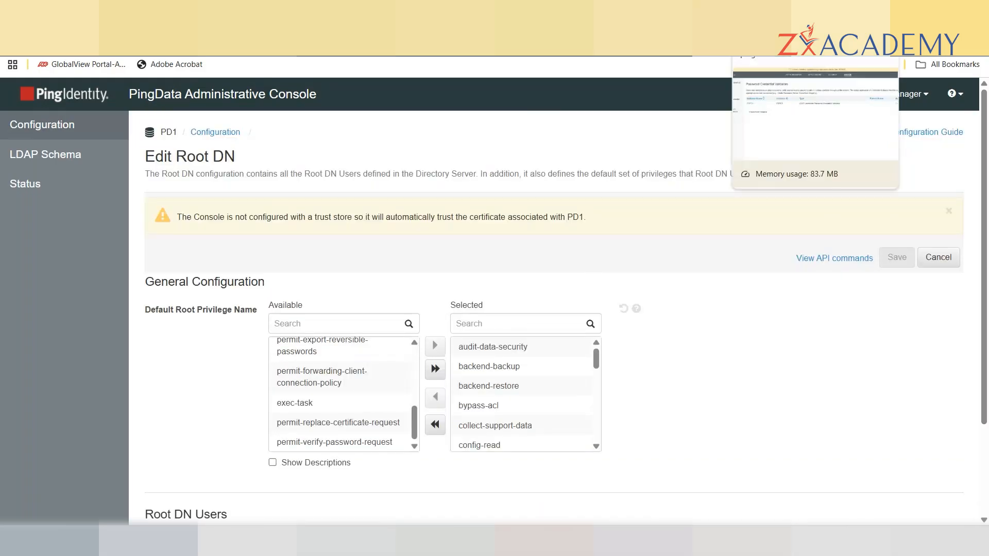